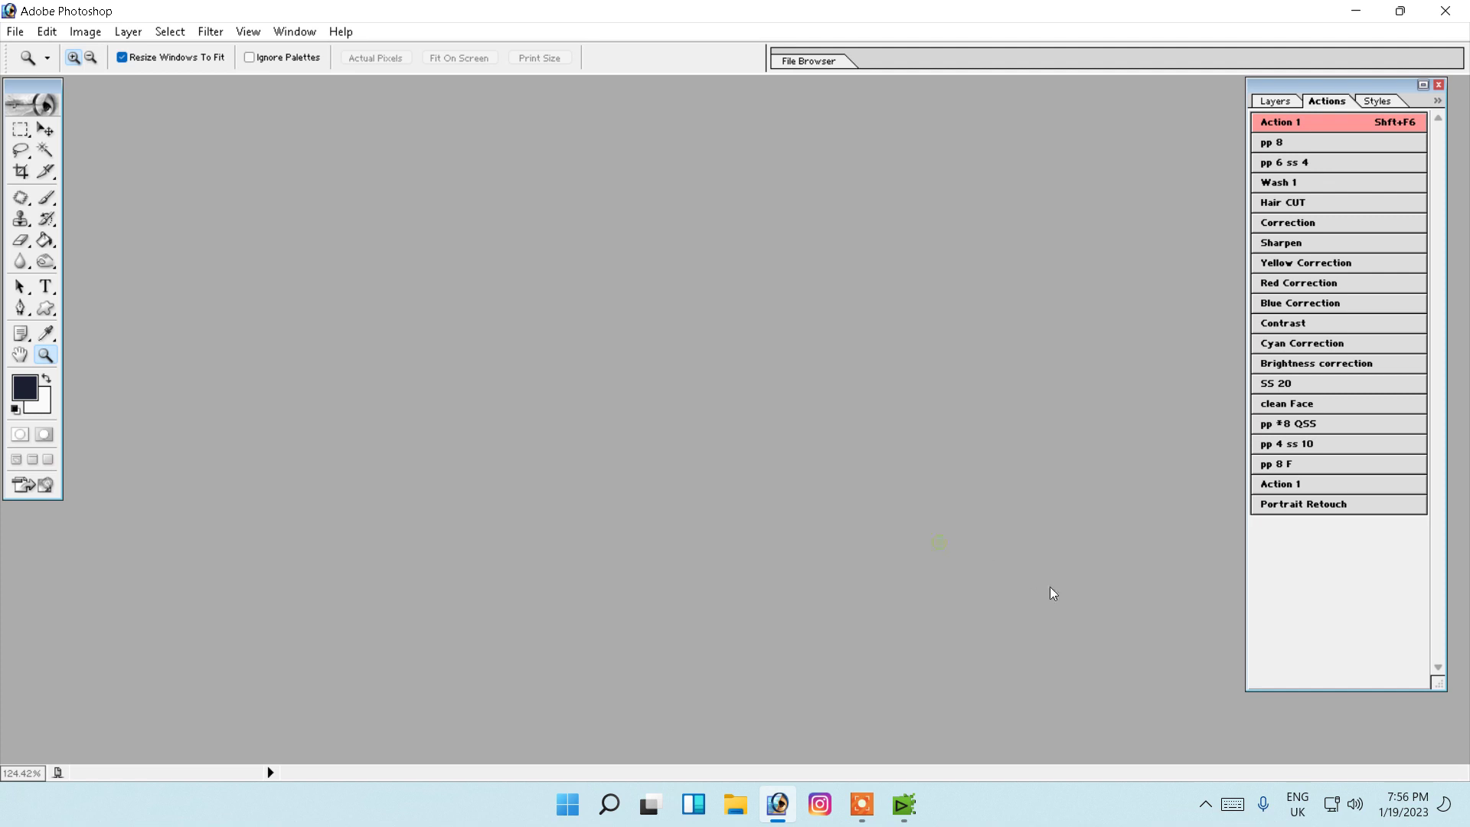
Try previewing with the CanoScan LiDE 120 scanner, then dismiss its error.
left_click(20, 39)
mouse_move(69, 306)
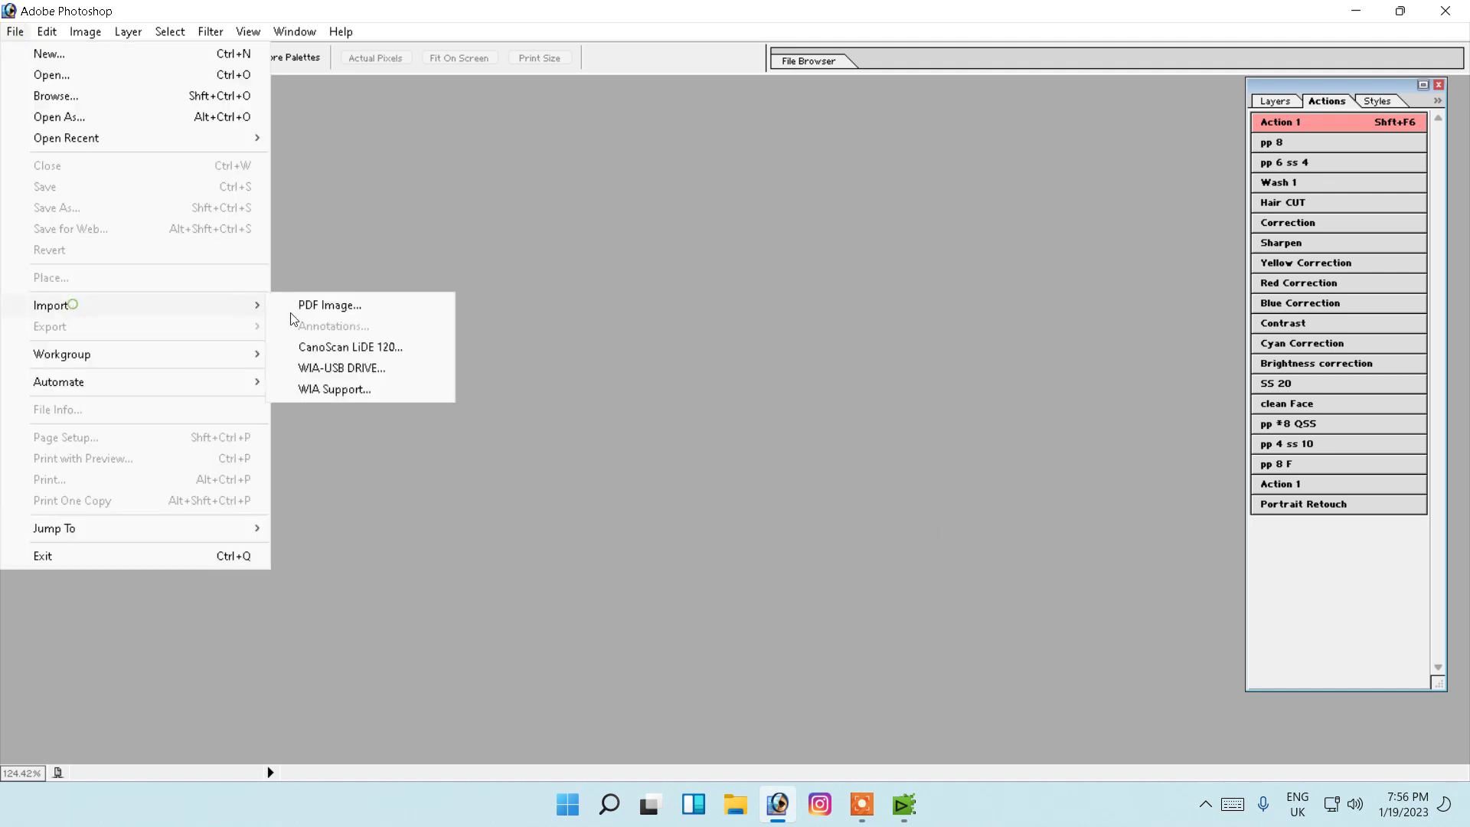
left_click(376, 350)
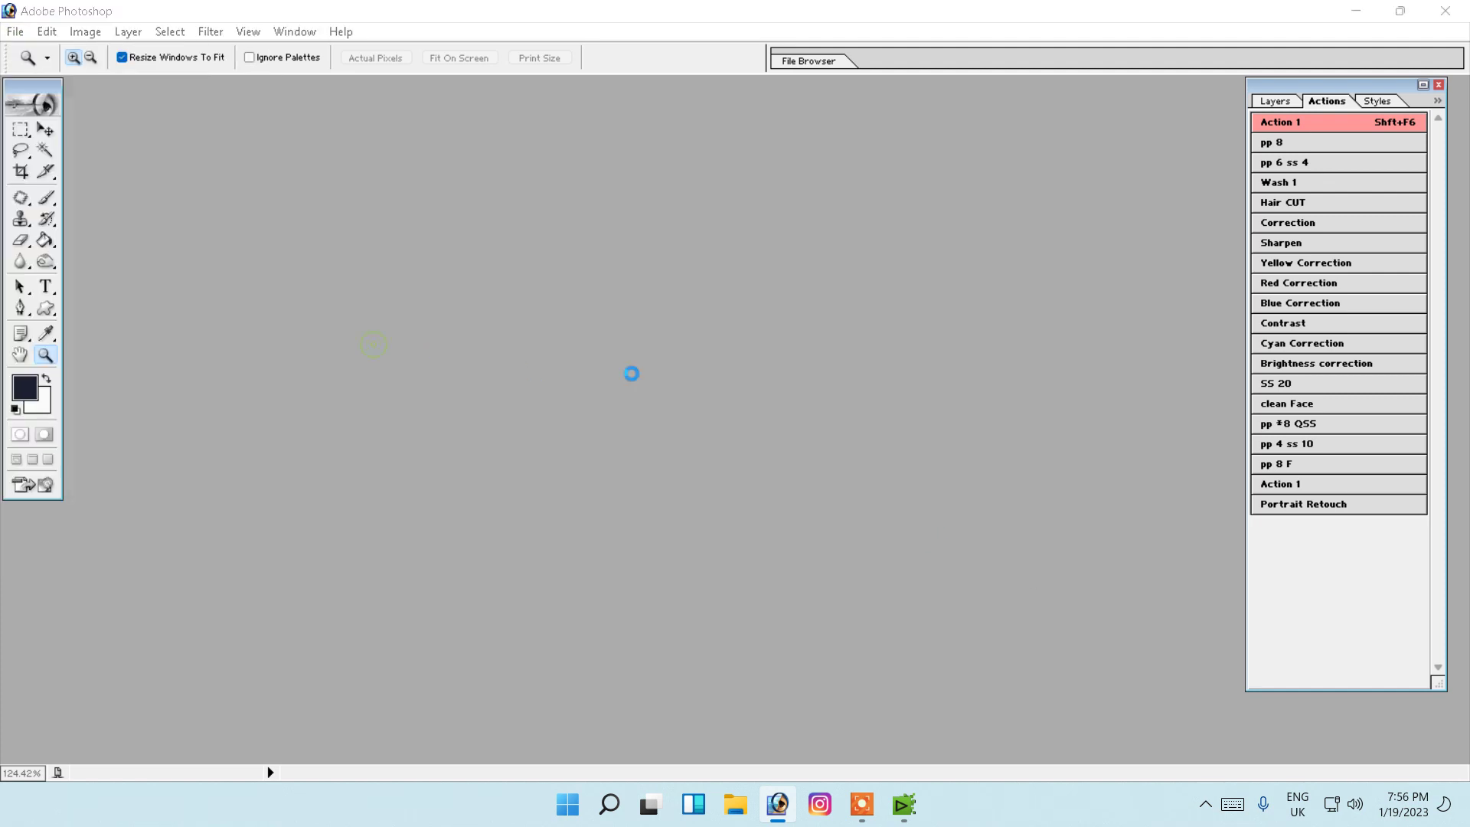
left_click(879, 551)
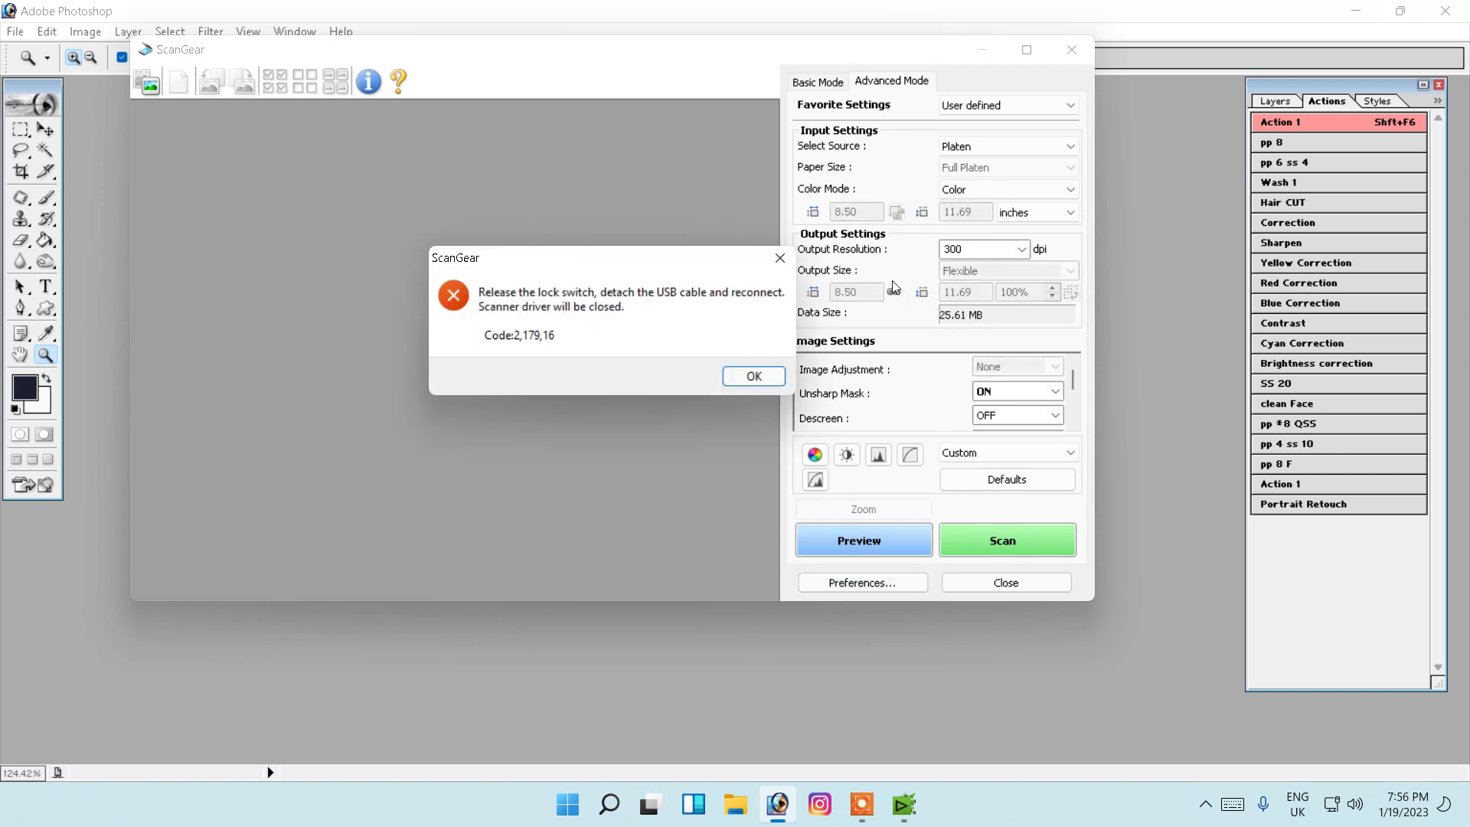
left_click(777, 377)
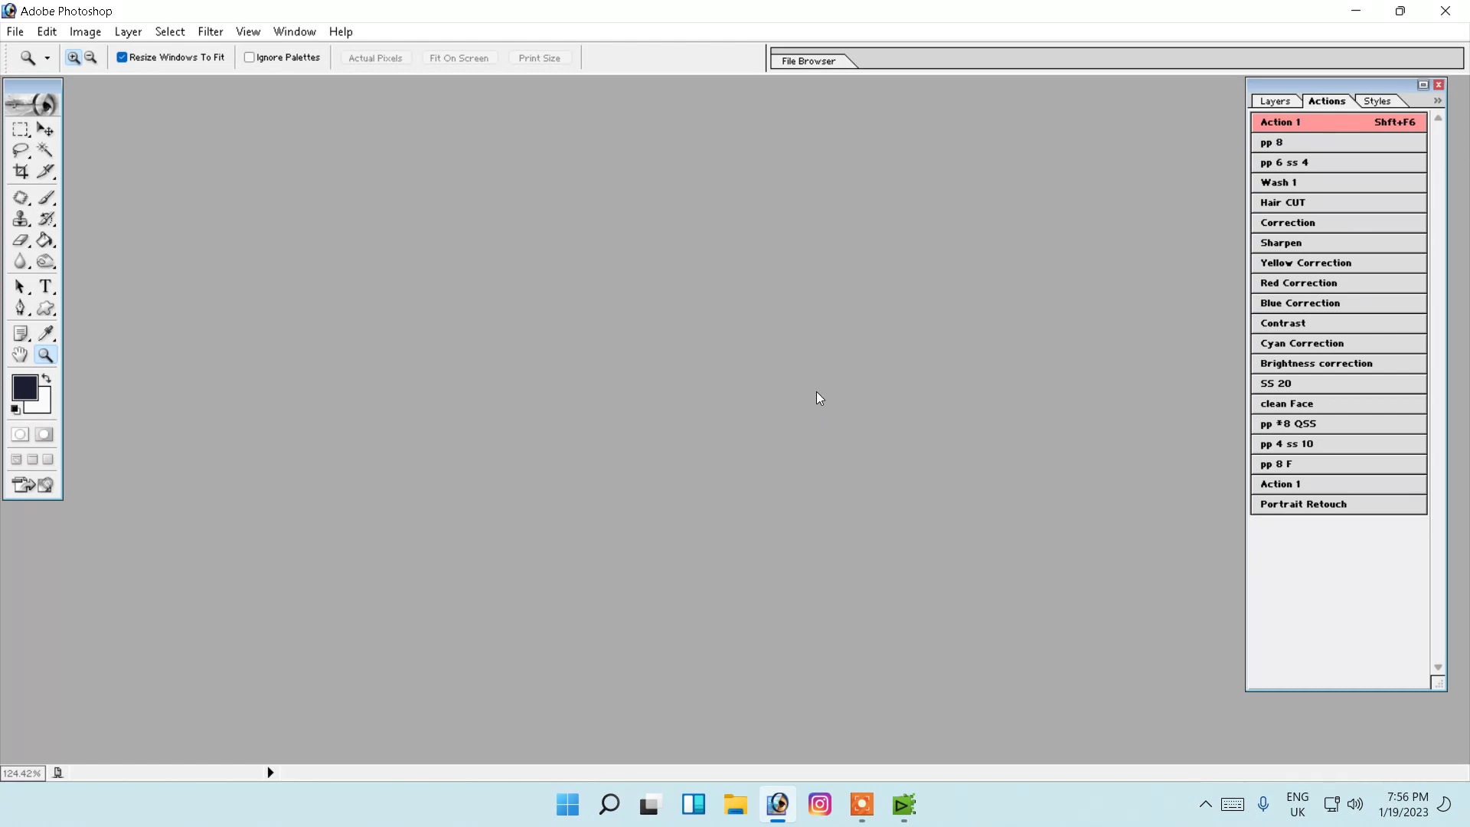
Show the CanoScan LiDE 120 driver details in Device Manager under Imaging devices.
right_click(569, 808)
left_click(520, 354)
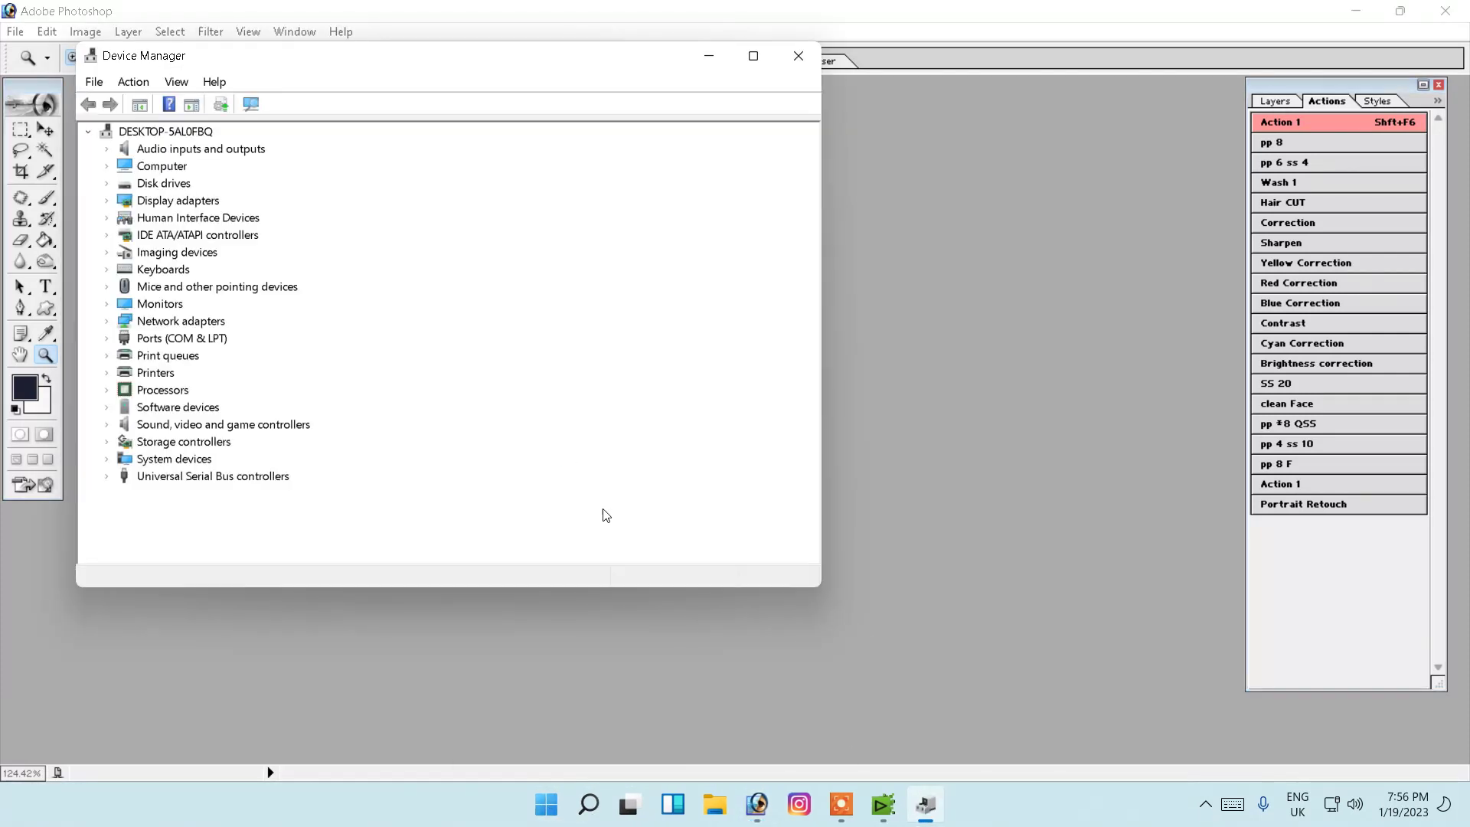
left_click(107, 253)
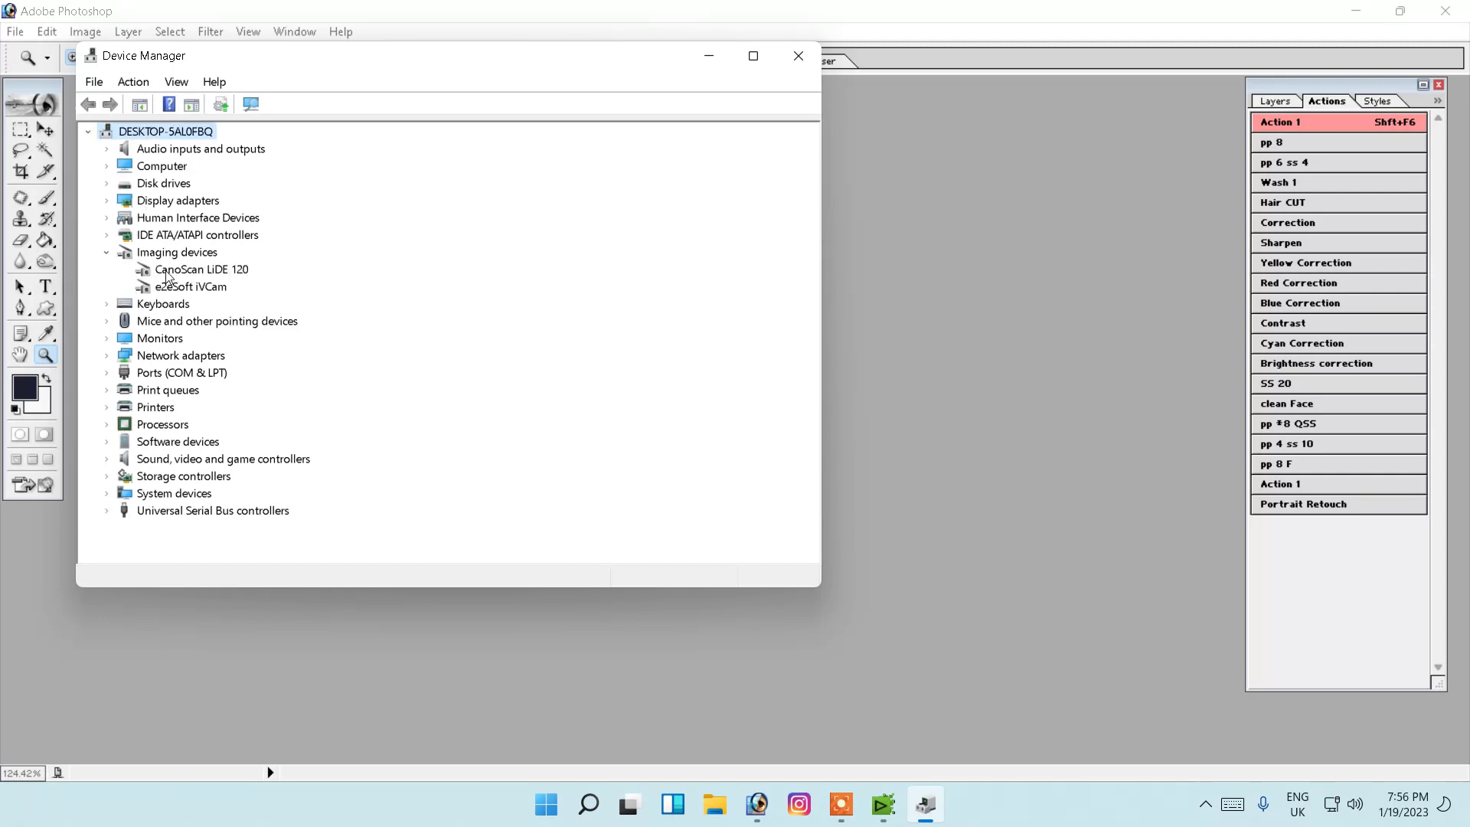
double_click(170, 270)
left_click(331, 144)
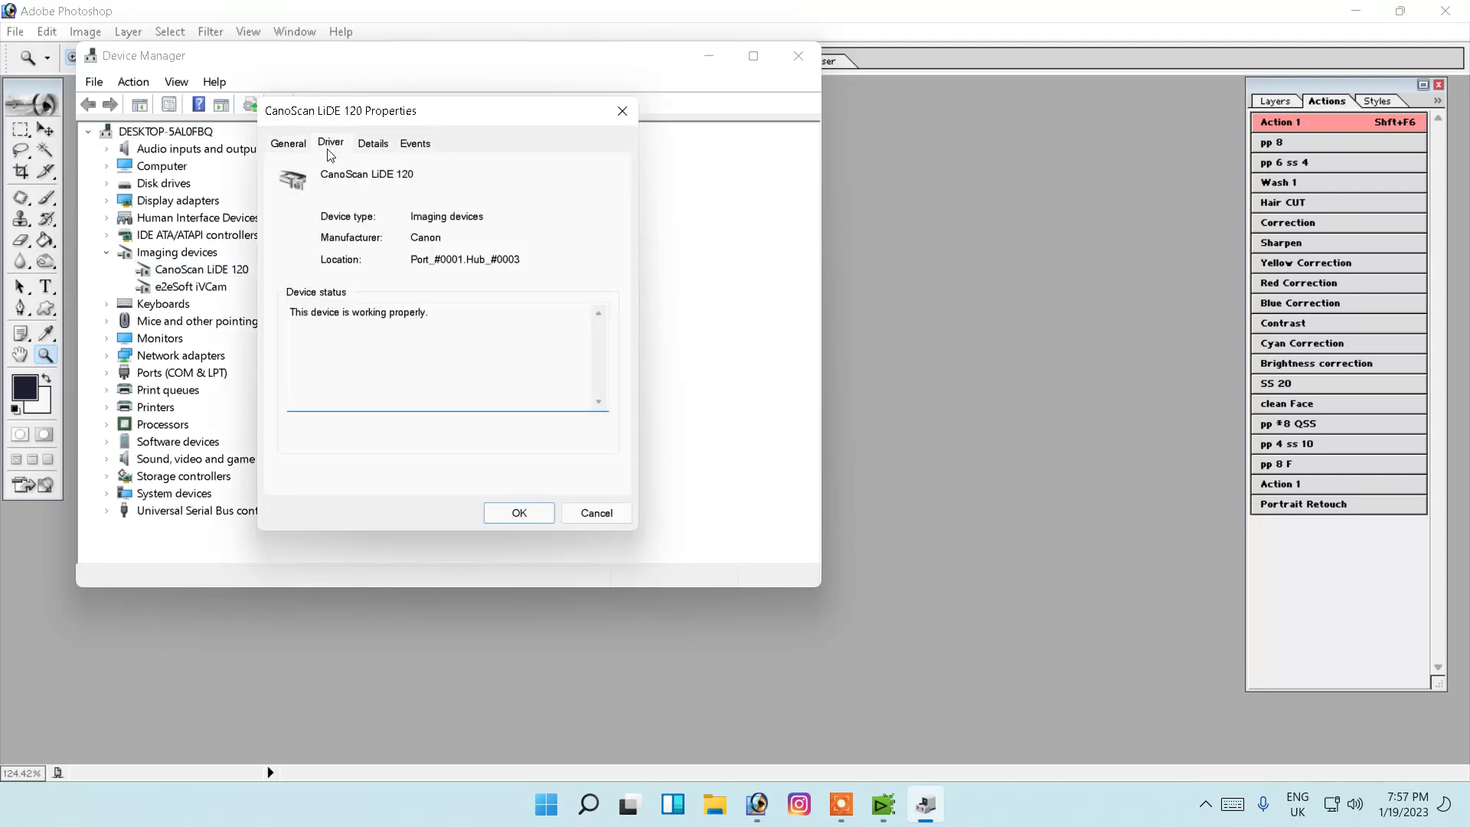
Install scanner driver version 20.4.2.18 dated 03/10/2016 from the compatible list.
left_click(359, 358)
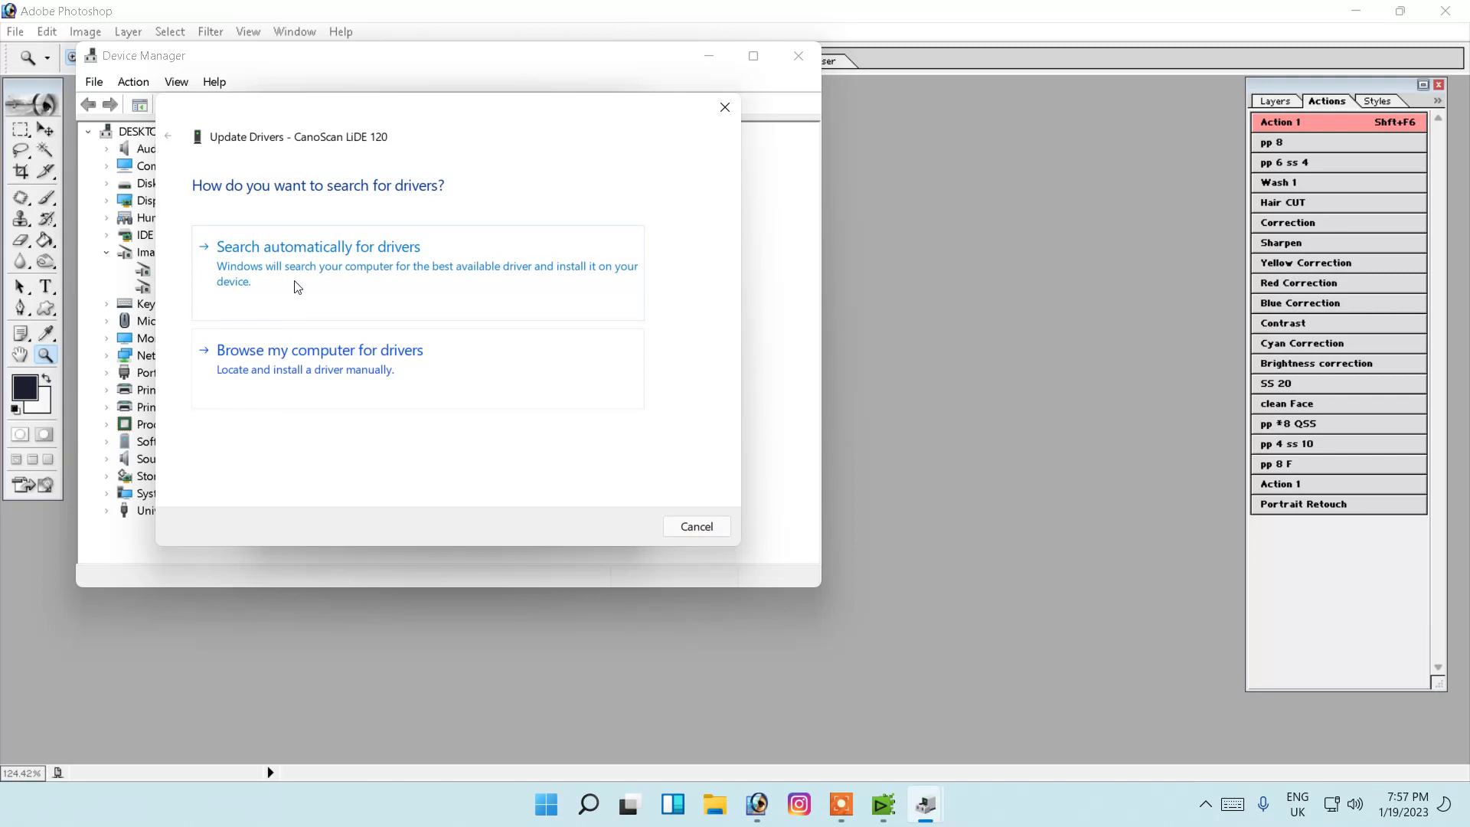
left_click(288, 372)
left_click(302, 418)
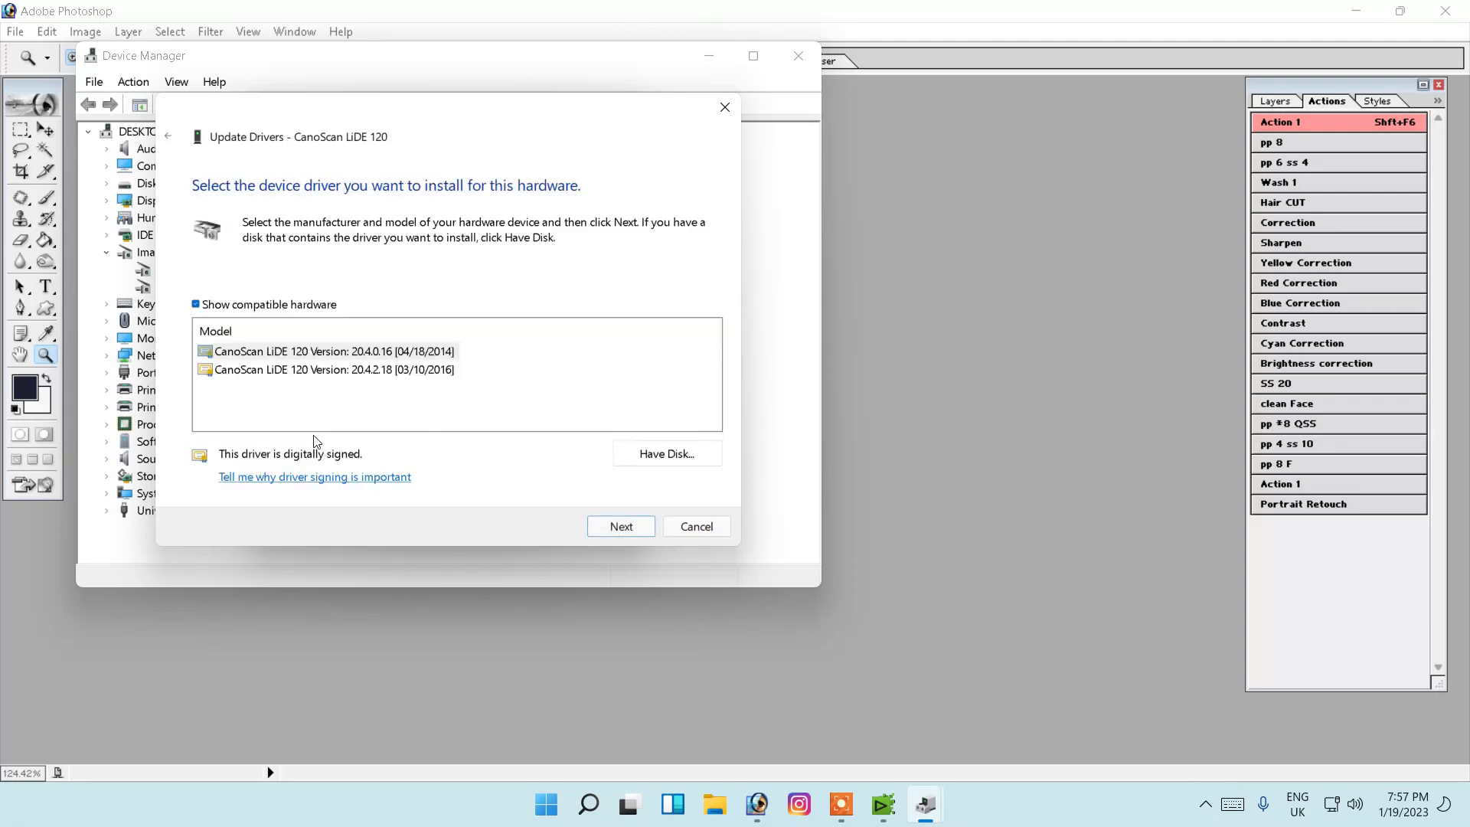
left_click(417, 373)
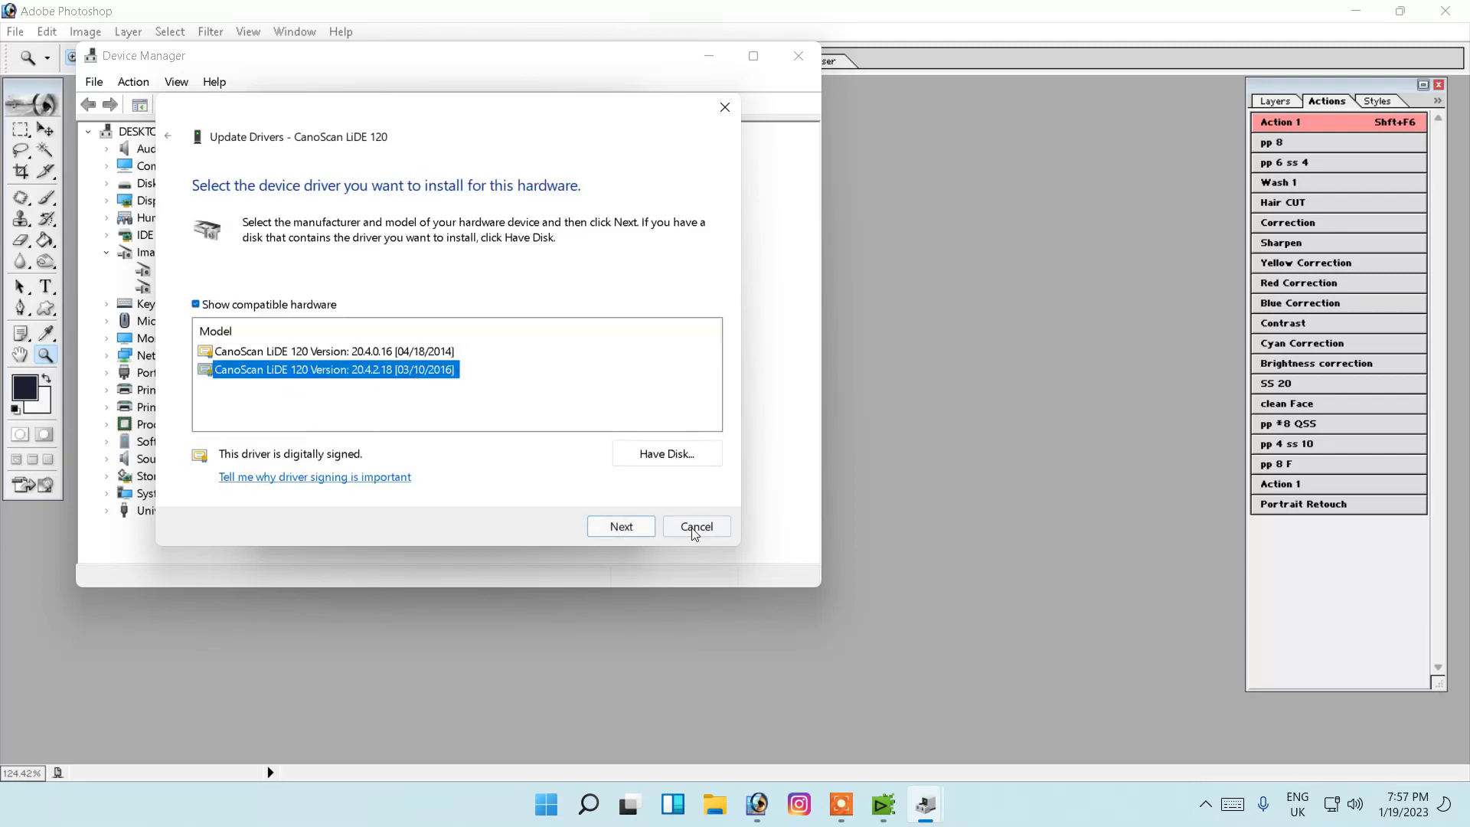
left_click(647, 532)
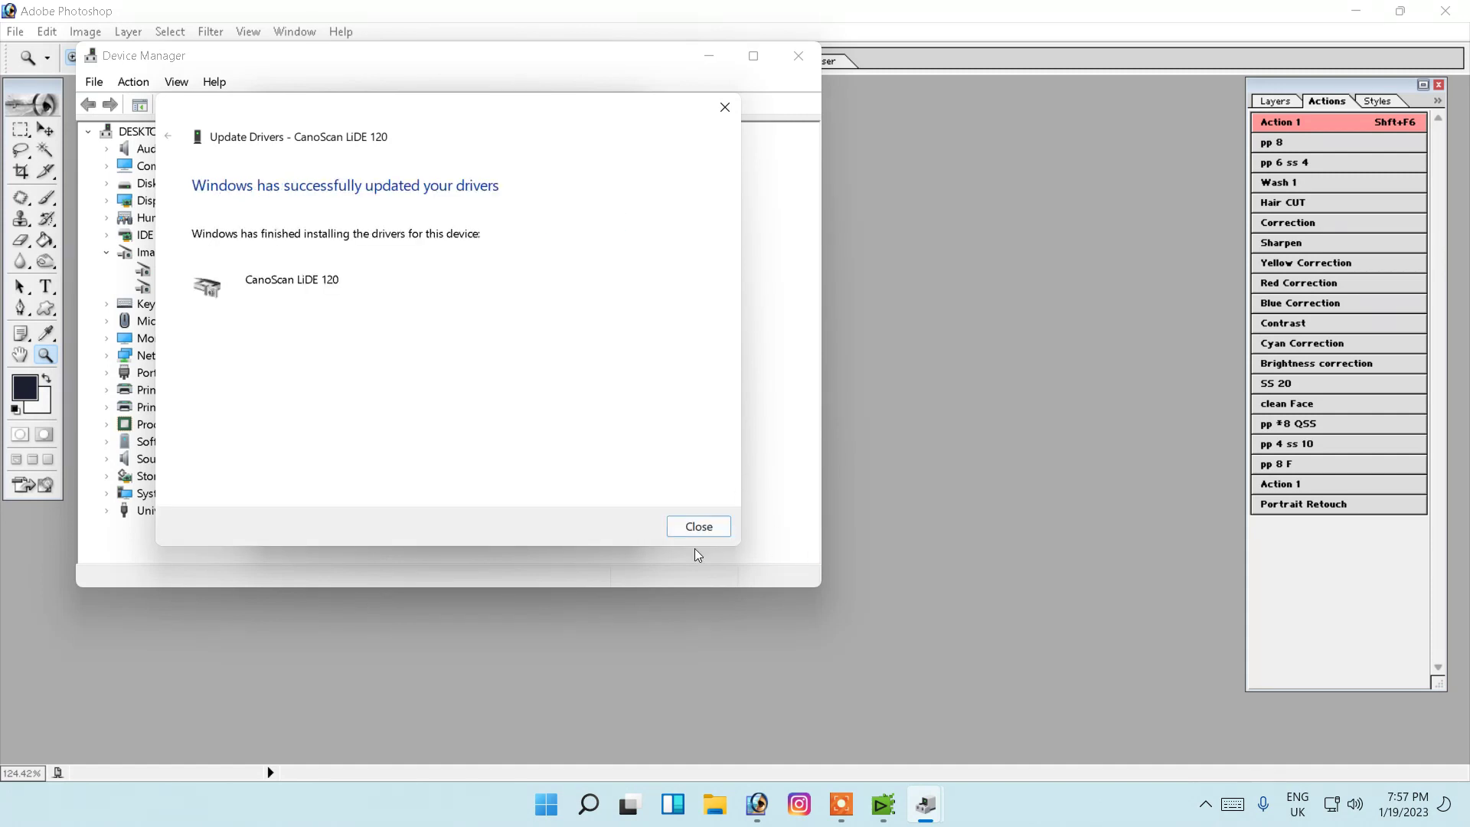
Close the driver update confirmation and the scanner properties.
left_click(698, 527)
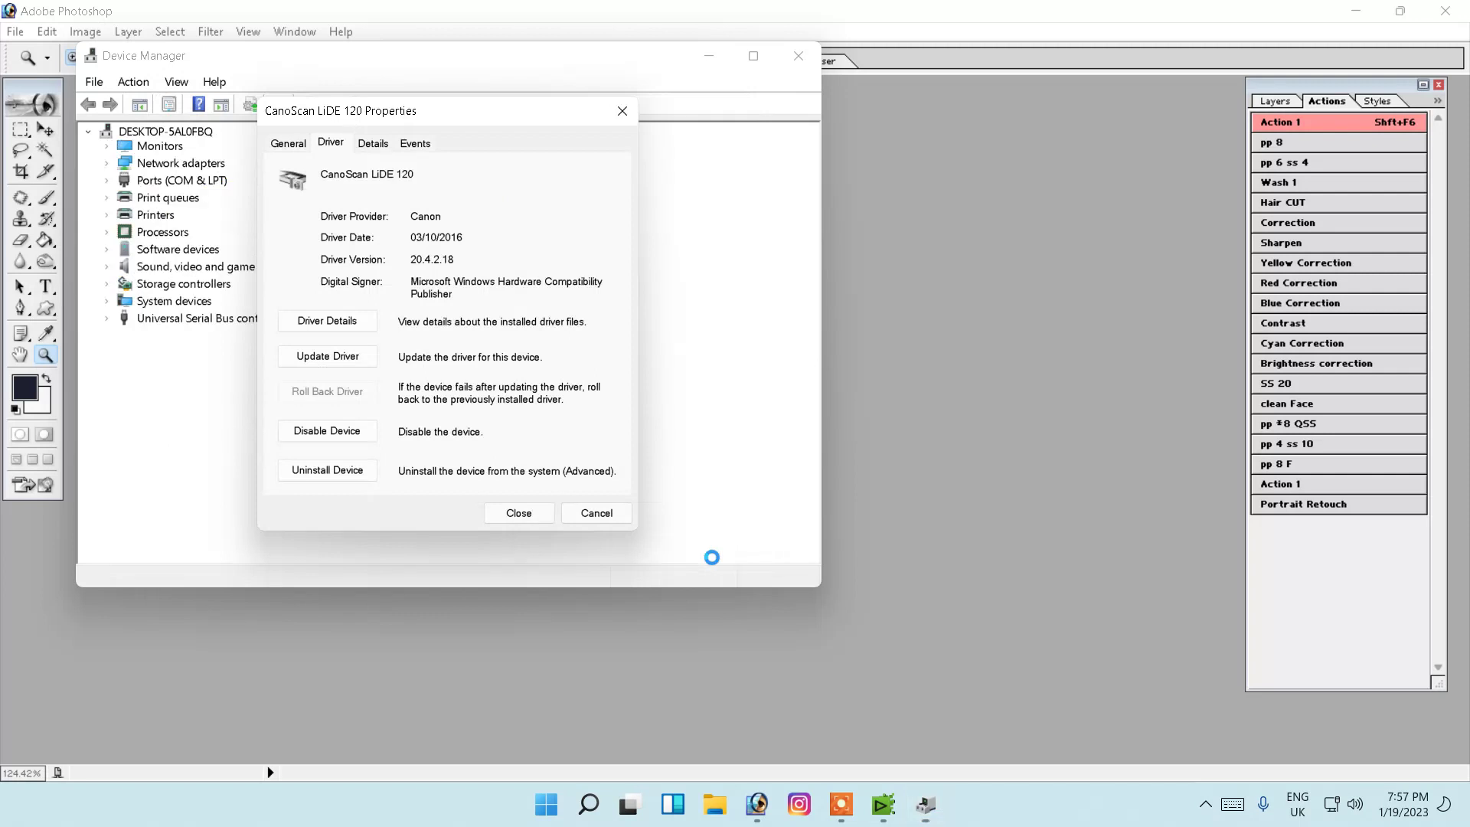
left_click(518, 513)
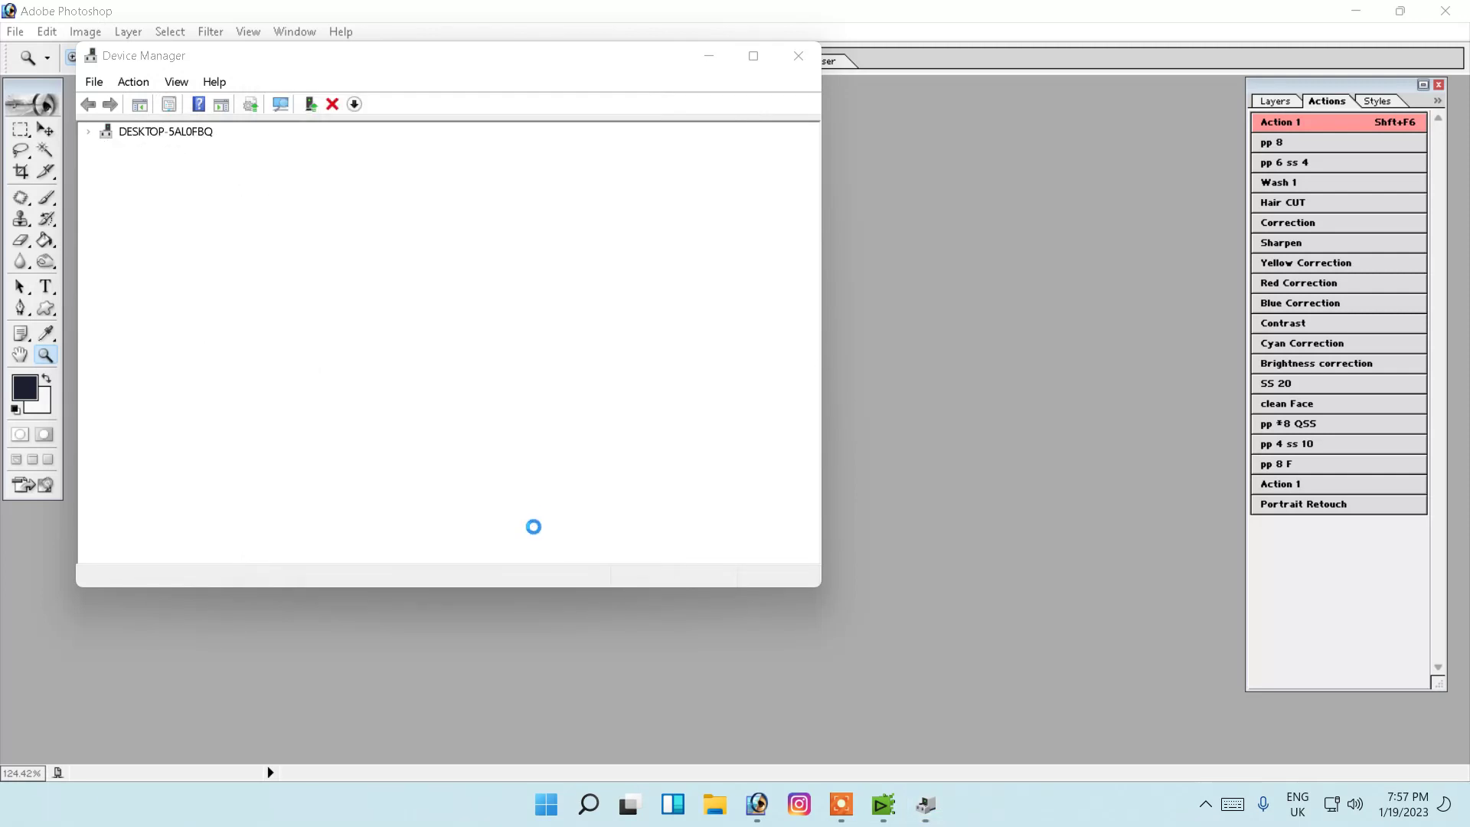
left_click(95, 82)
Quit Device Manager and preview the flatbed via Import > CanoScan LiDE 120.
left_click(119, 133)
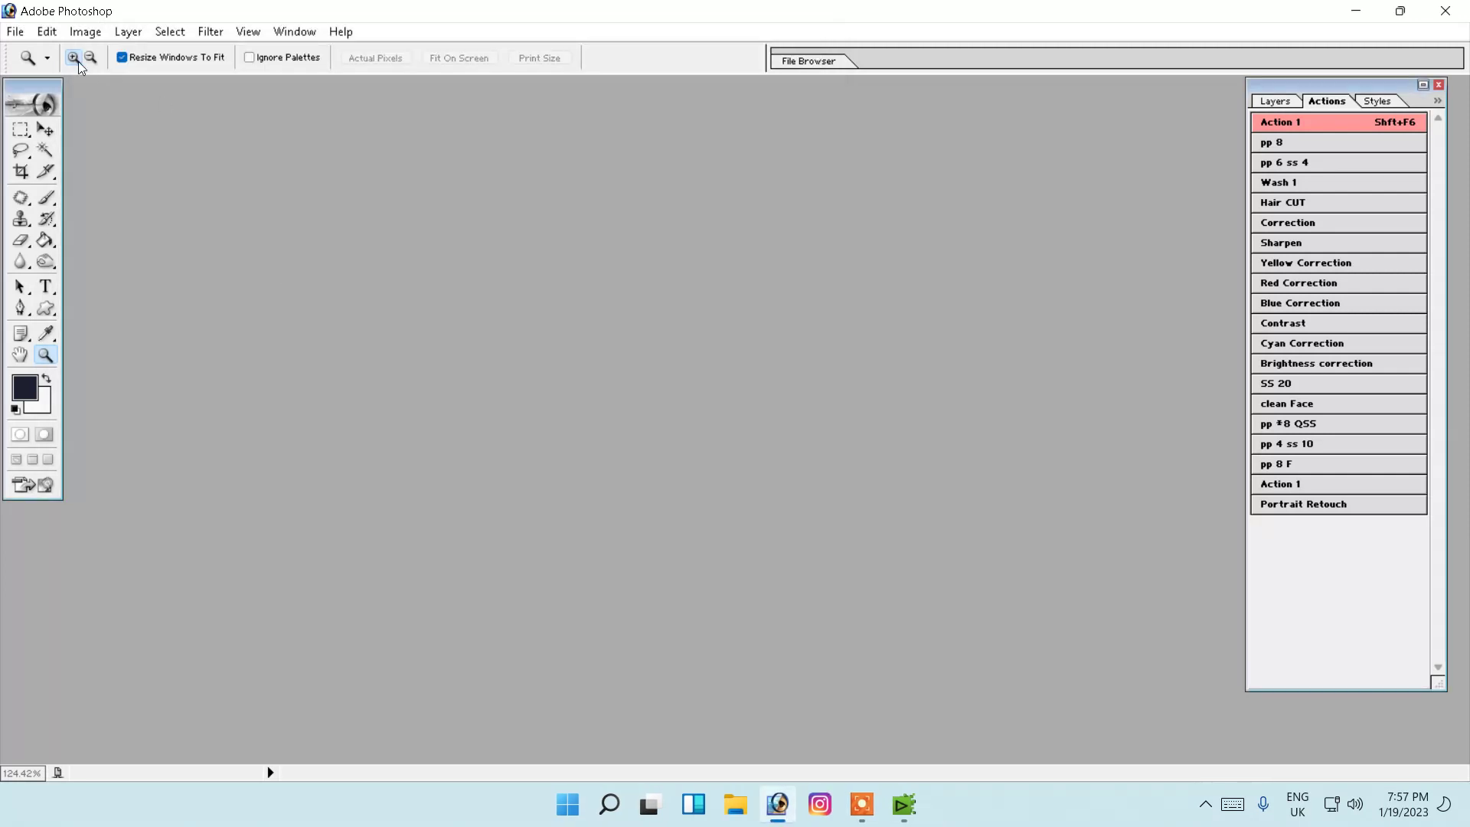
left_click(16, 33)
left_click(40, 303)
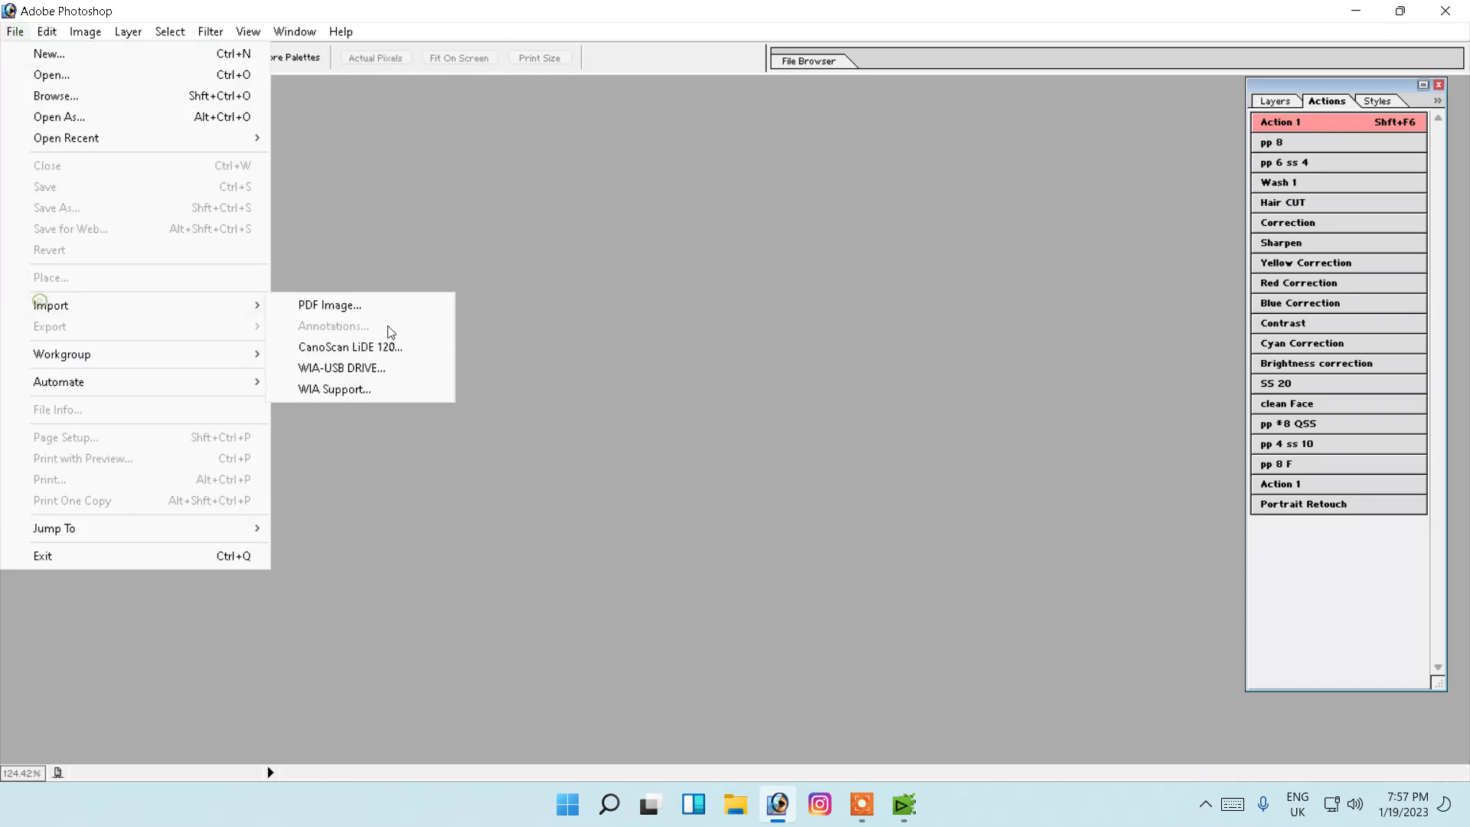
left_click(394, 350)
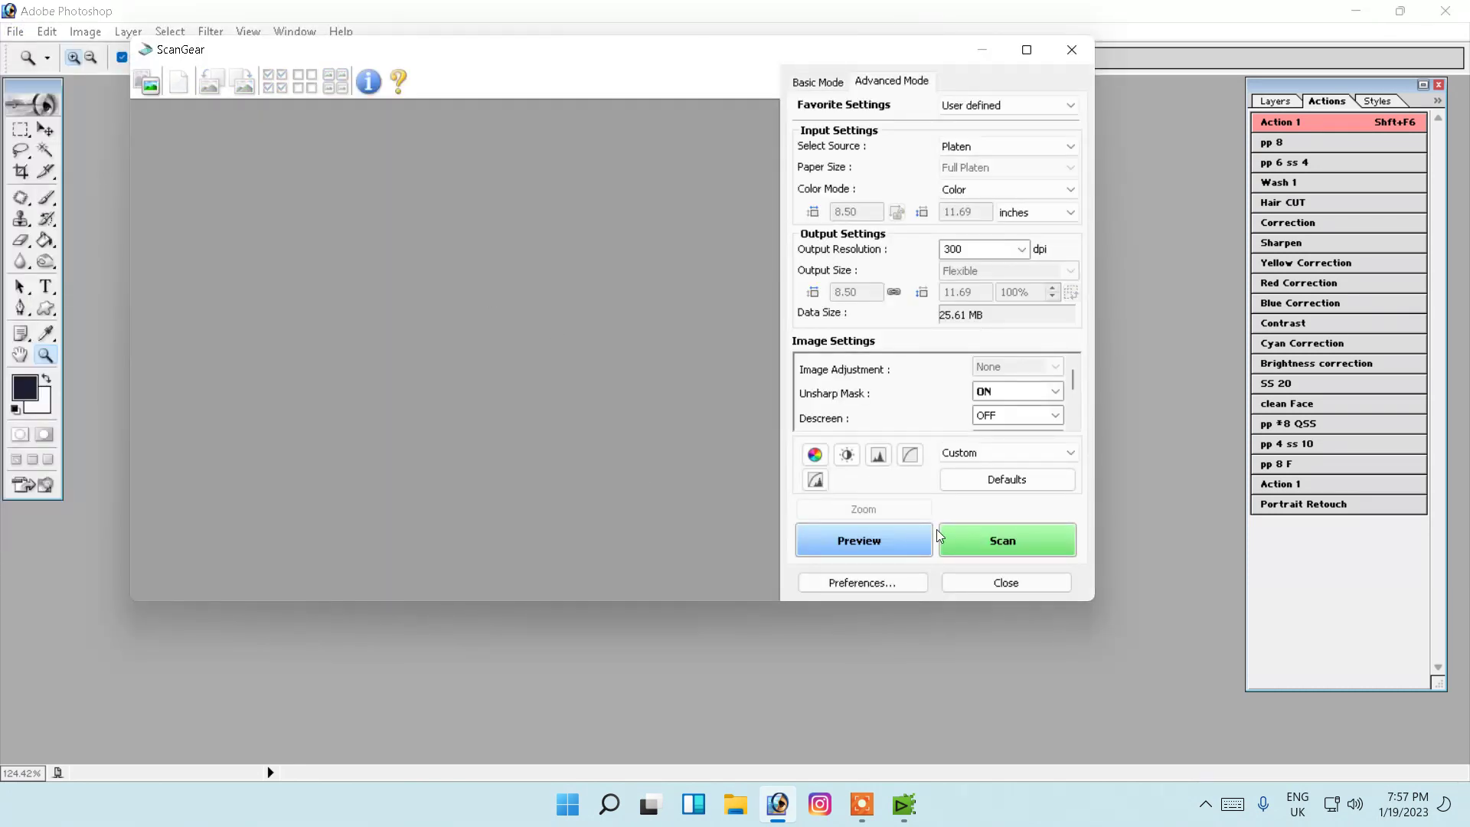
left_click(880, 543)
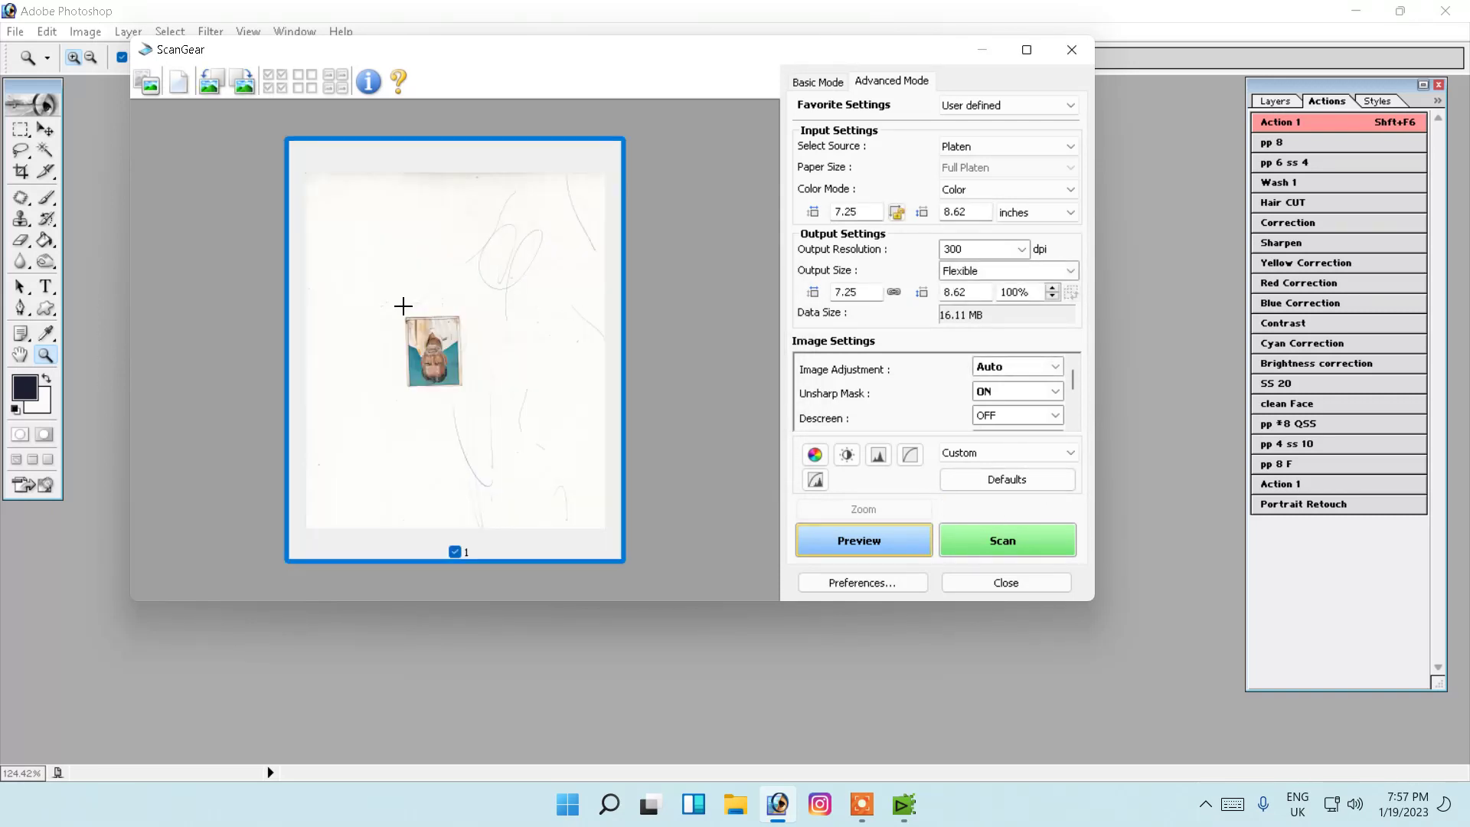
Frame only the small portrait at 300 dpi and scan it into Photoshop.
left_click_drag(397, 311, 473, 397)
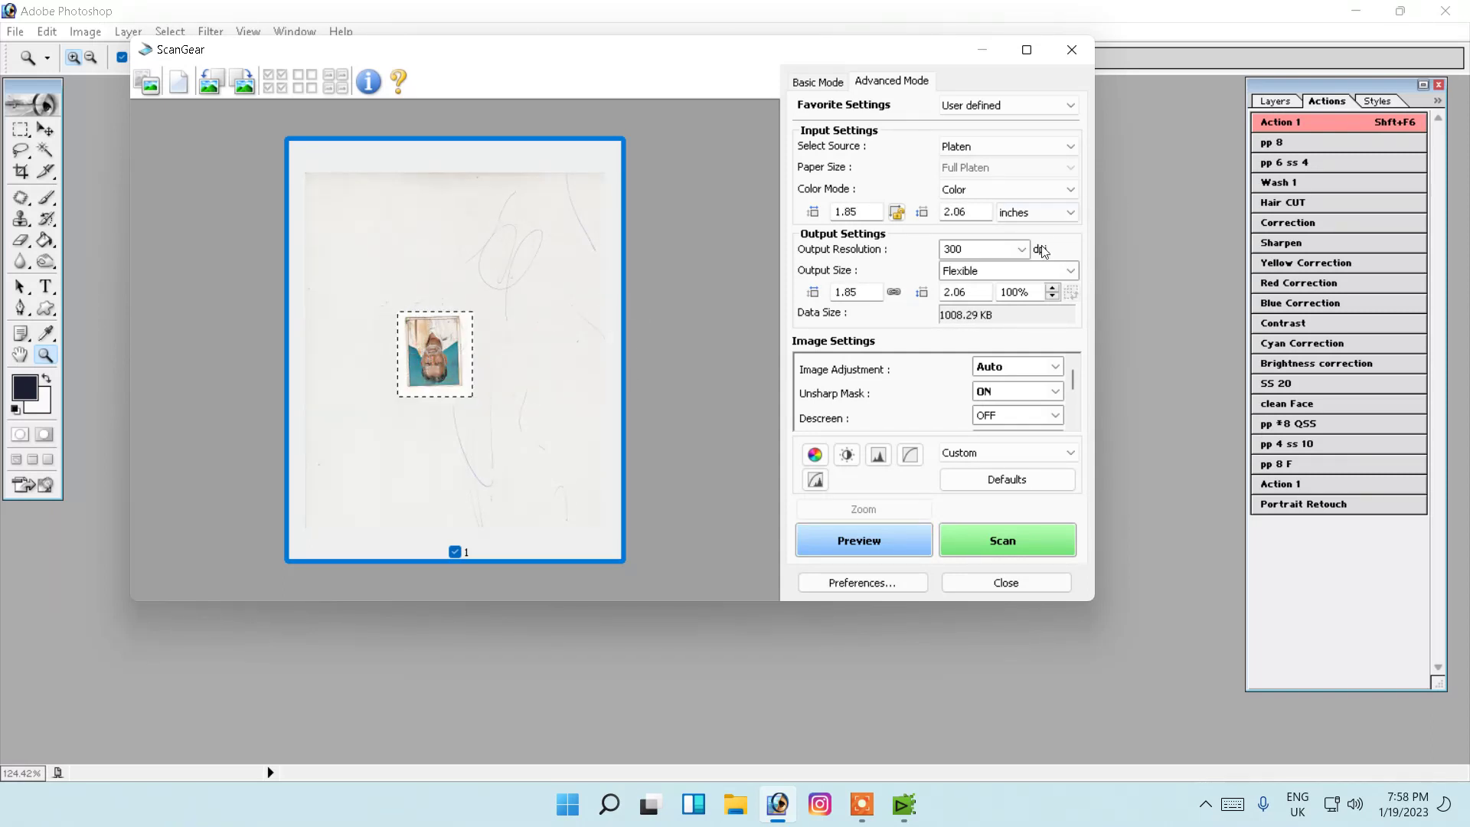
left_click(1022, 250)
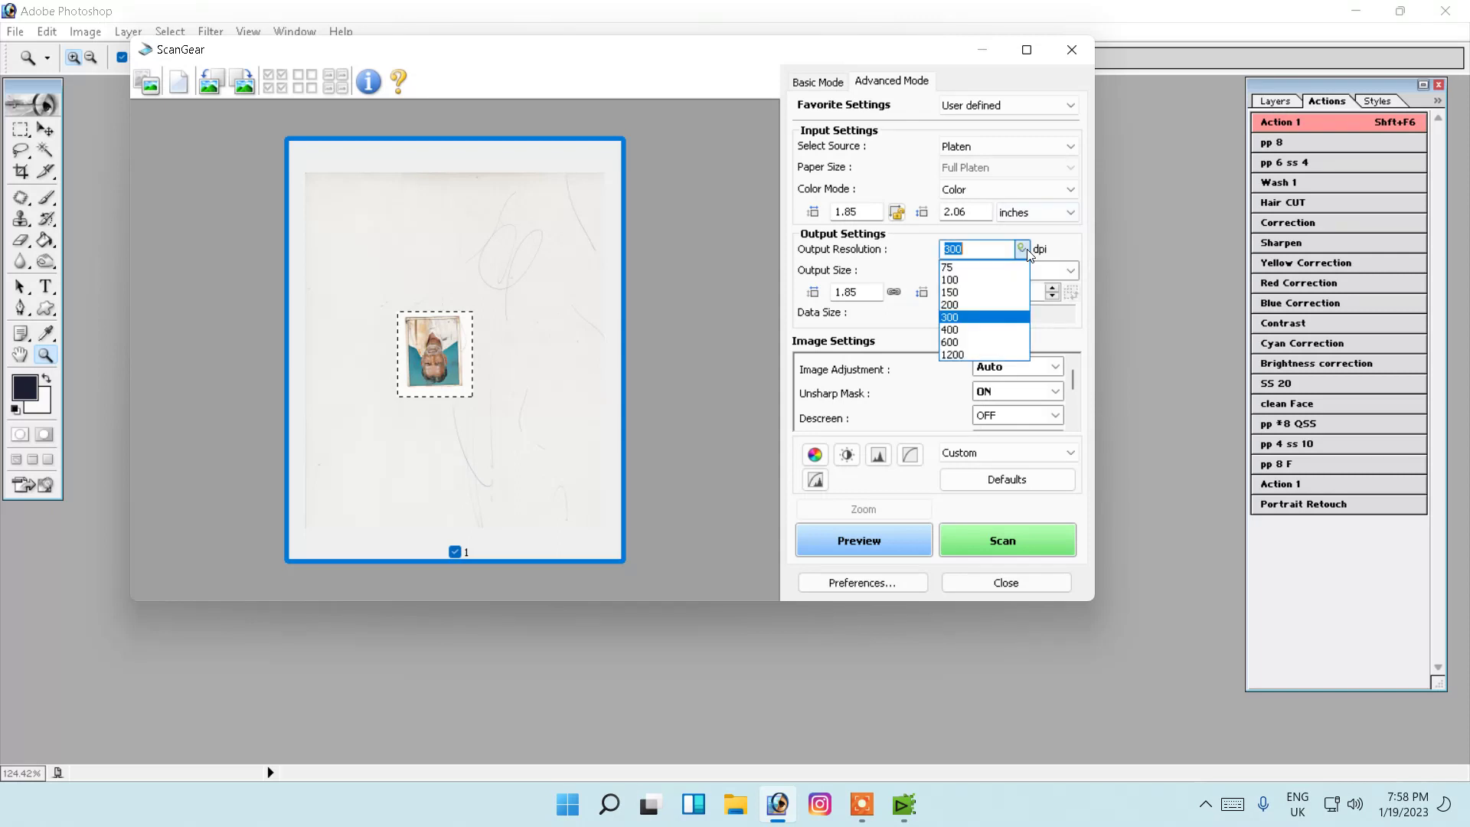
left_click(961, 317)
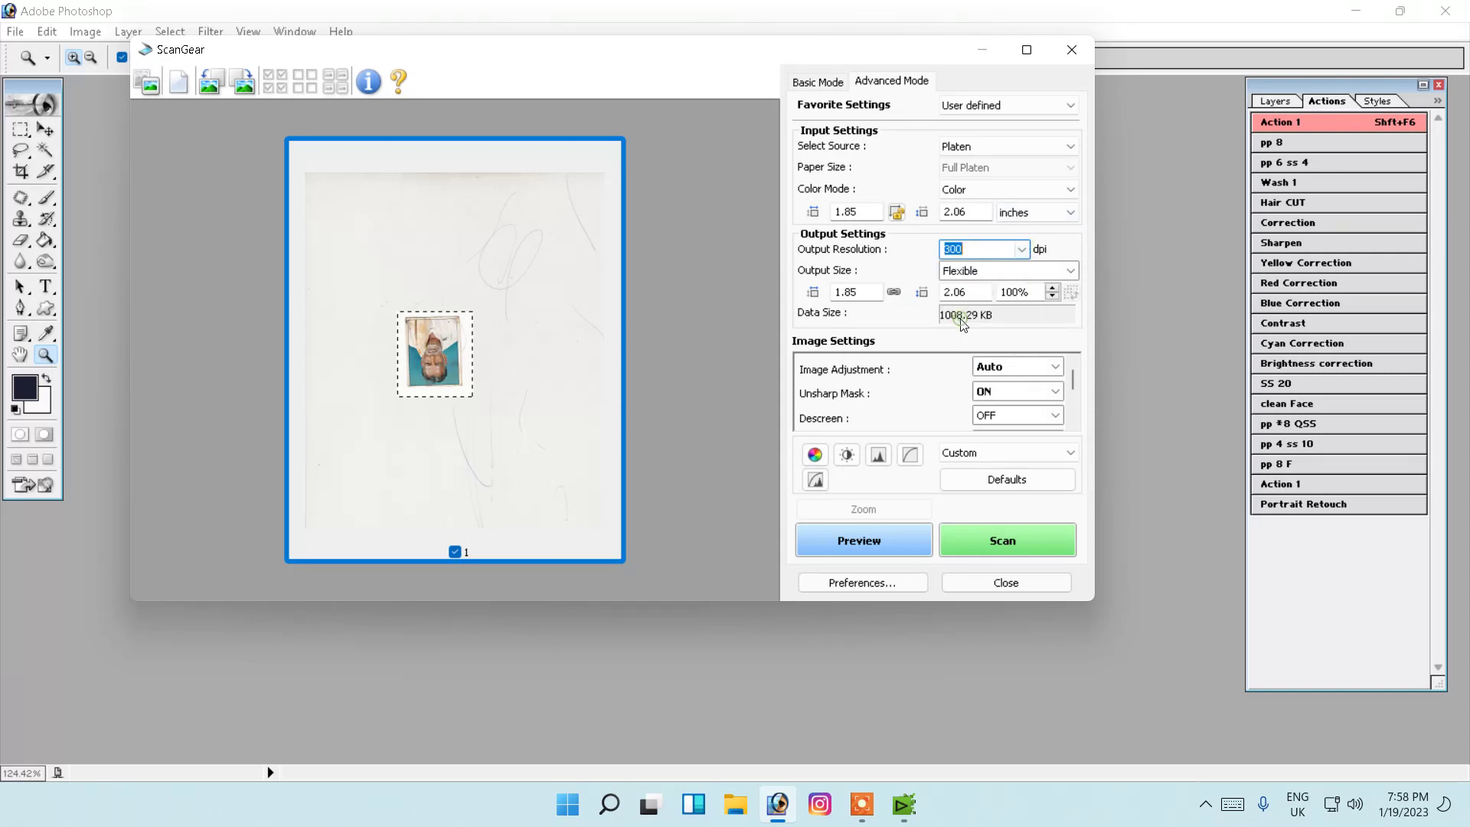
left_click(1023, 548)
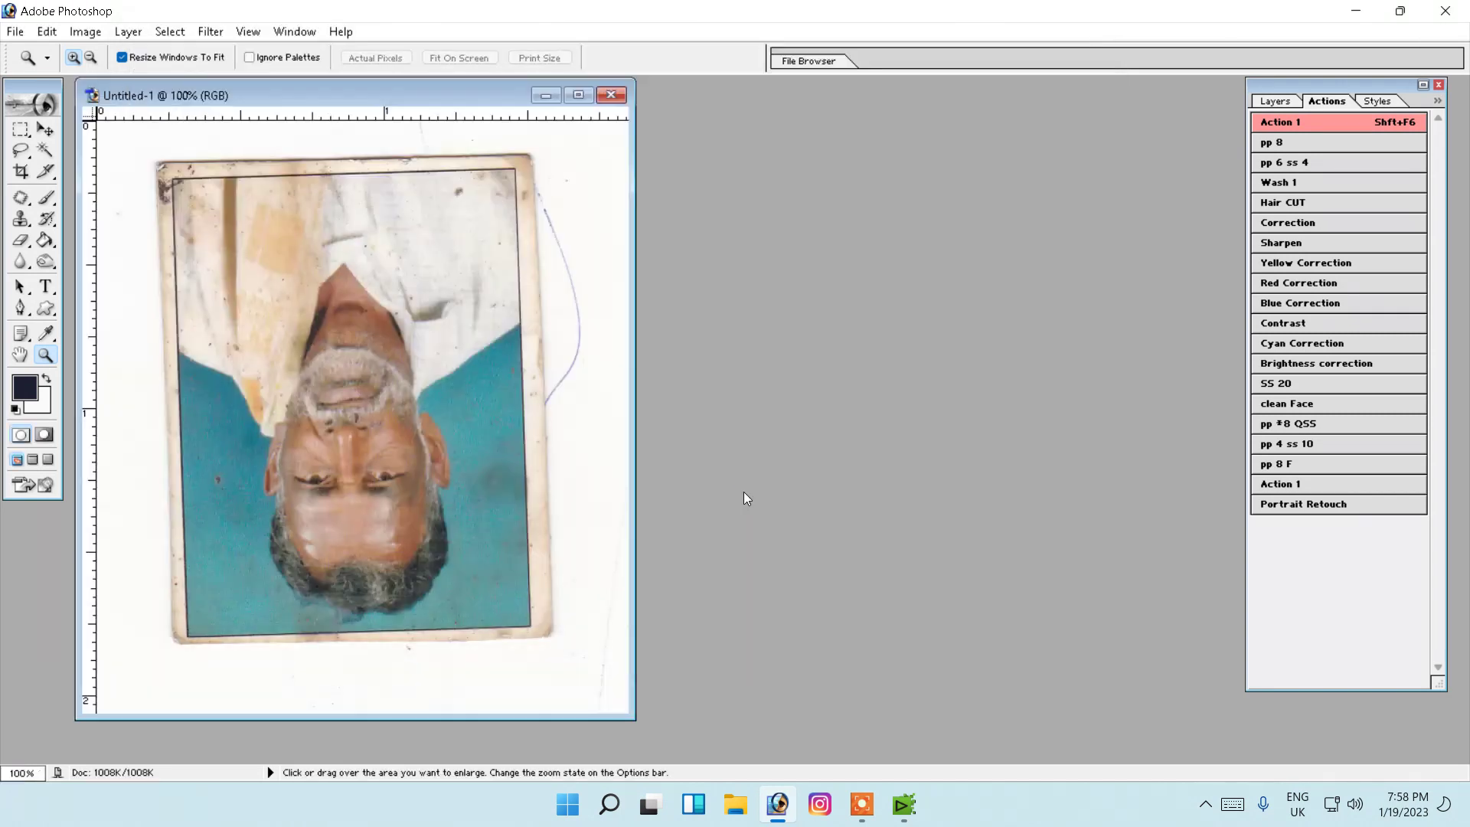
Rotate the scan 180° and convert the Background into editable Layer 0.
left_click(86, 33)
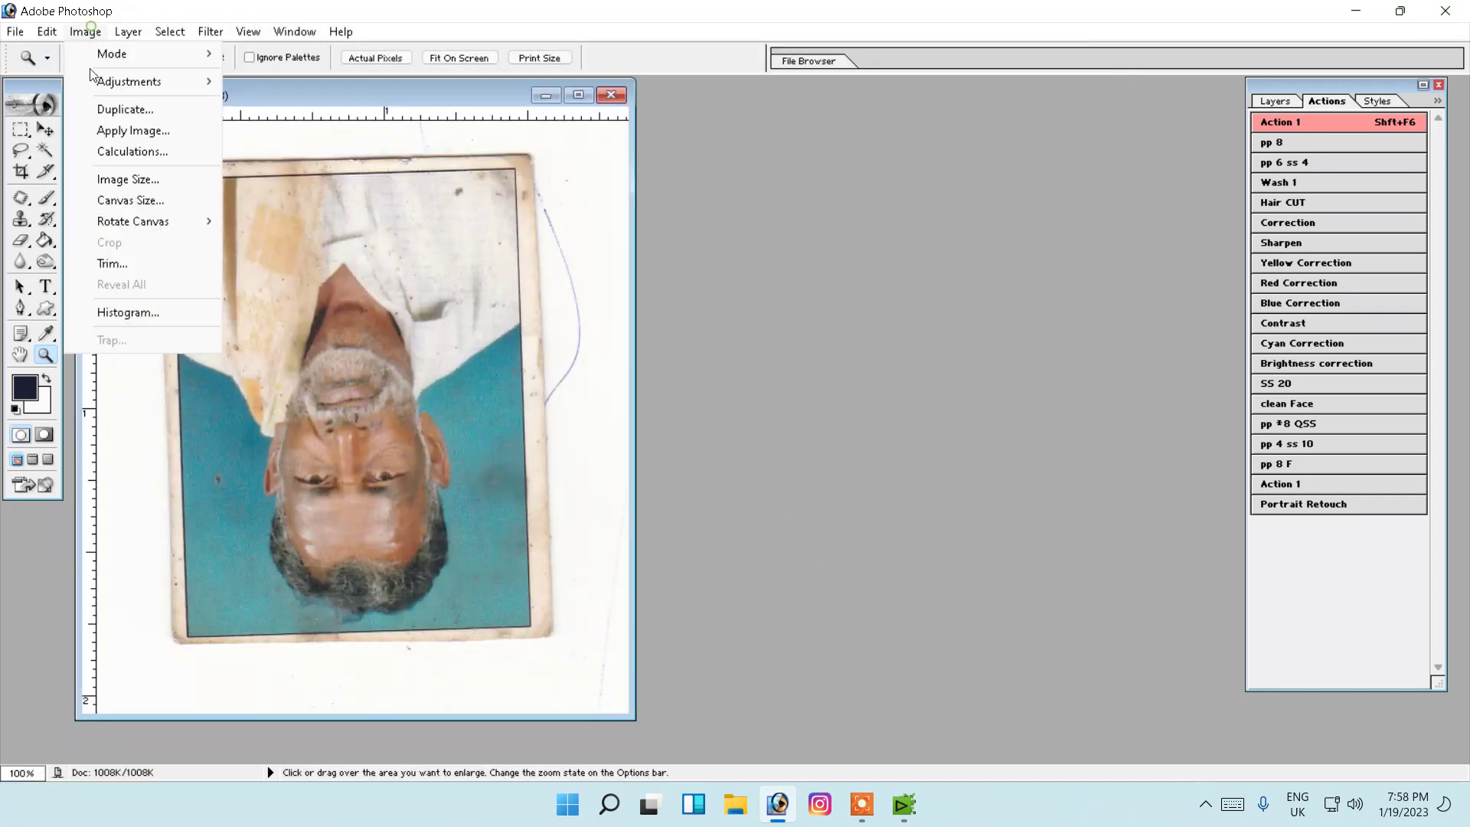
mouse_move(132, 220)
left_click(256, 217)
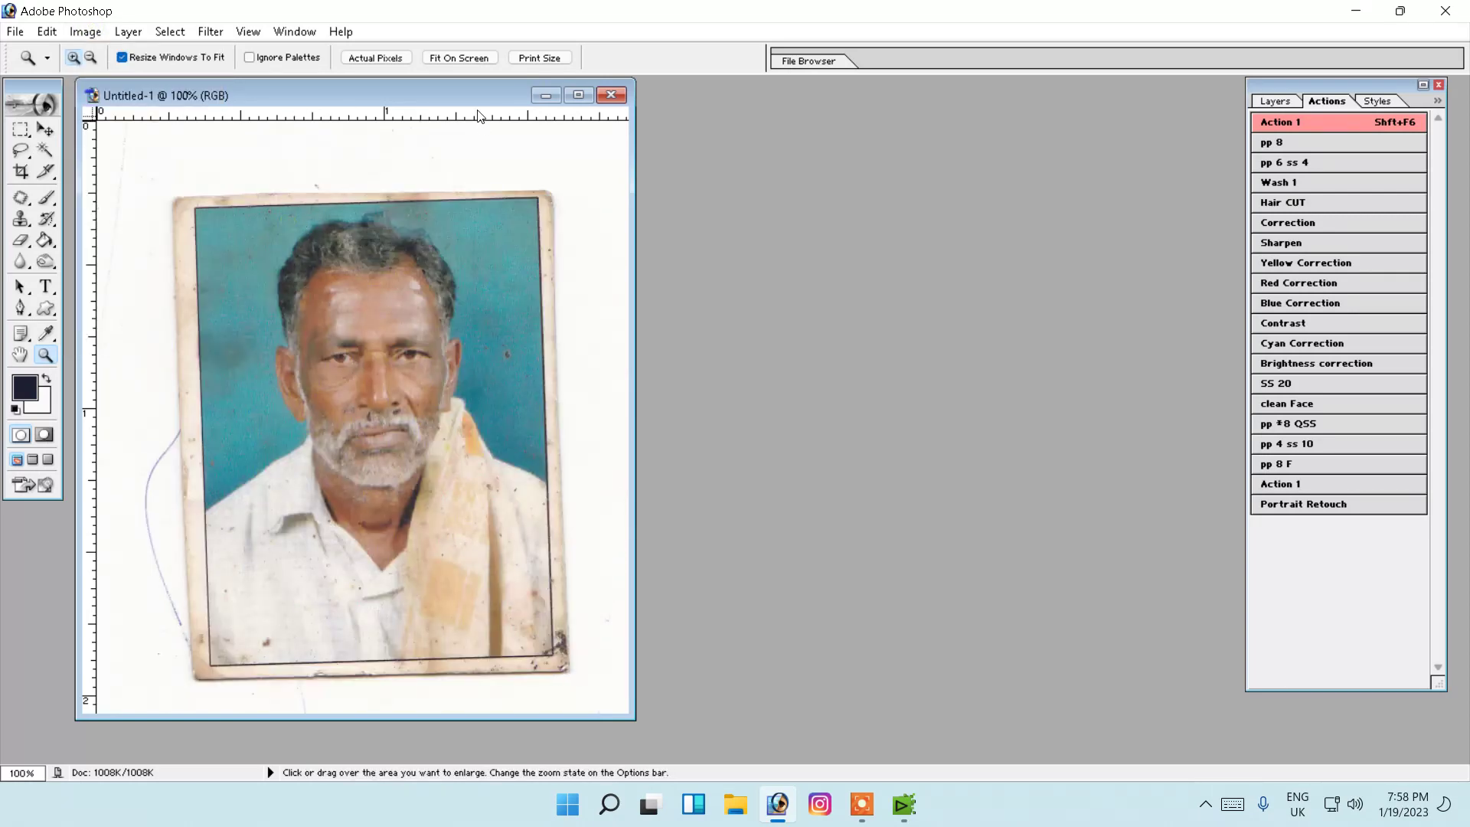
left_click_drag(670, 83, 671, 83)
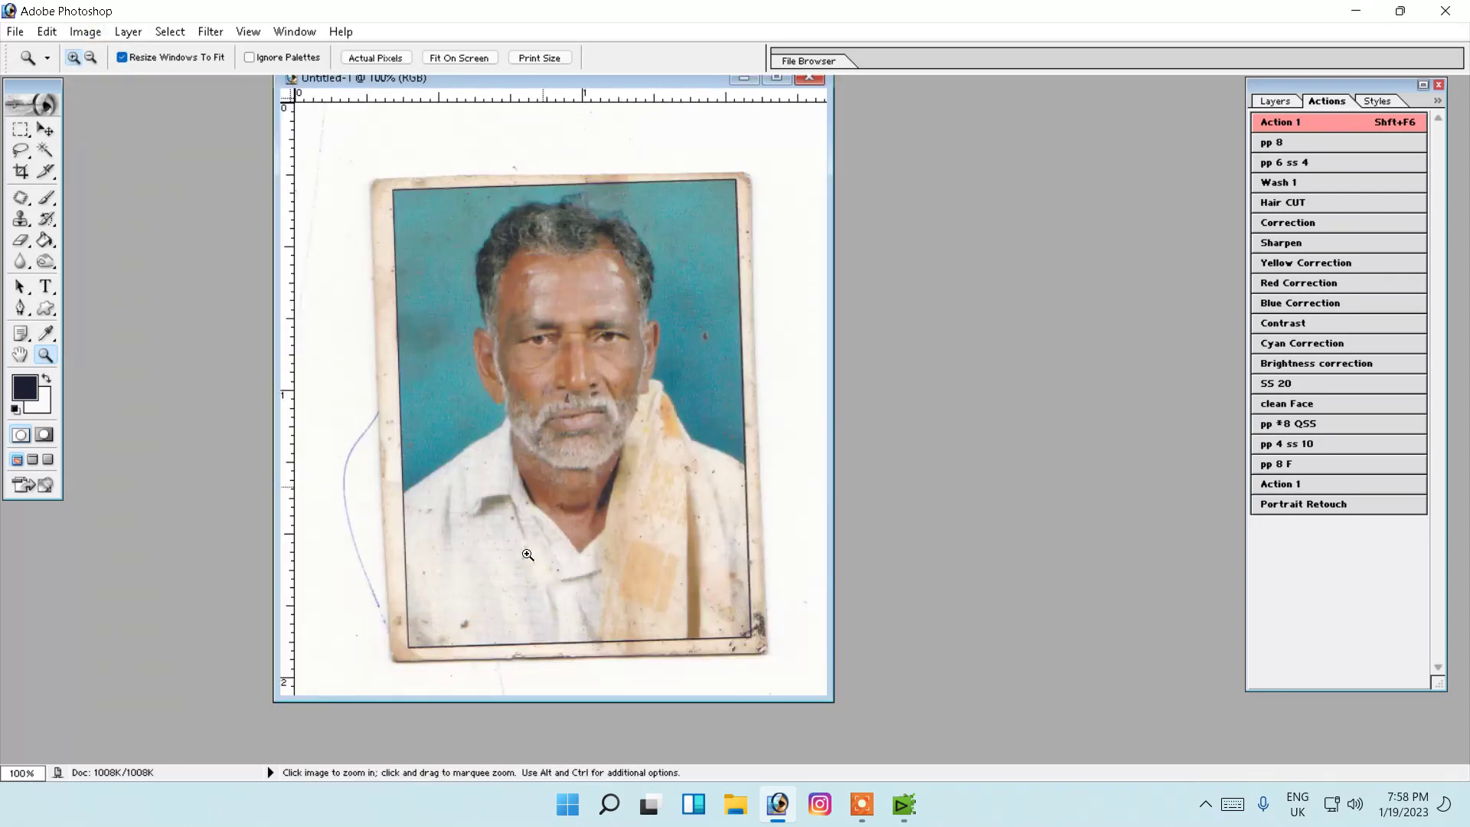
key("m")
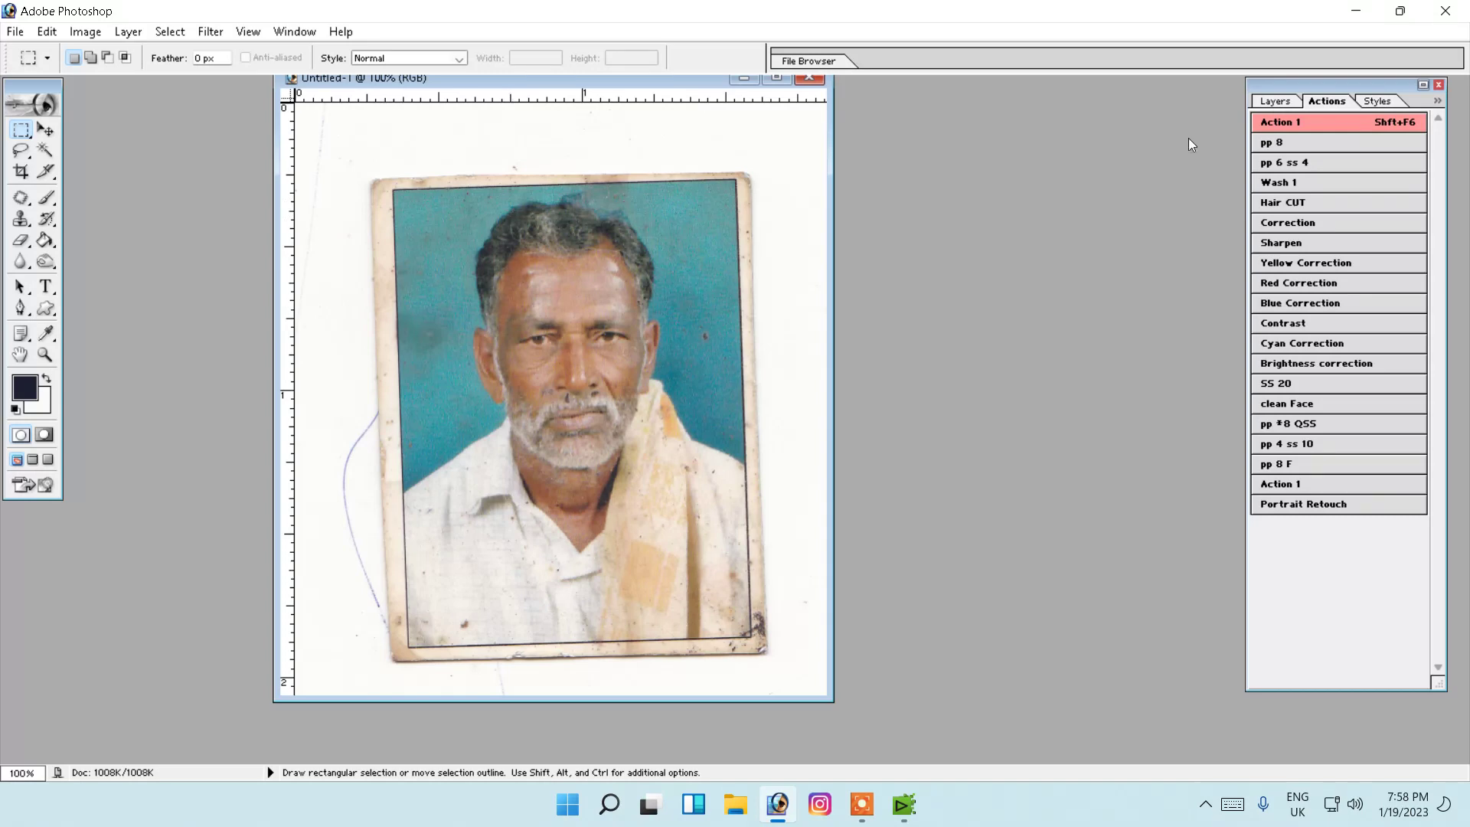
left_click(1275, 100)
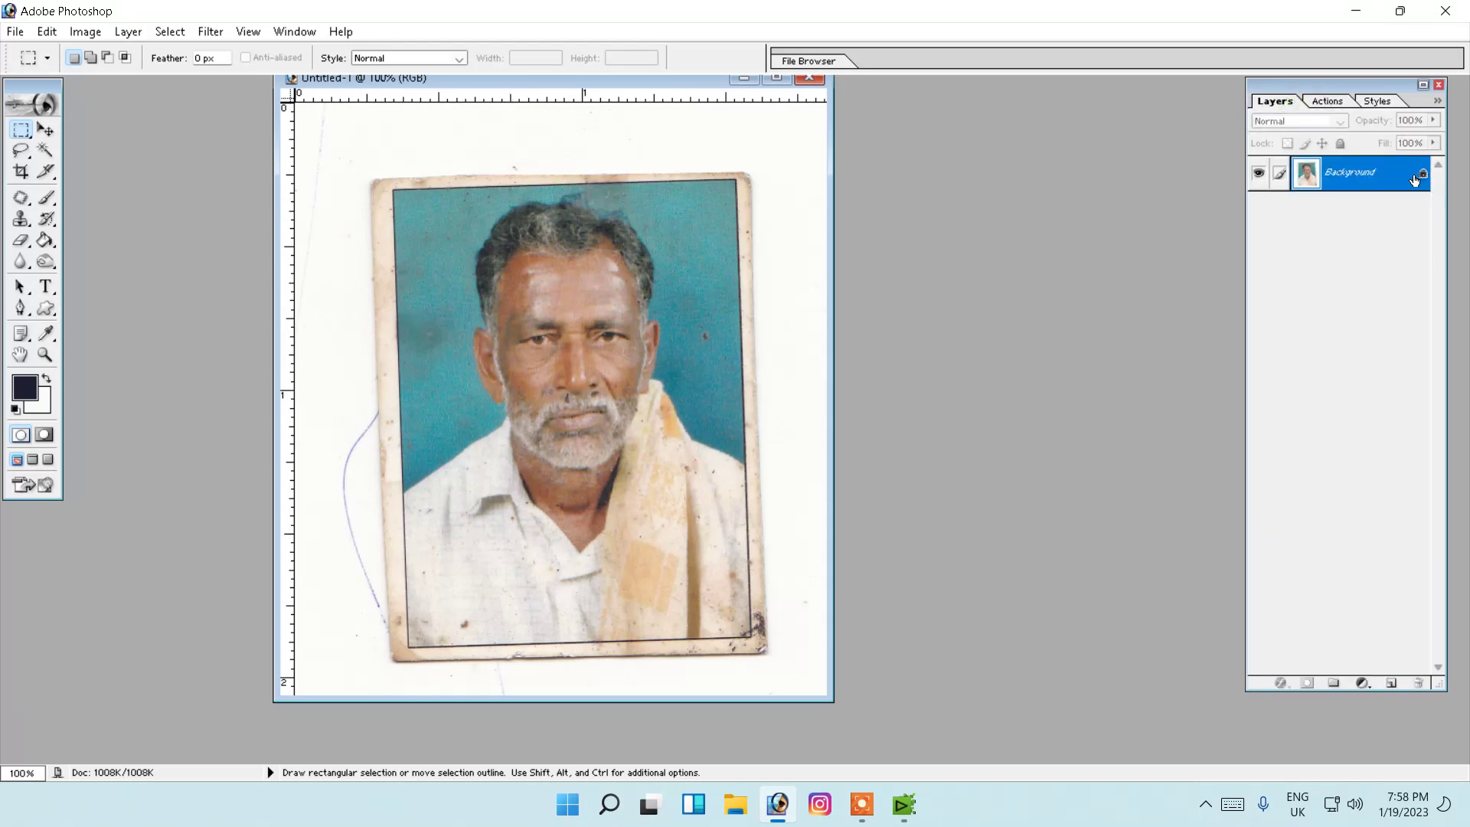
double_click(1356, 165)
left_click(871, 375)
key("ctrl+0")
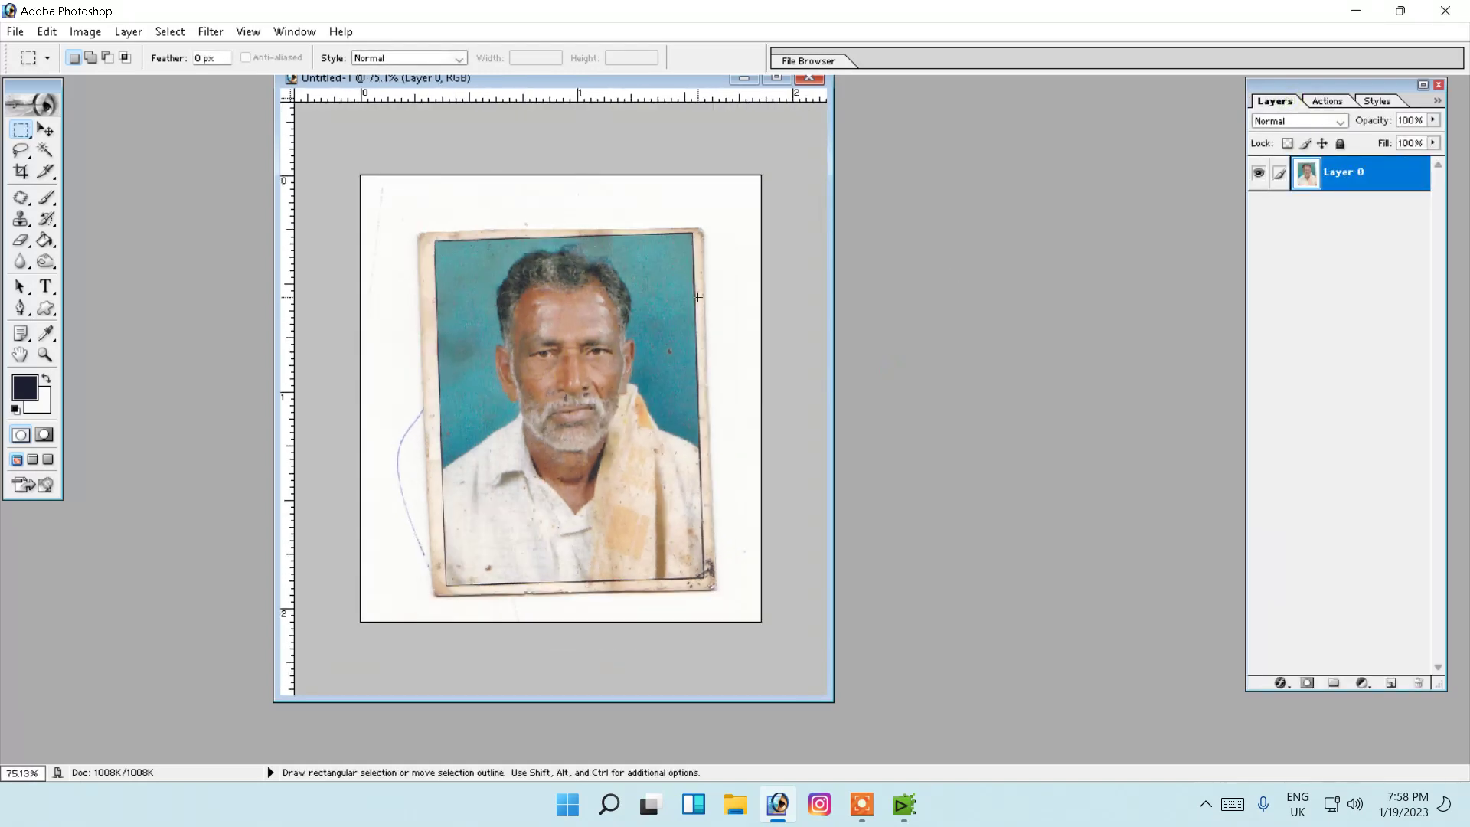
Straighten the photo layer by rotating it about 2.3°.
left_click(56, 135)
key("ctrl+t")
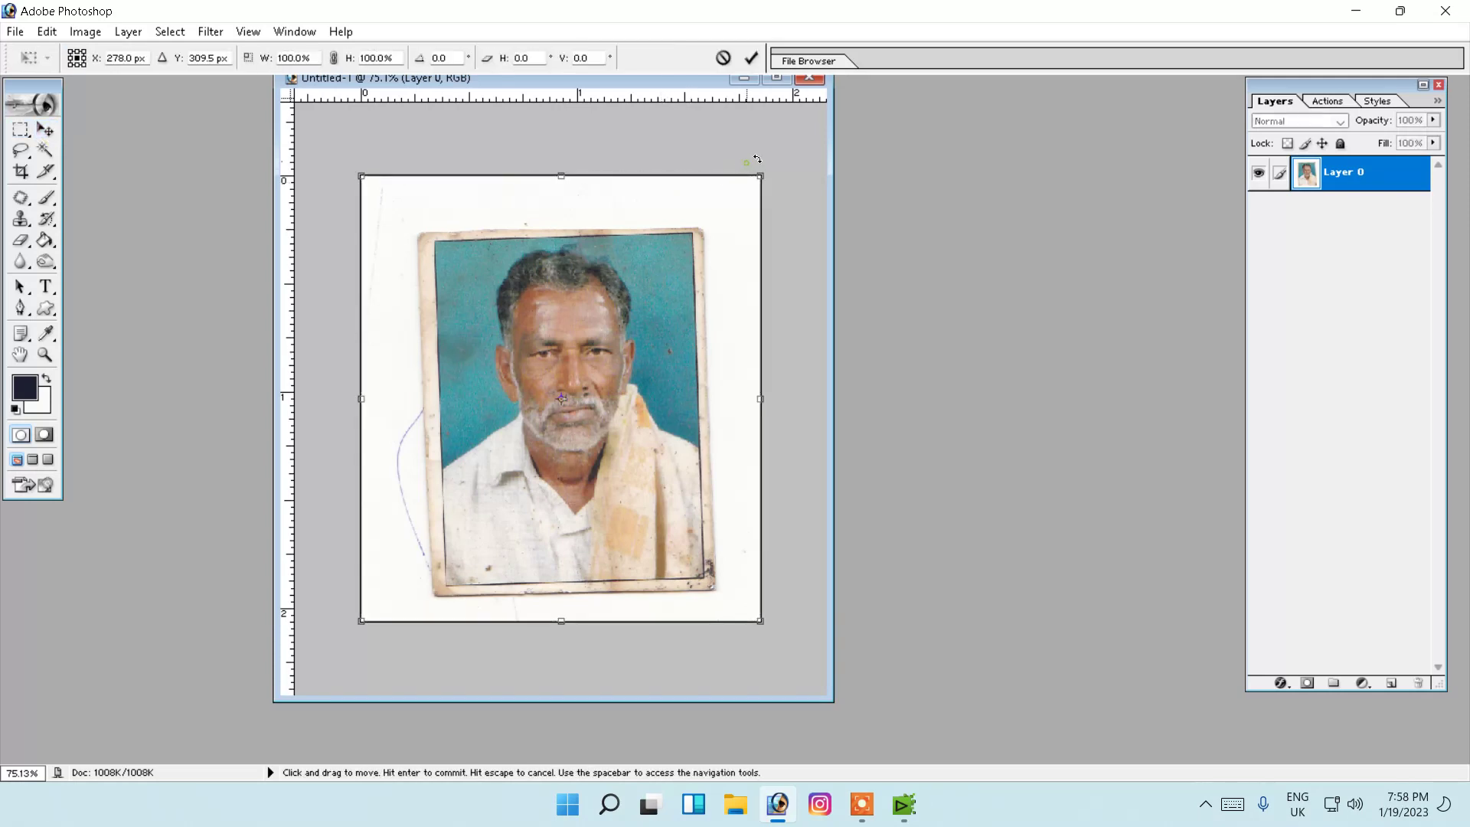
left_click_drag(768, 142, 775, 148)
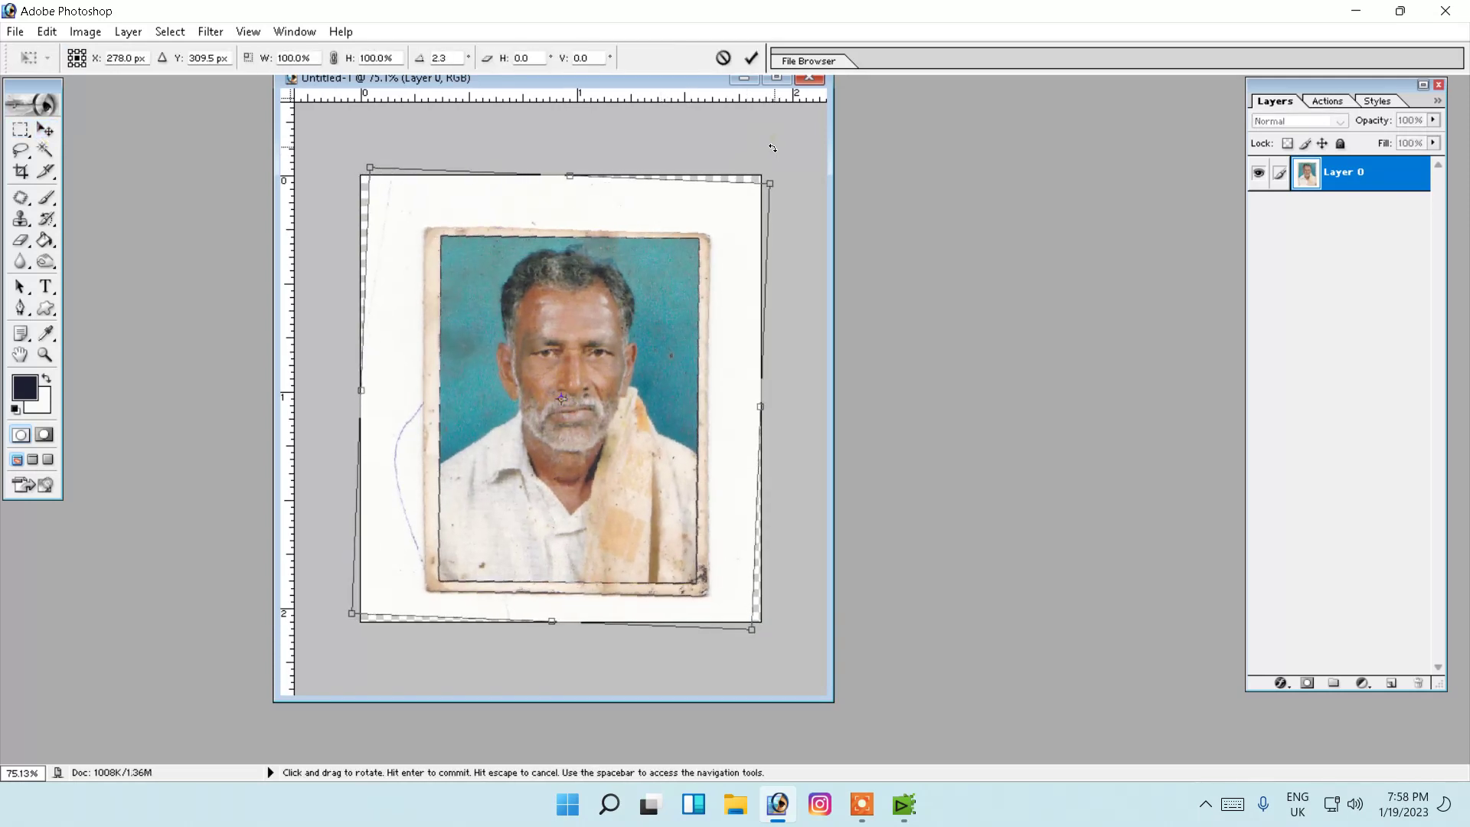
key("Return")
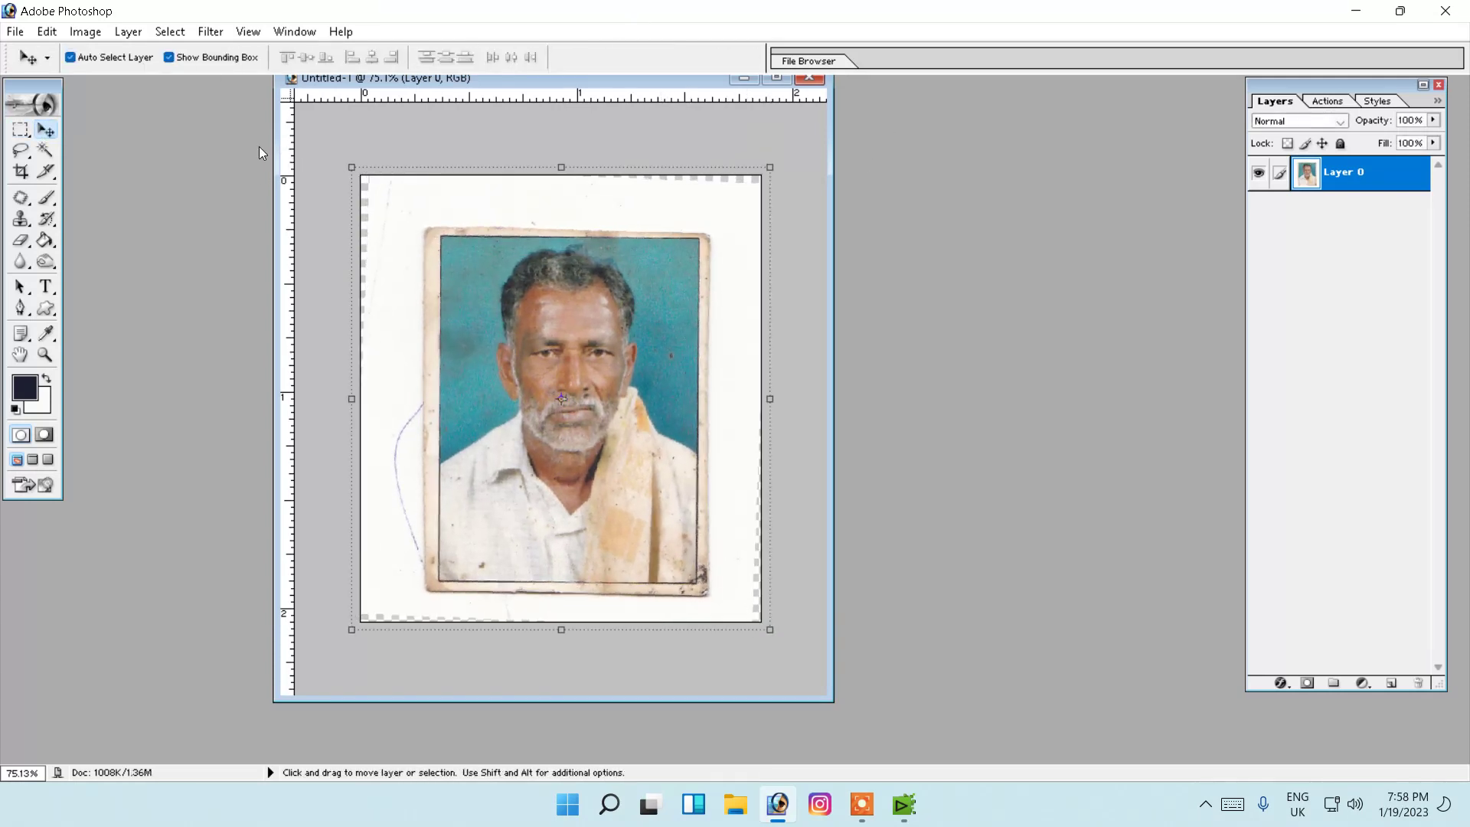
Crop to a rectangular selection around the photo, removing the white scan border.
key("m")
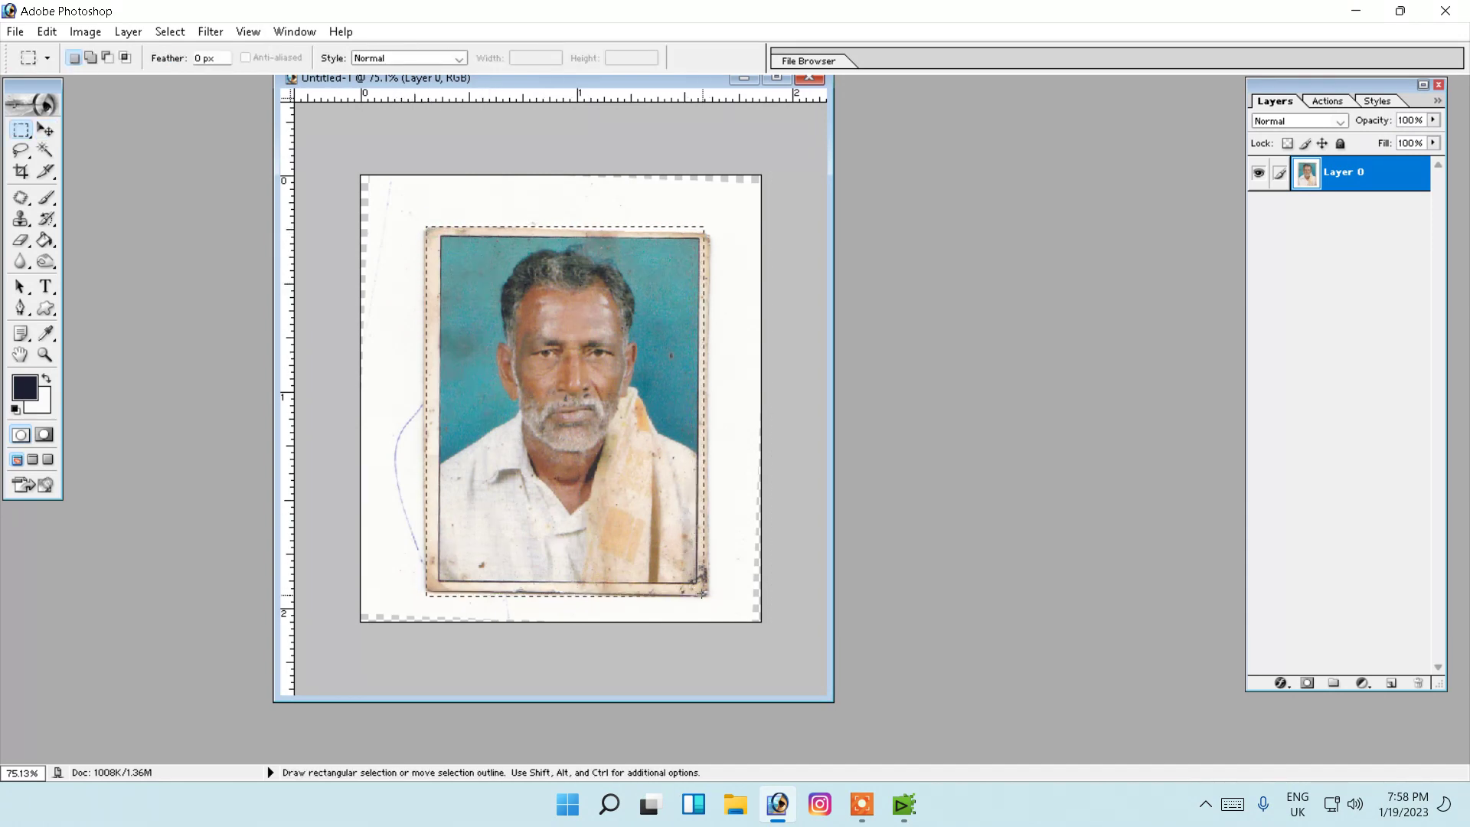
left_click_drag(559, 505, 705, 593)
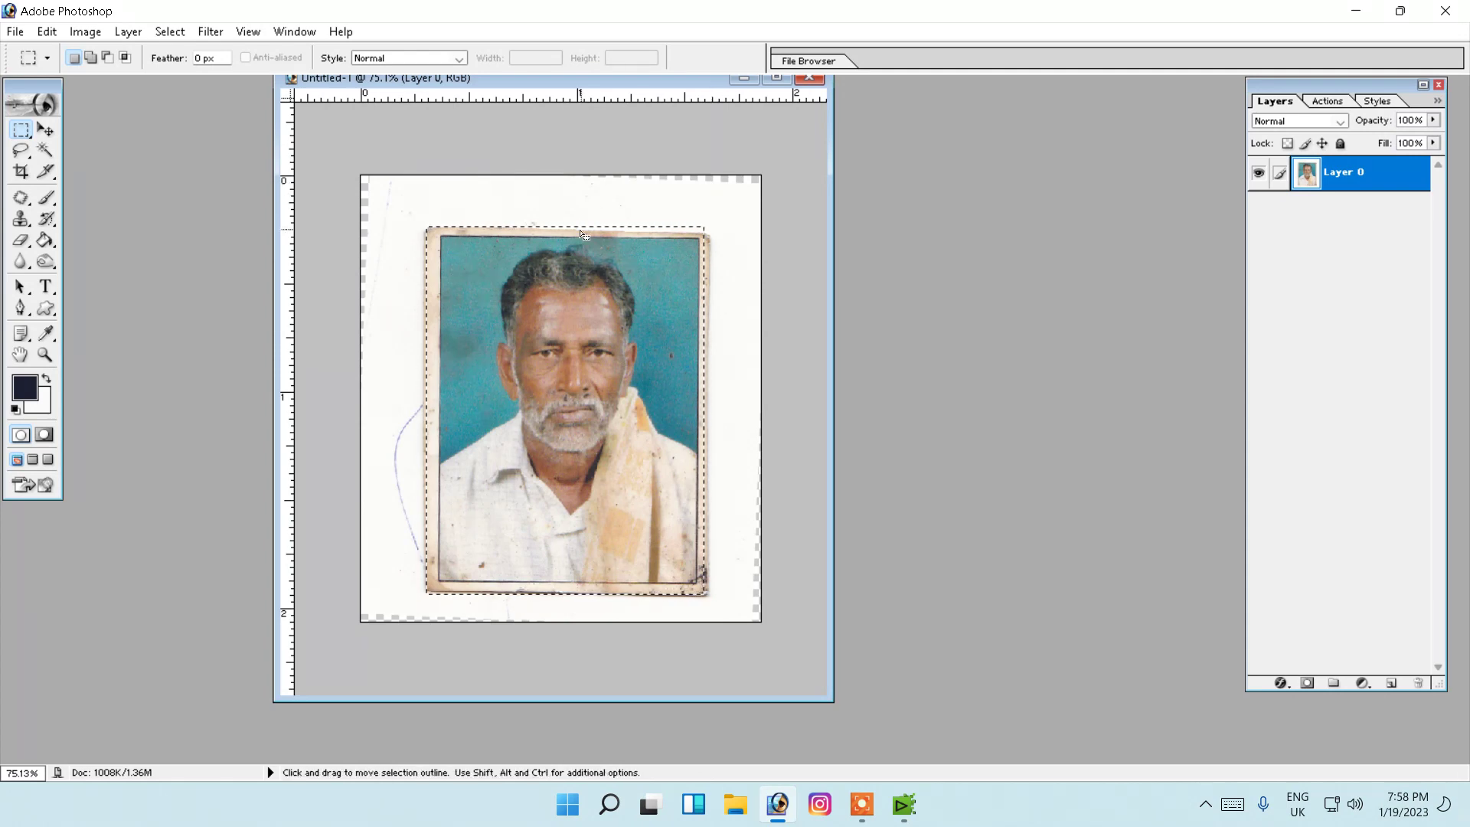
left_click(85, 32)
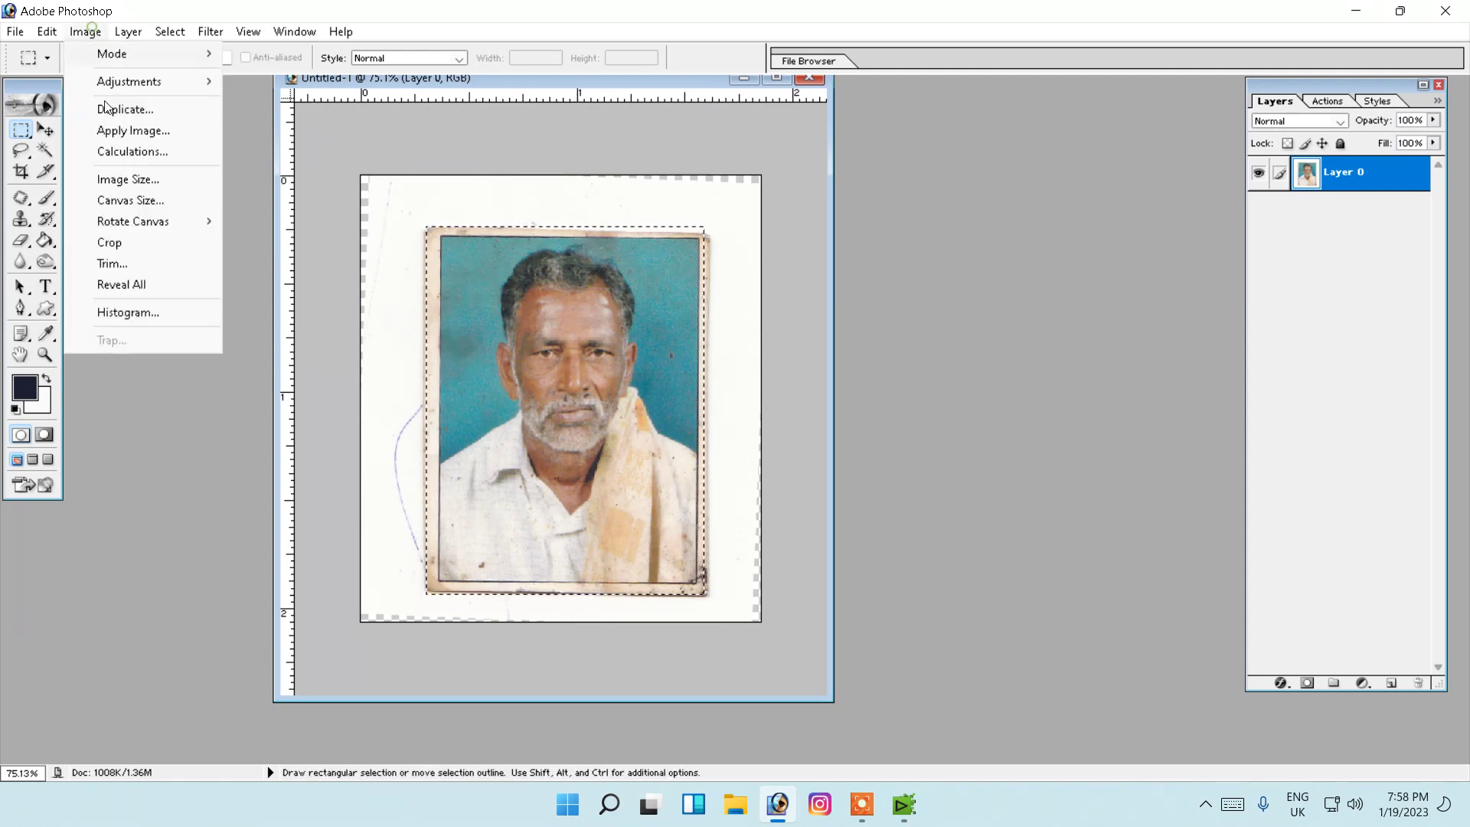
left_click(110, 243)
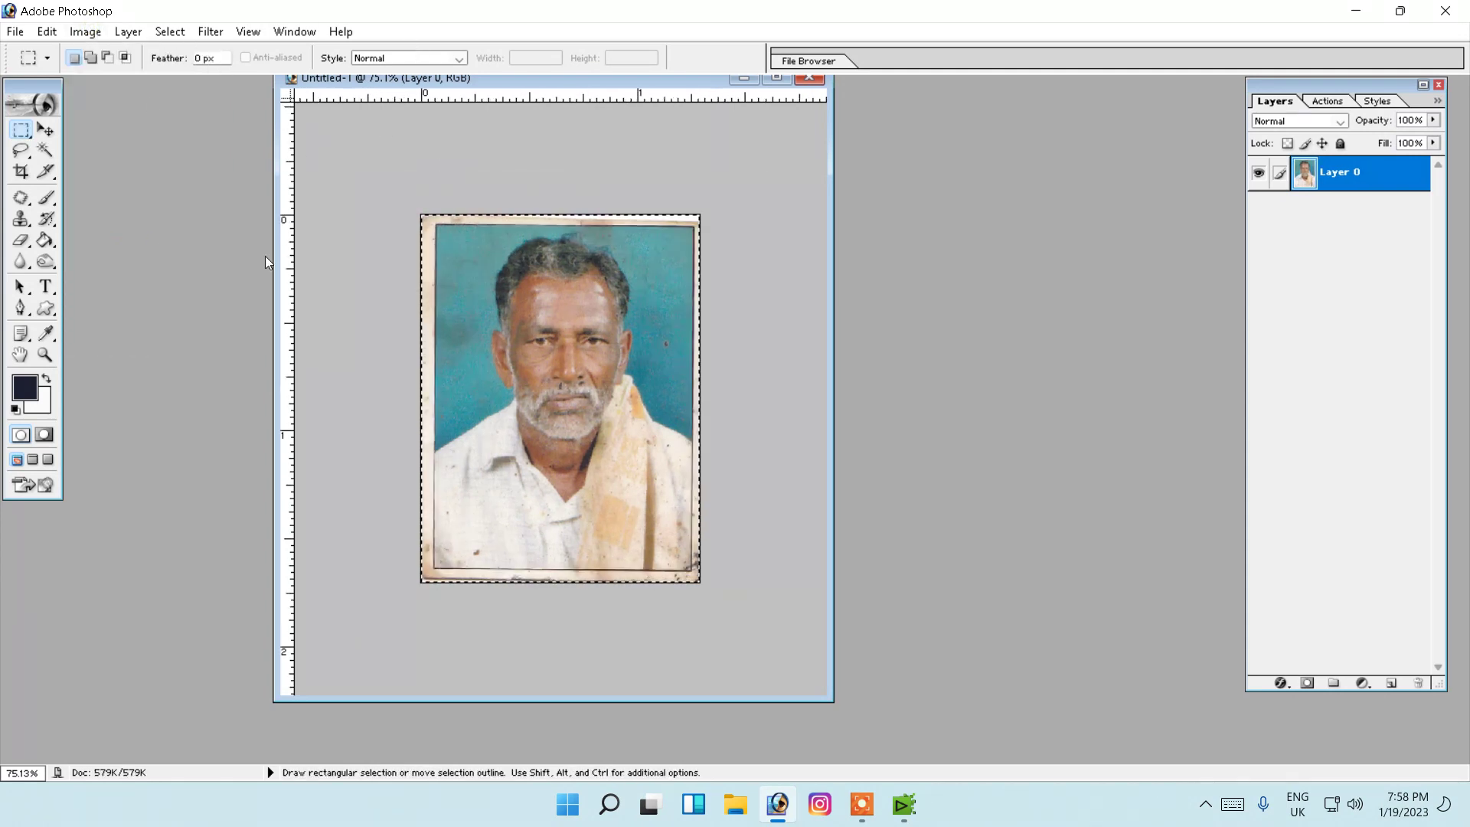
Zoom in on the portrait and create a duplicate of the image.
key("z")
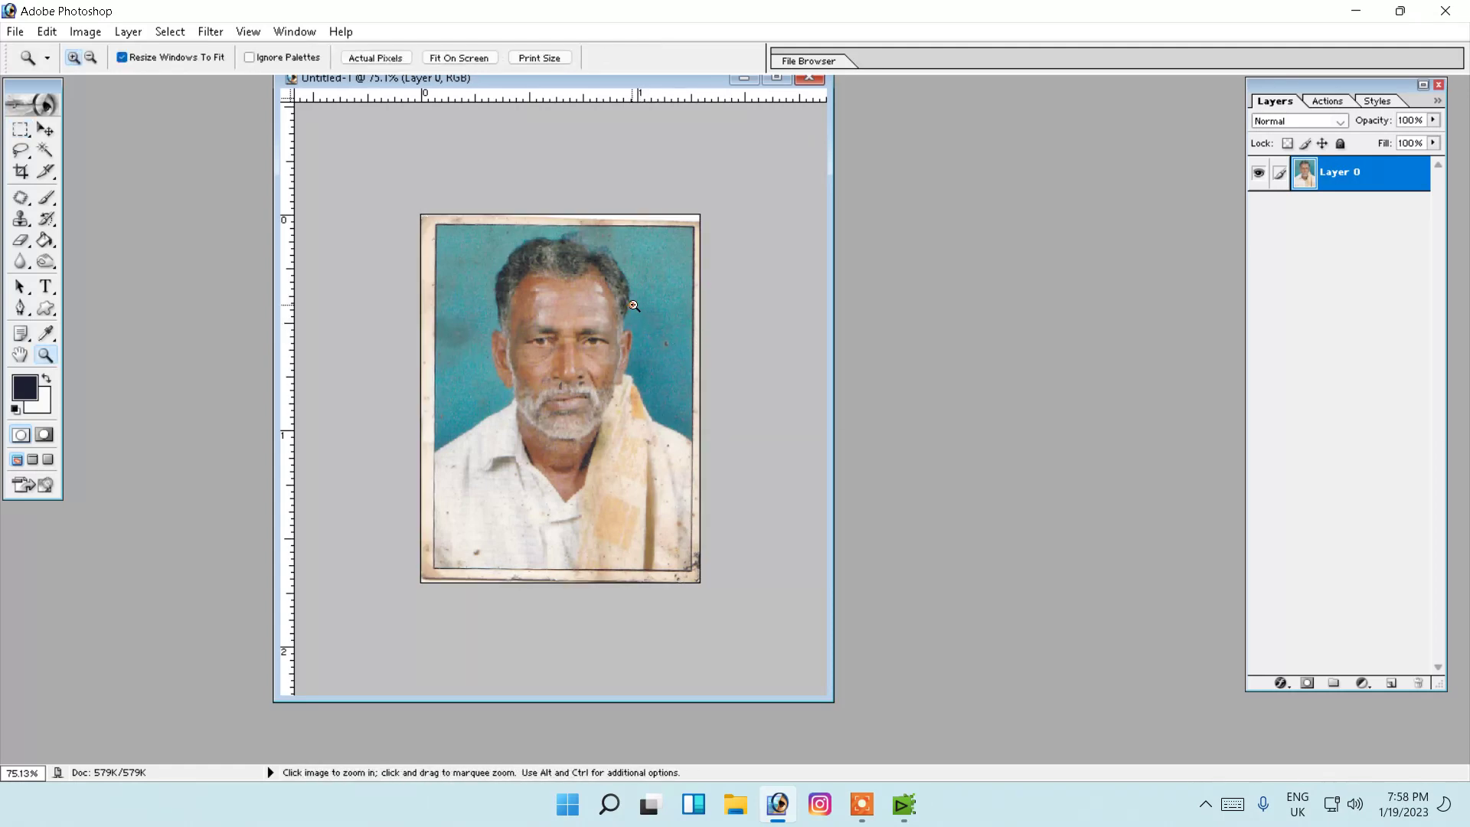
left_click(660, 314)
left_click_drag(603, 94, 396, 99)
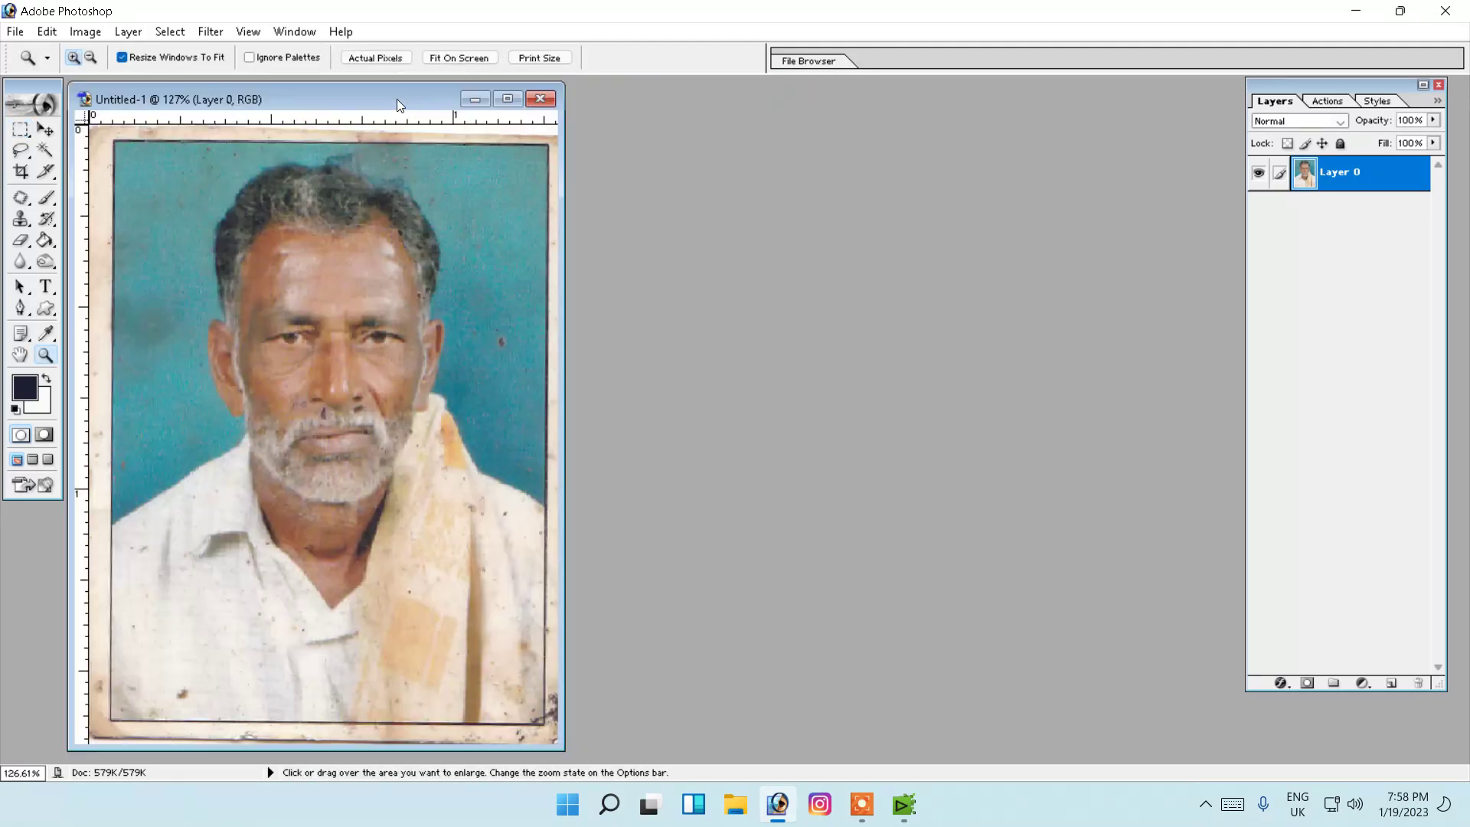
right_click(396, 99)
left_click(460, 106)
left_click(888, 388)
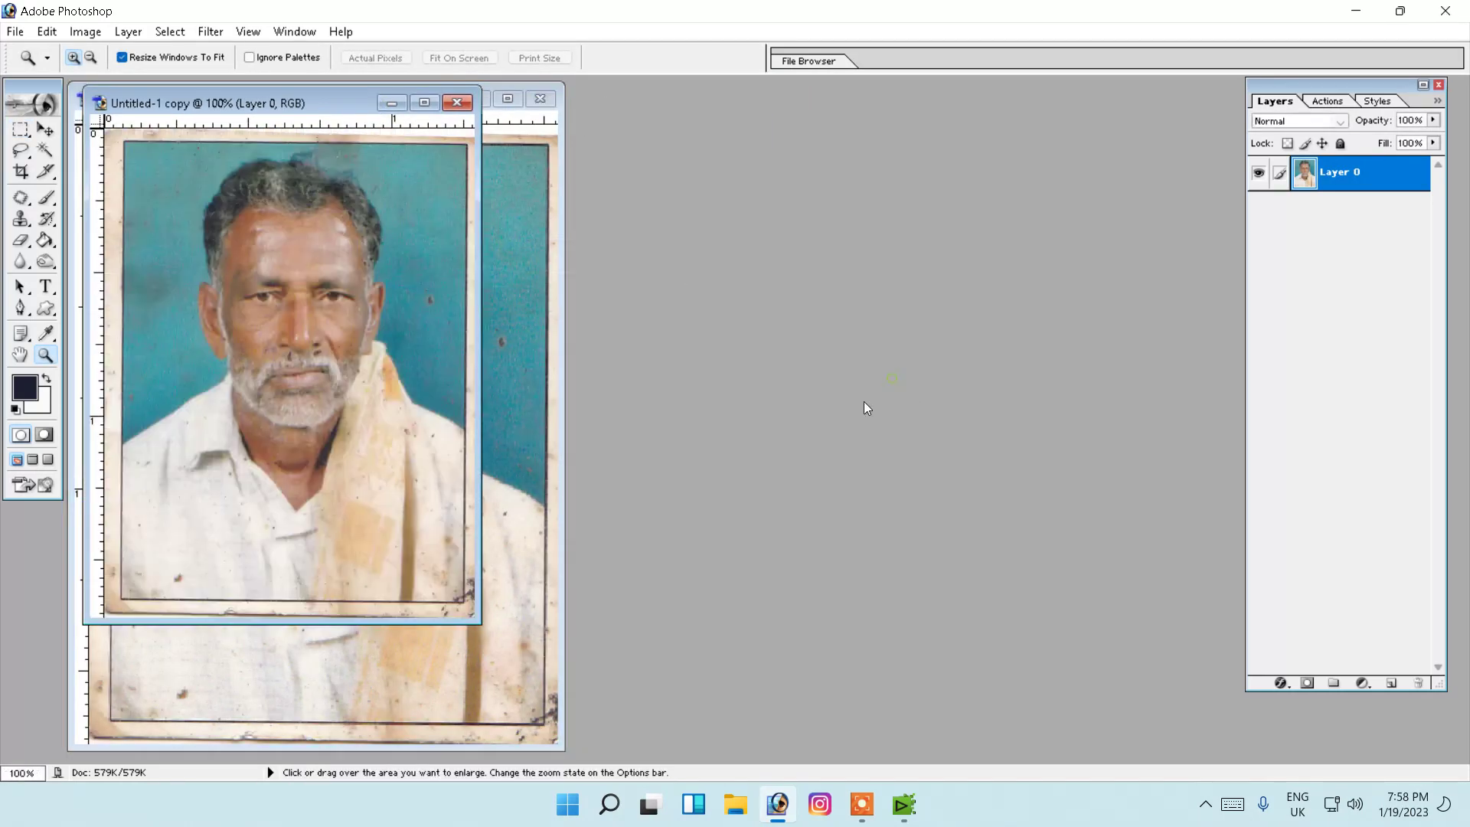
Place the copy beside the original, fit it on screen, and apply Auto Levels.
mouse_move(352, 100)
left_mouse_down()
mouse_move(823, 204)
mouse_move(860, 158)
left_mouse_up()
right_click(770, 289)
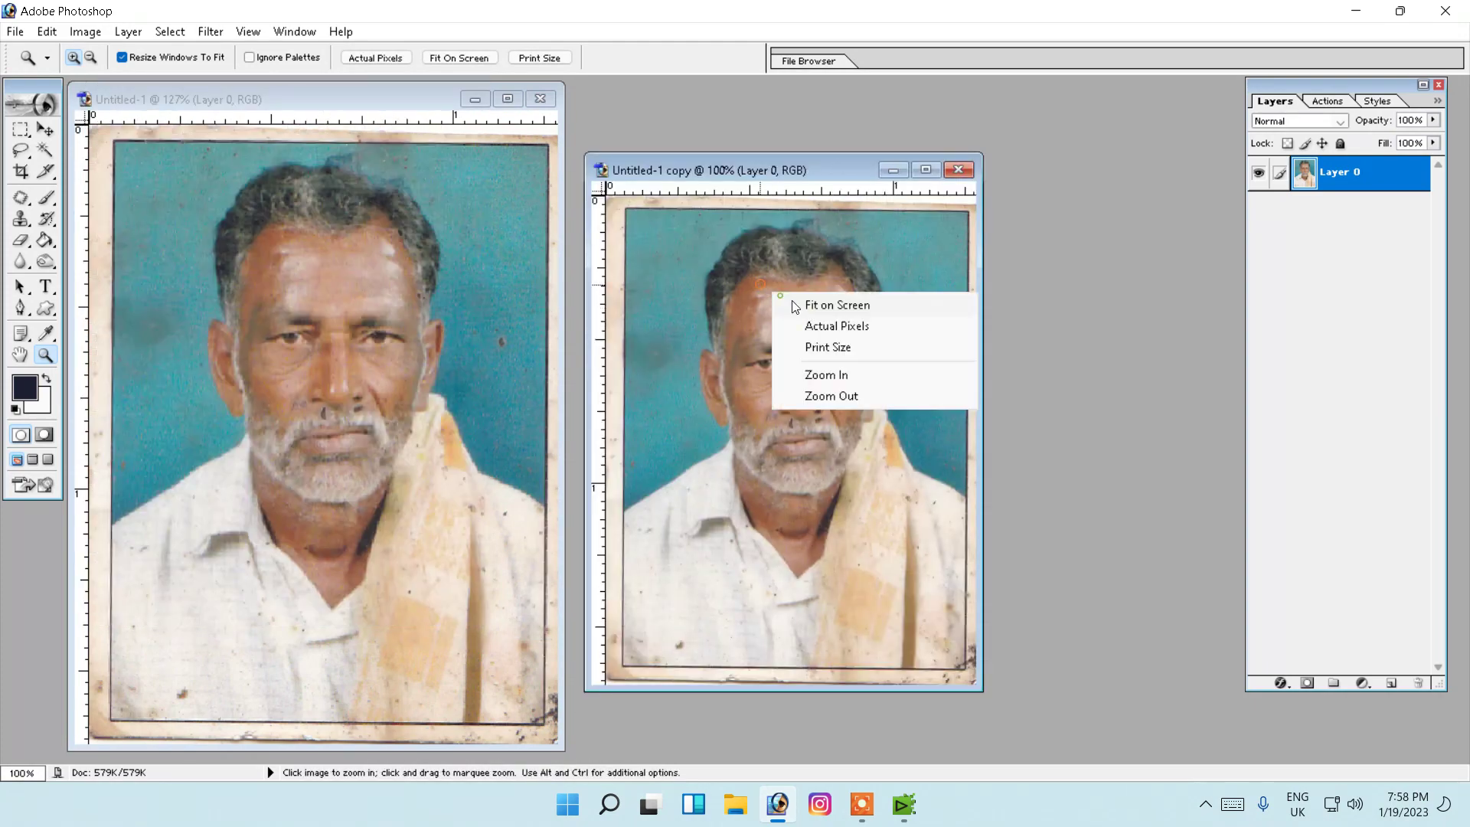
left_click(781, 297)
key("shift")
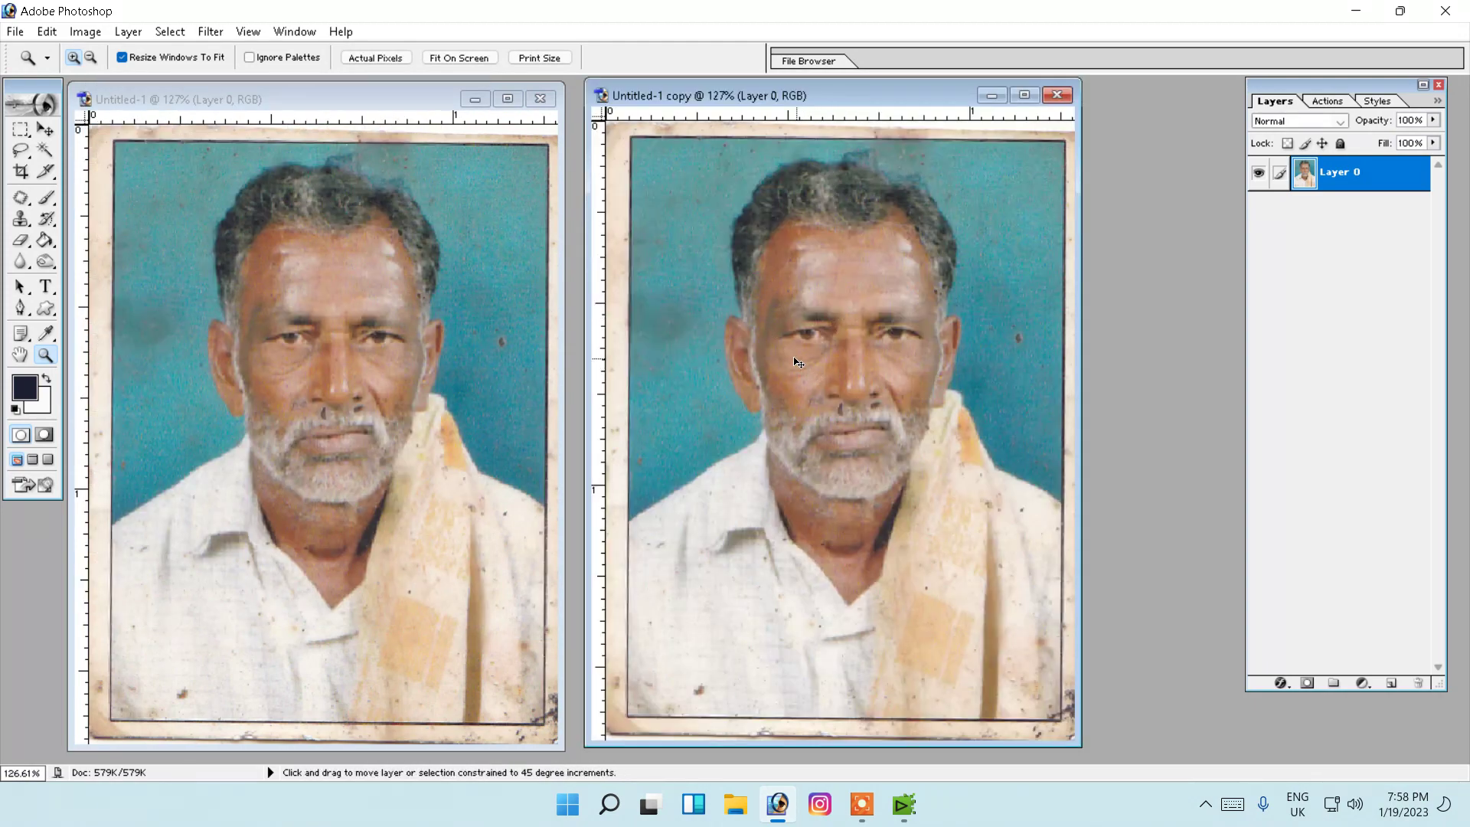
key("ctrl+shift+l")
Apply Levels to the copy with input values 15, 1.24 and 226.
key("ctrl+l")
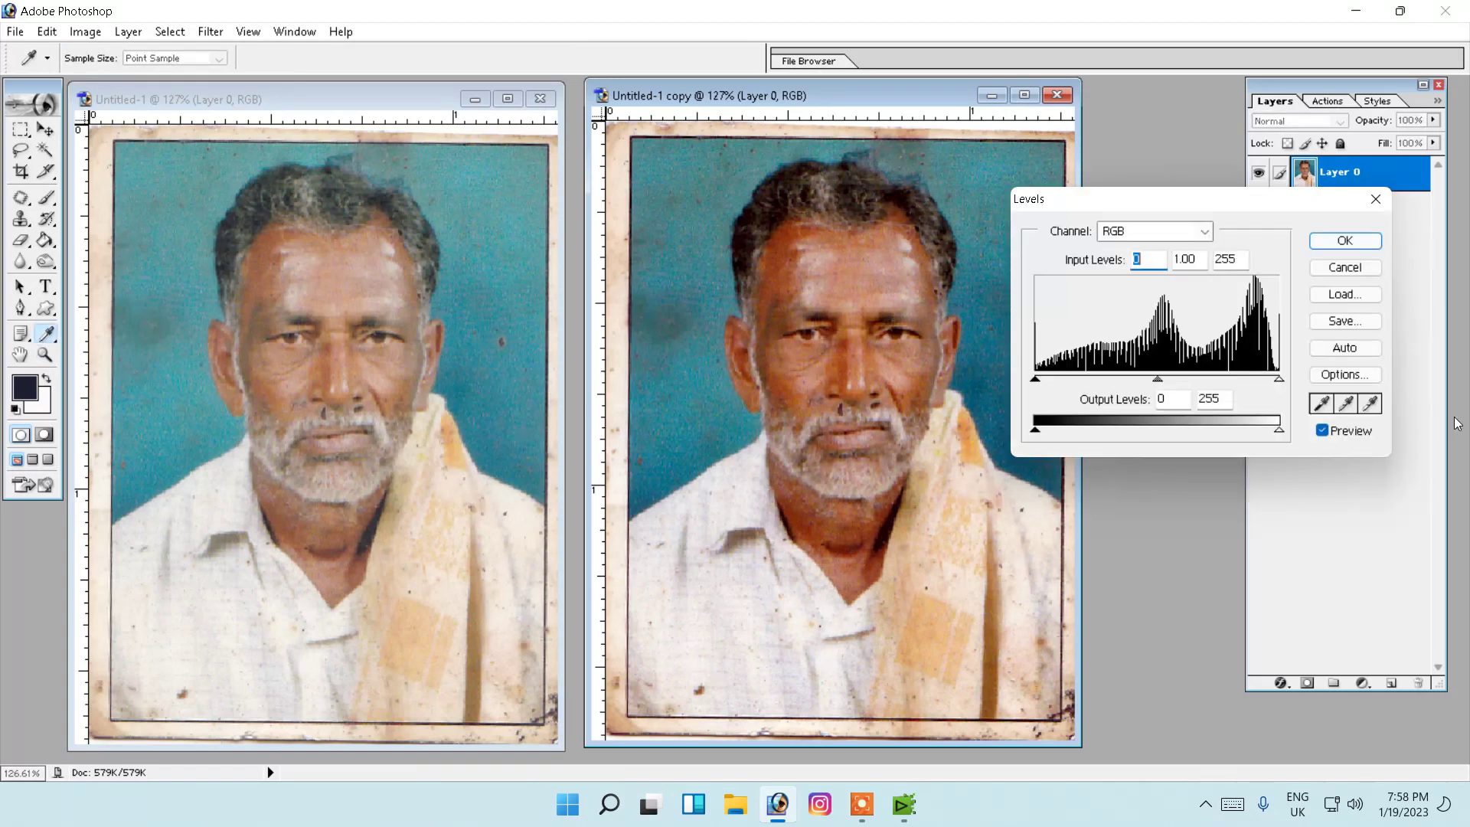
left_click(1345, 349)
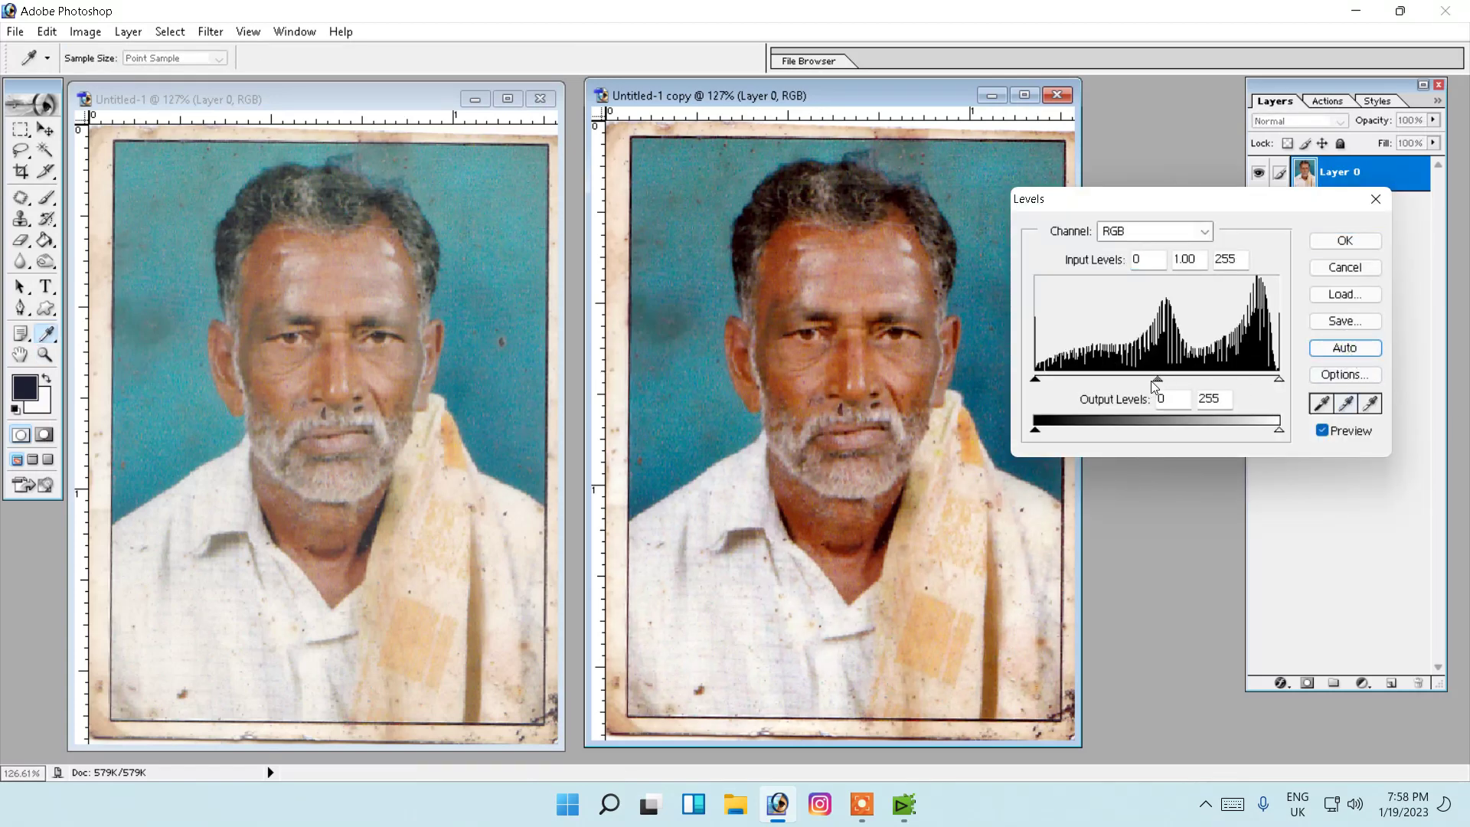
left_click_drag(1156, 379, 1138, 379)
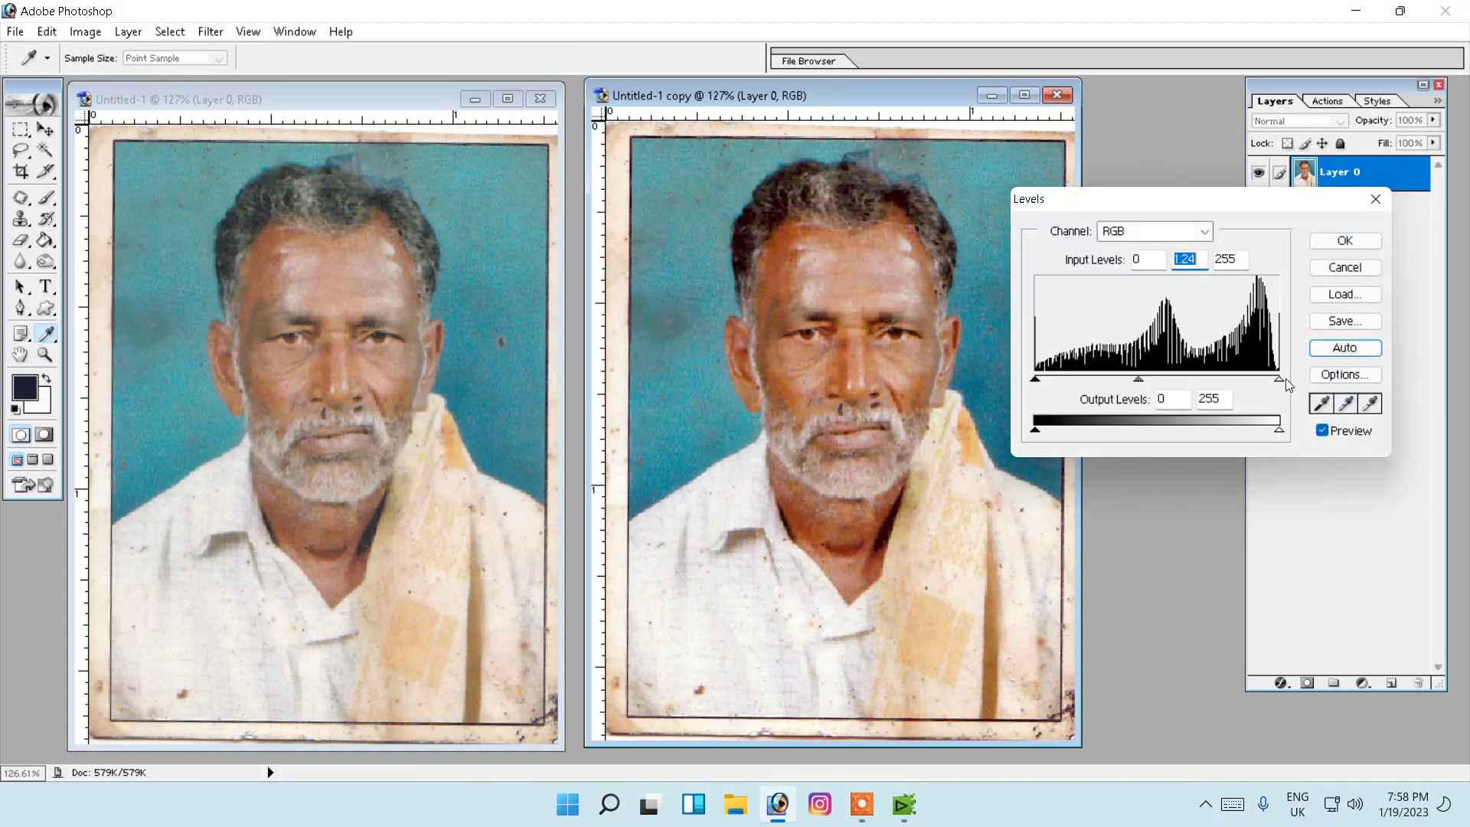
left_click_drag(1269, 379, 1251, 379)
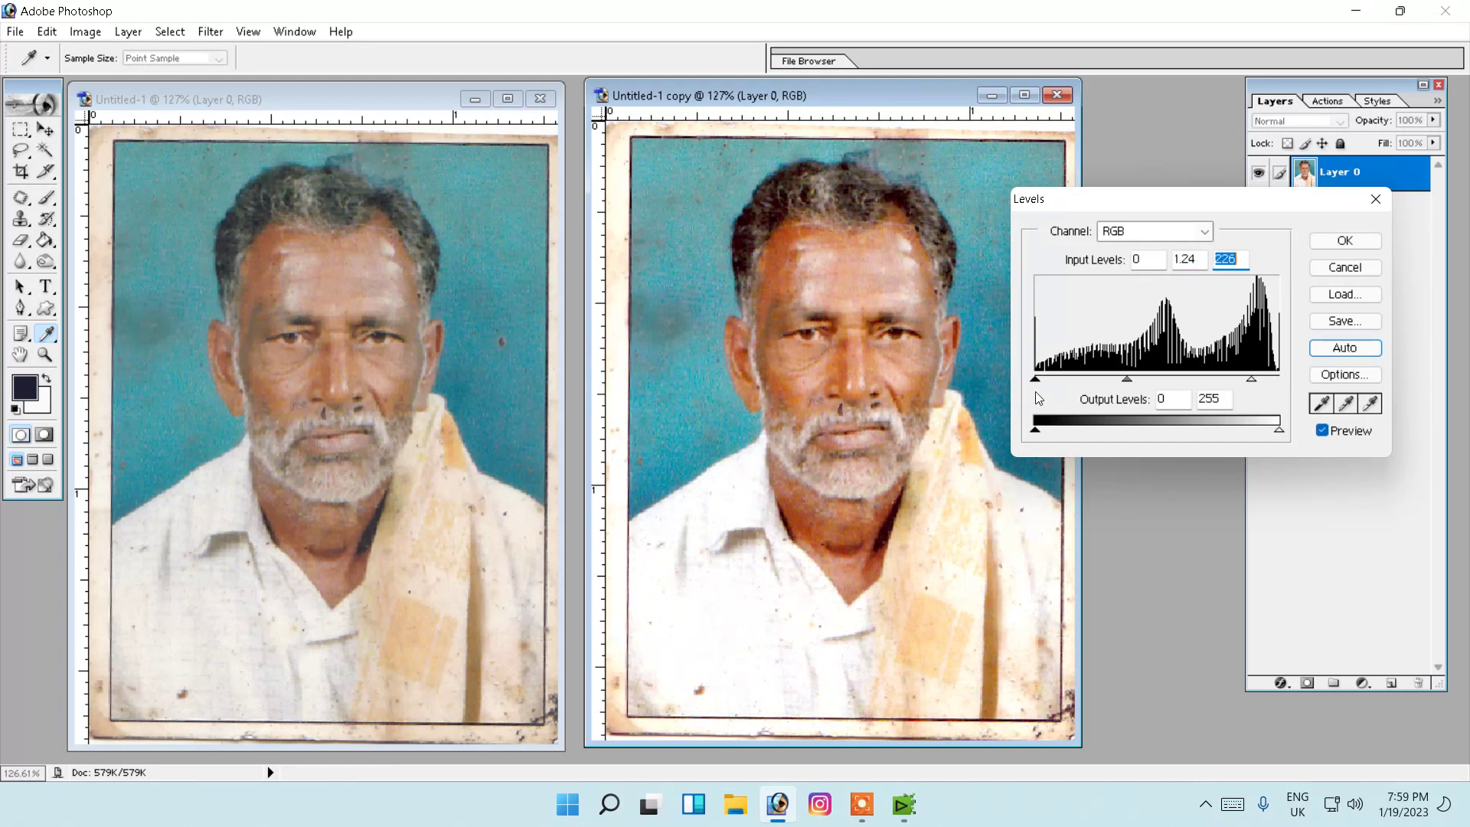
left_click_drag(1036, 379, 1059, 379)
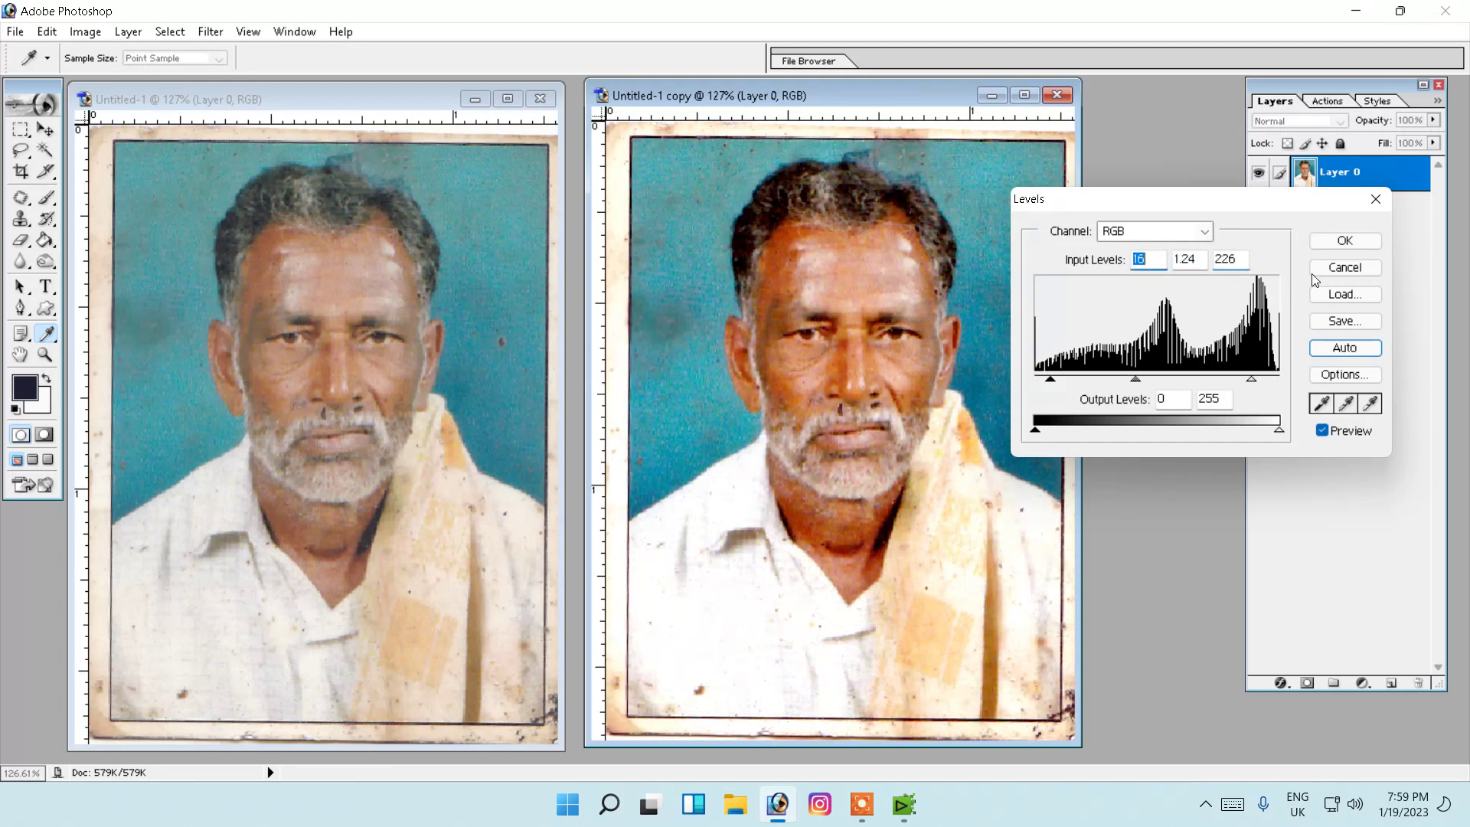
left_click(1345, 240)
Zoom the copy to 200% and set the Magic Wand tolerance to 44.
key("z")
left_click(1007, 175)
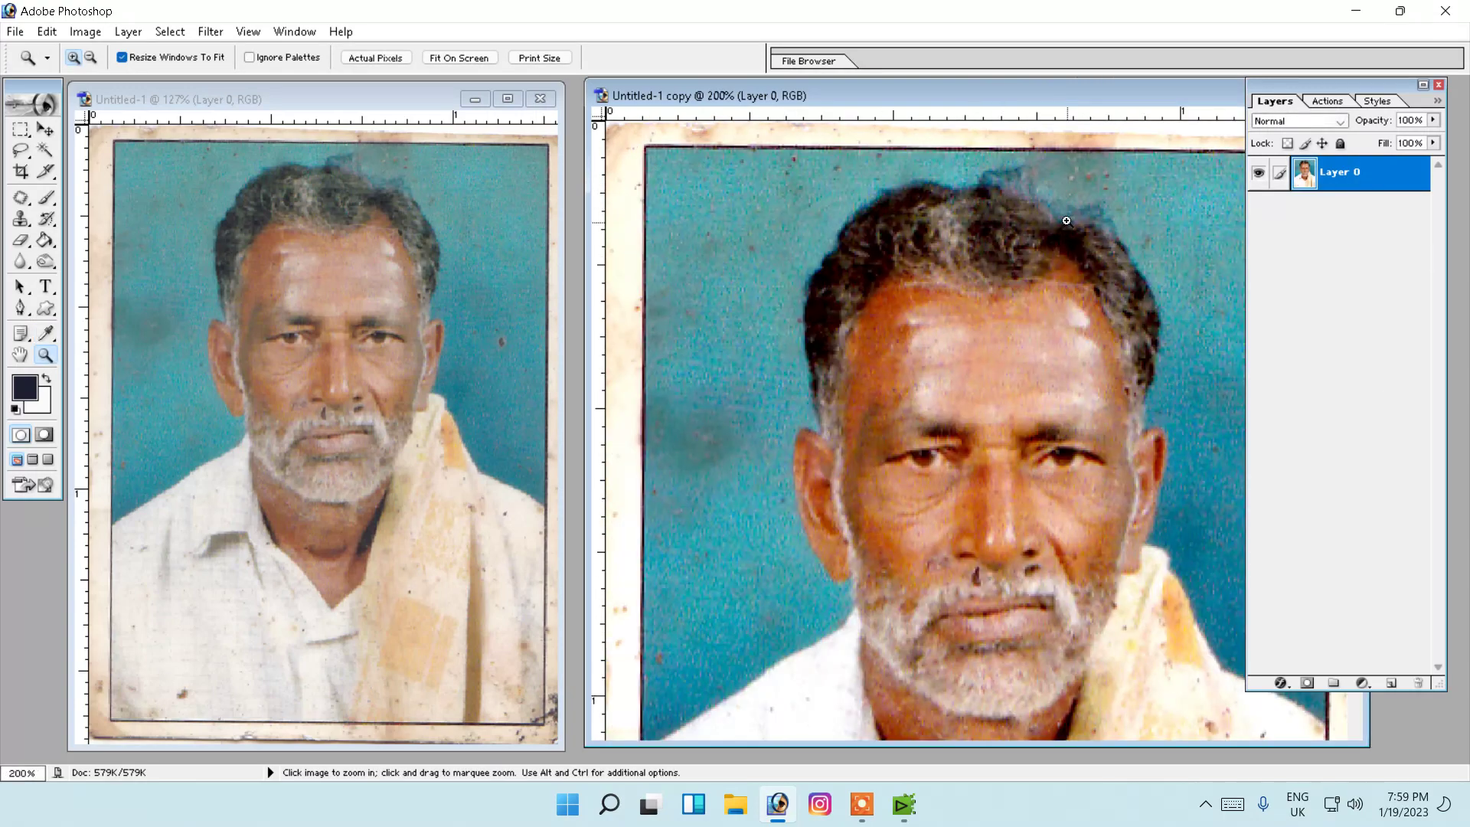
left_click(872, 307)
scroll(839, 345, "down", 2)
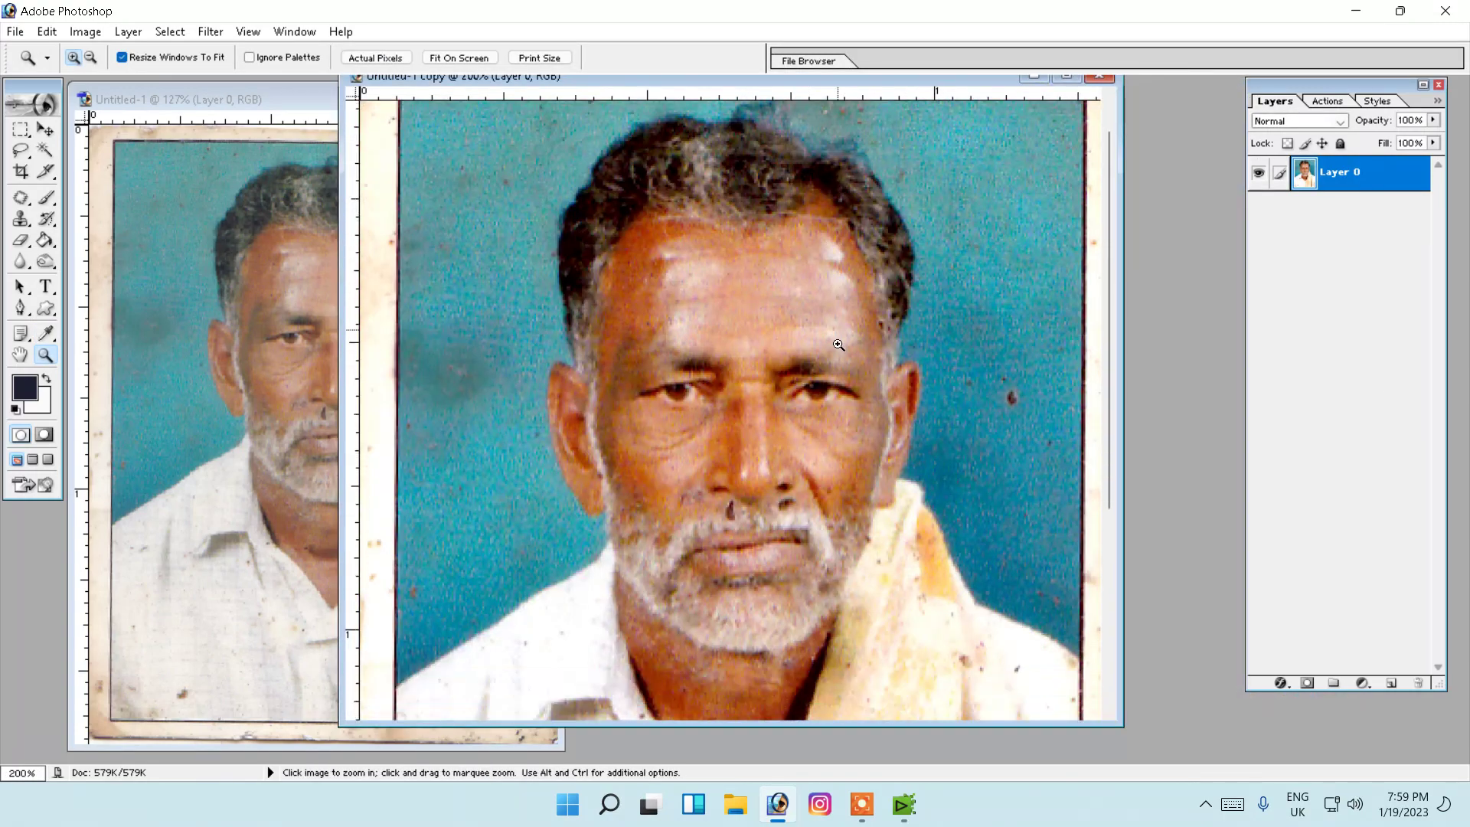
scroll(876, 347, "up", 2)
key("w")
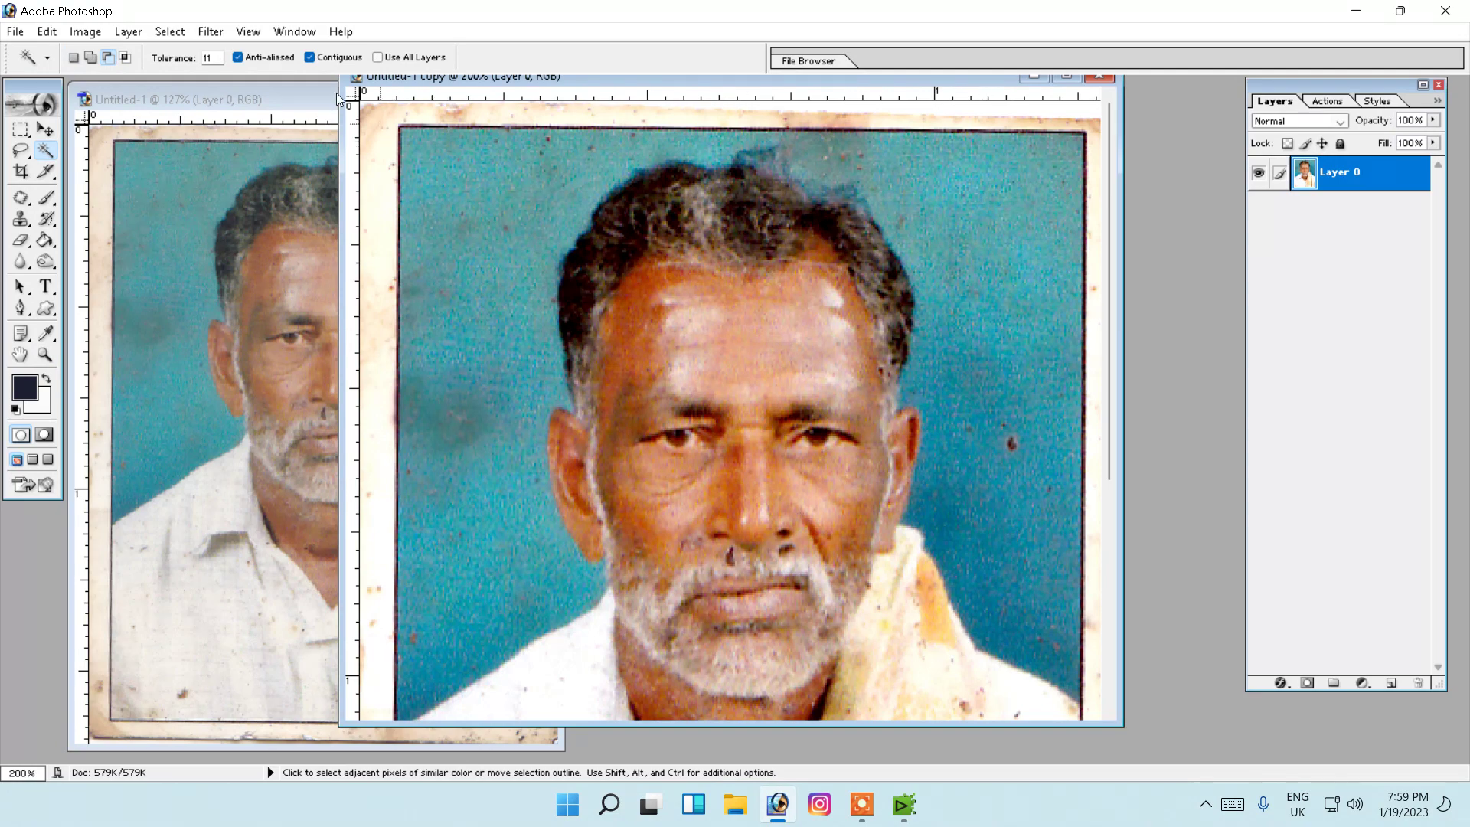
type("4")
type("4")
Select the teal background on both sides of the head and shoulders.
left_click(523, 413)
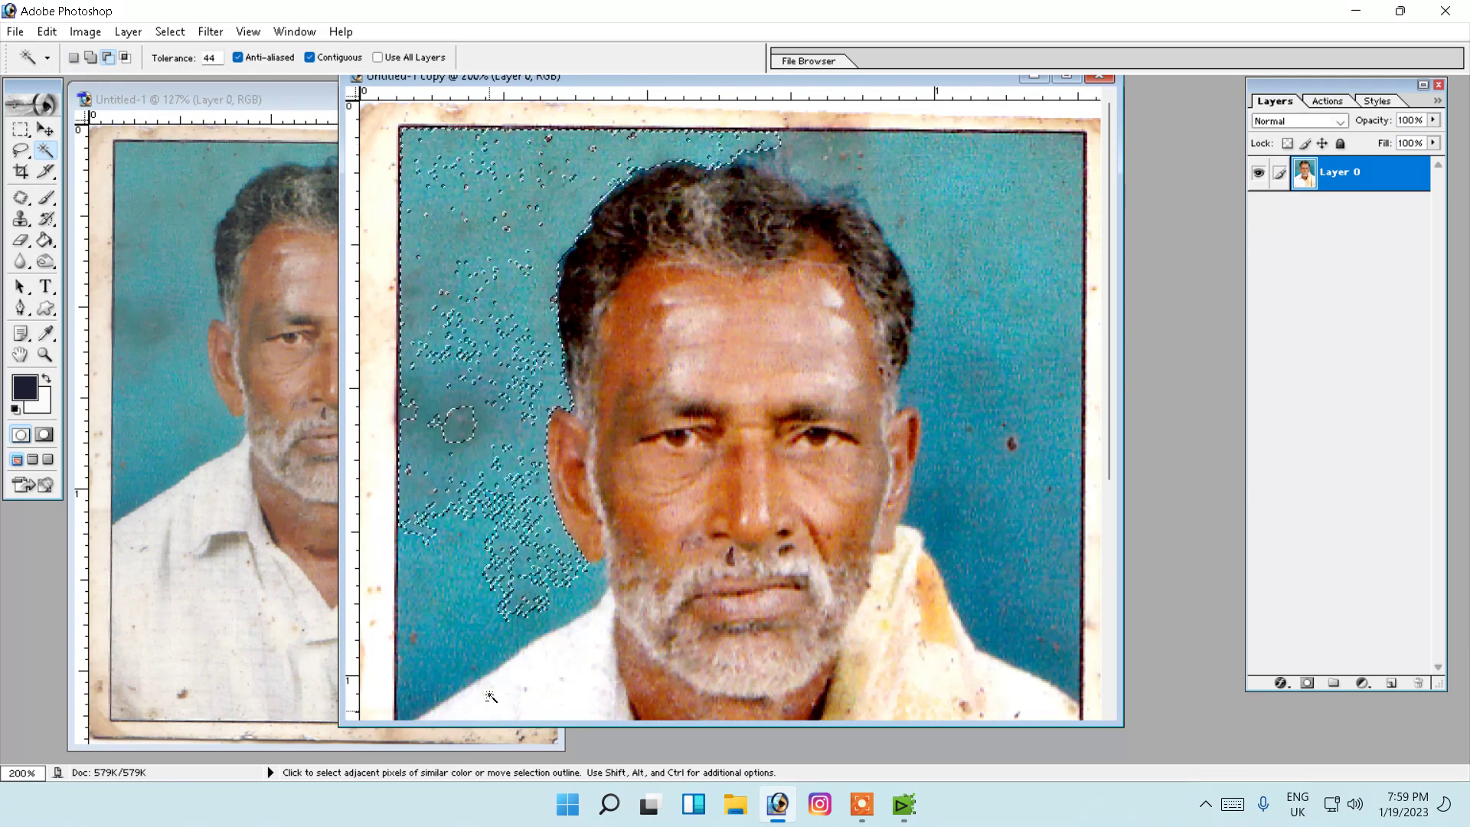
left_click(401, 586, "shift")
left_click(411, 706, "shift")
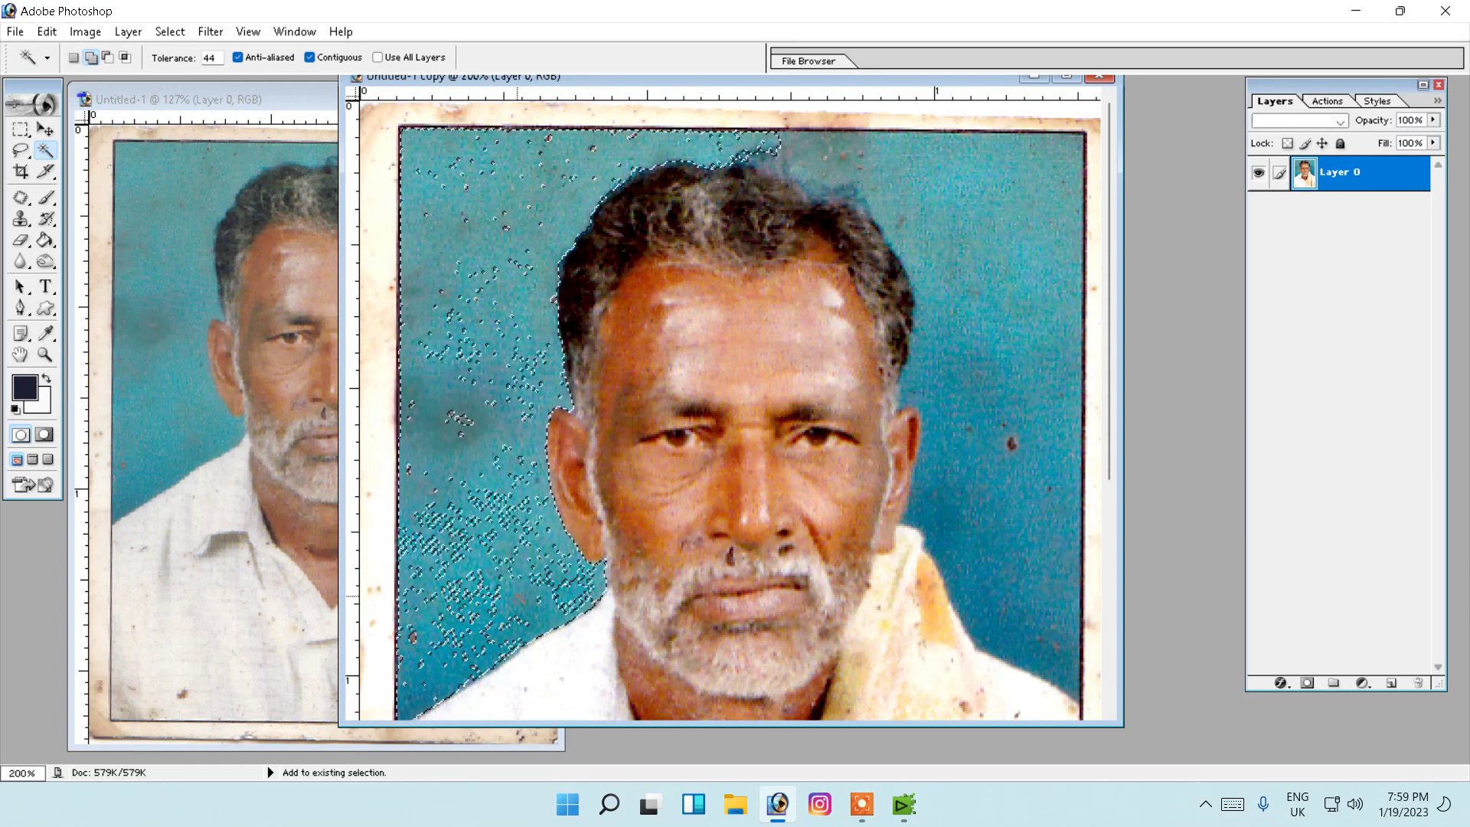
left_click(988, 230)
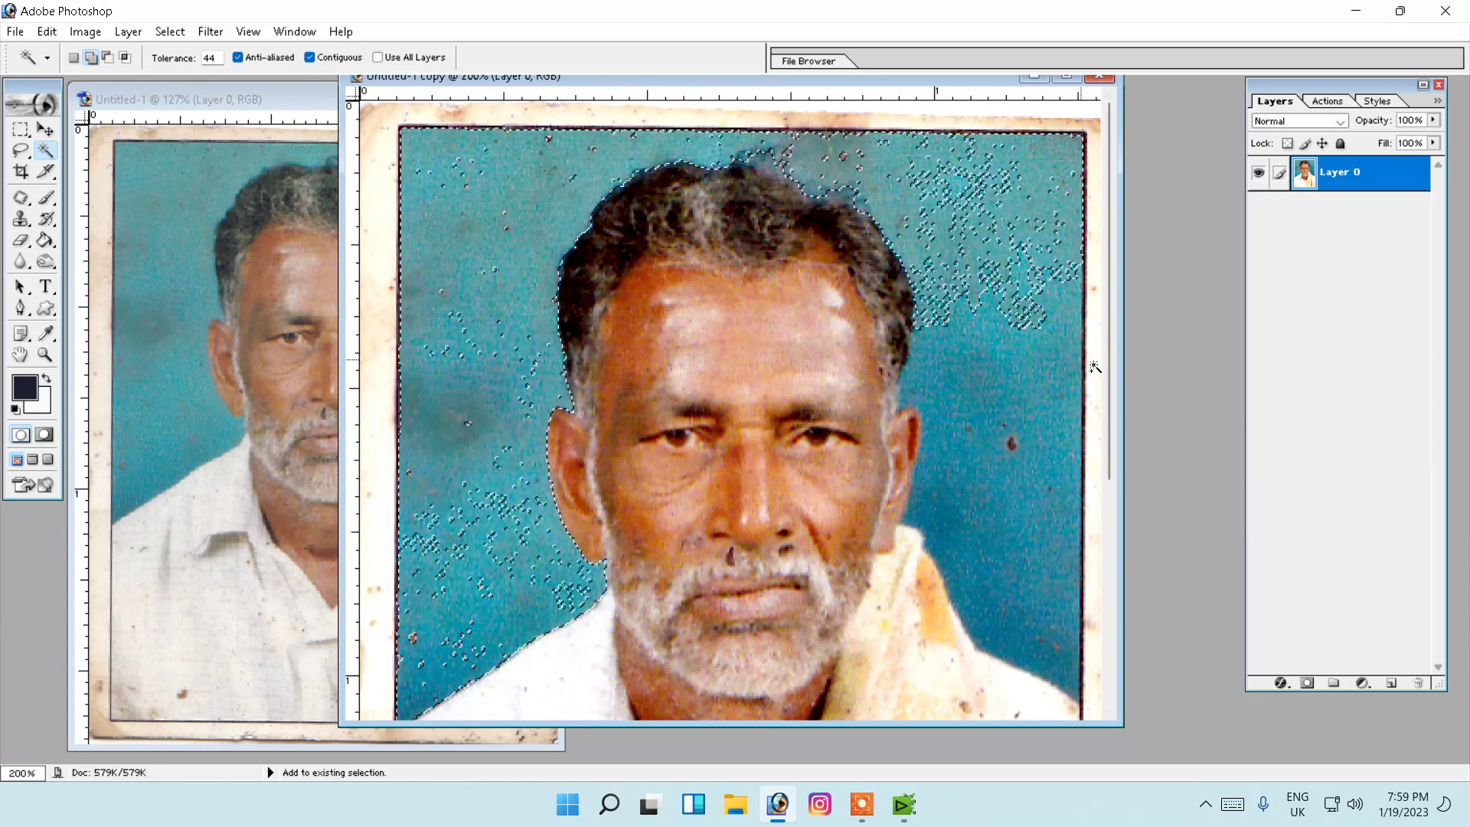
left_click(934, 380, "shift")
left_click(934, 380)
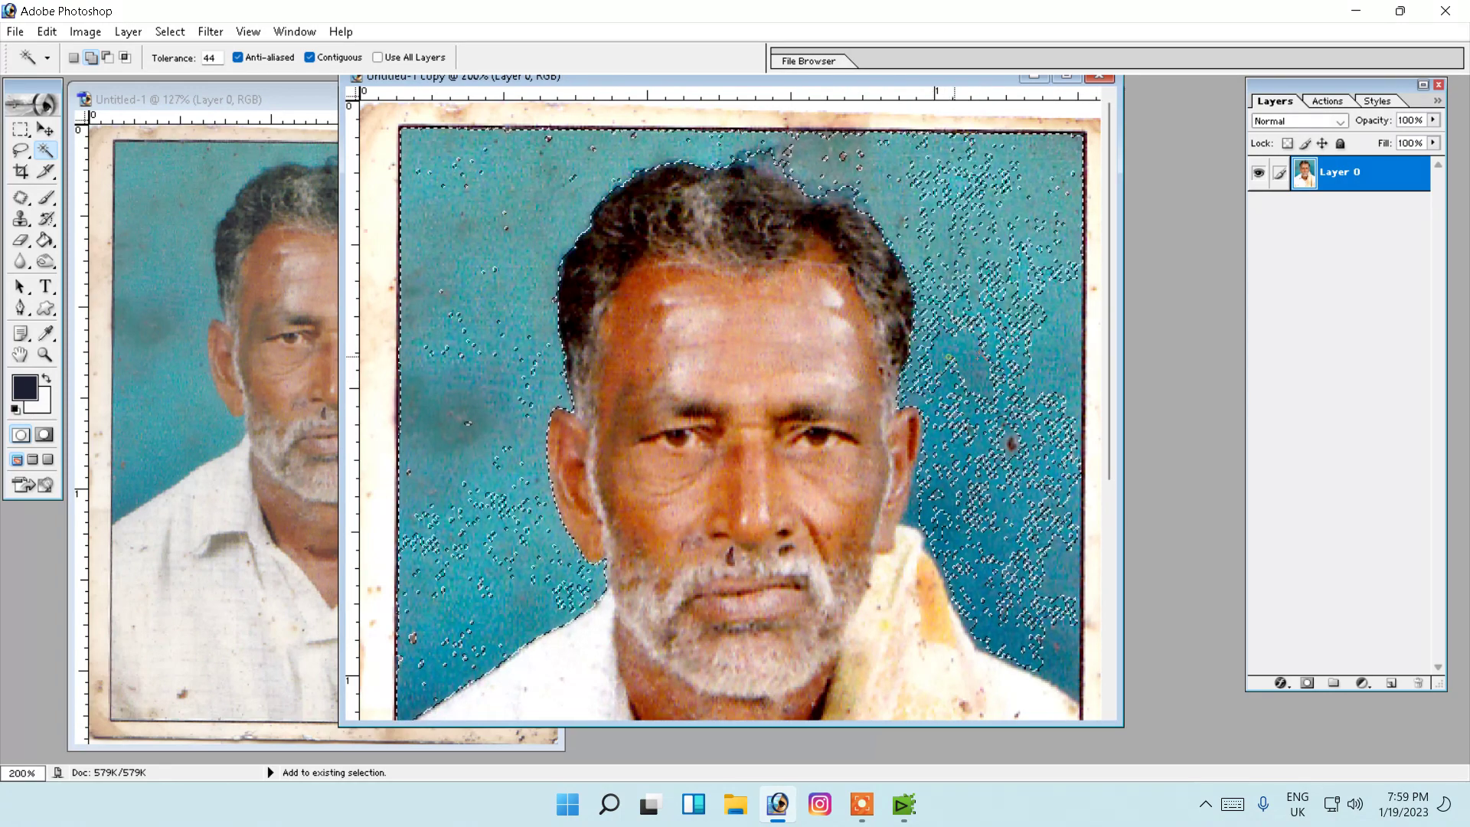
left_click(990, 269)
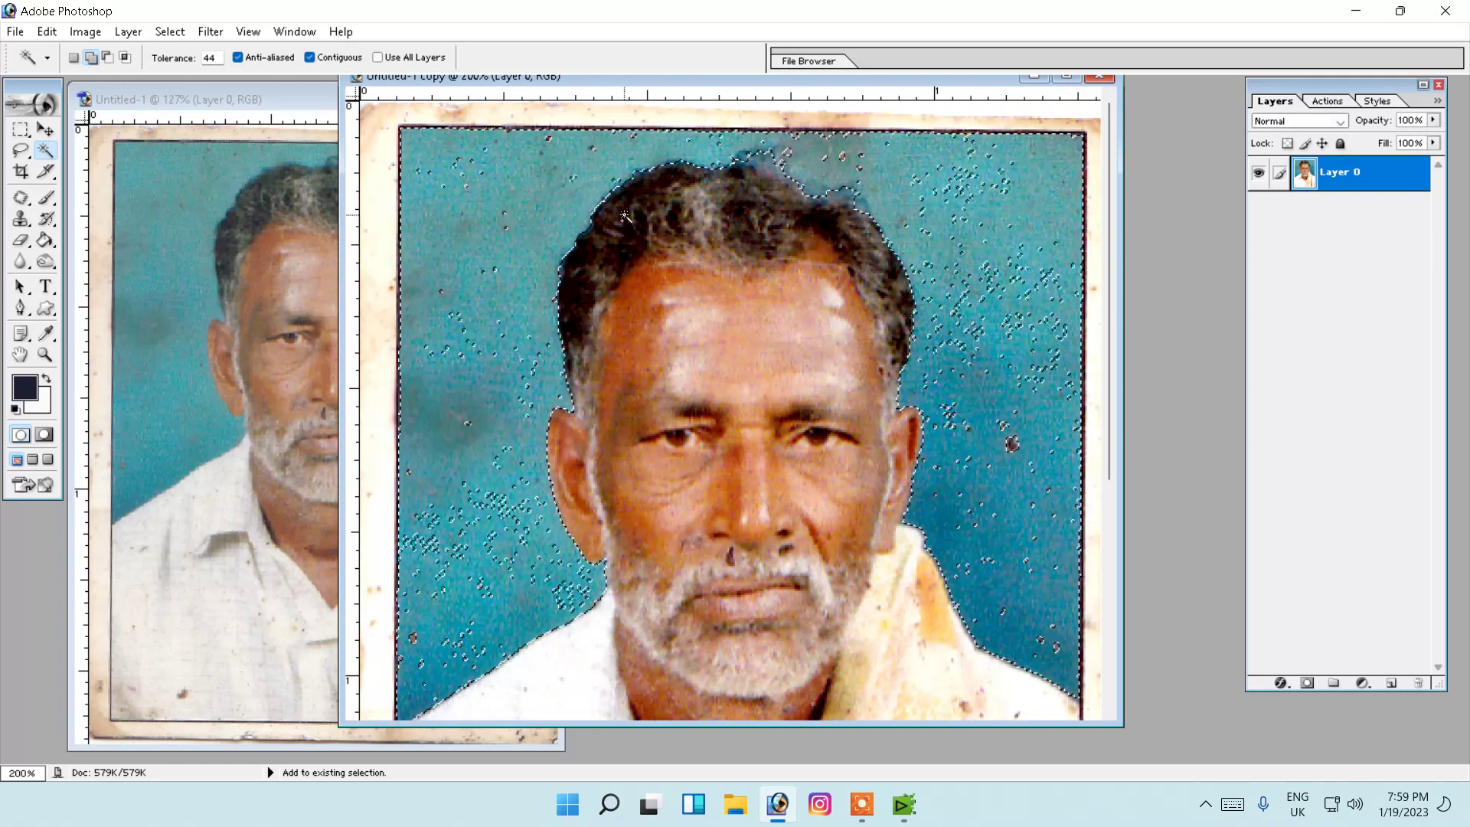
right_click(494, 193)
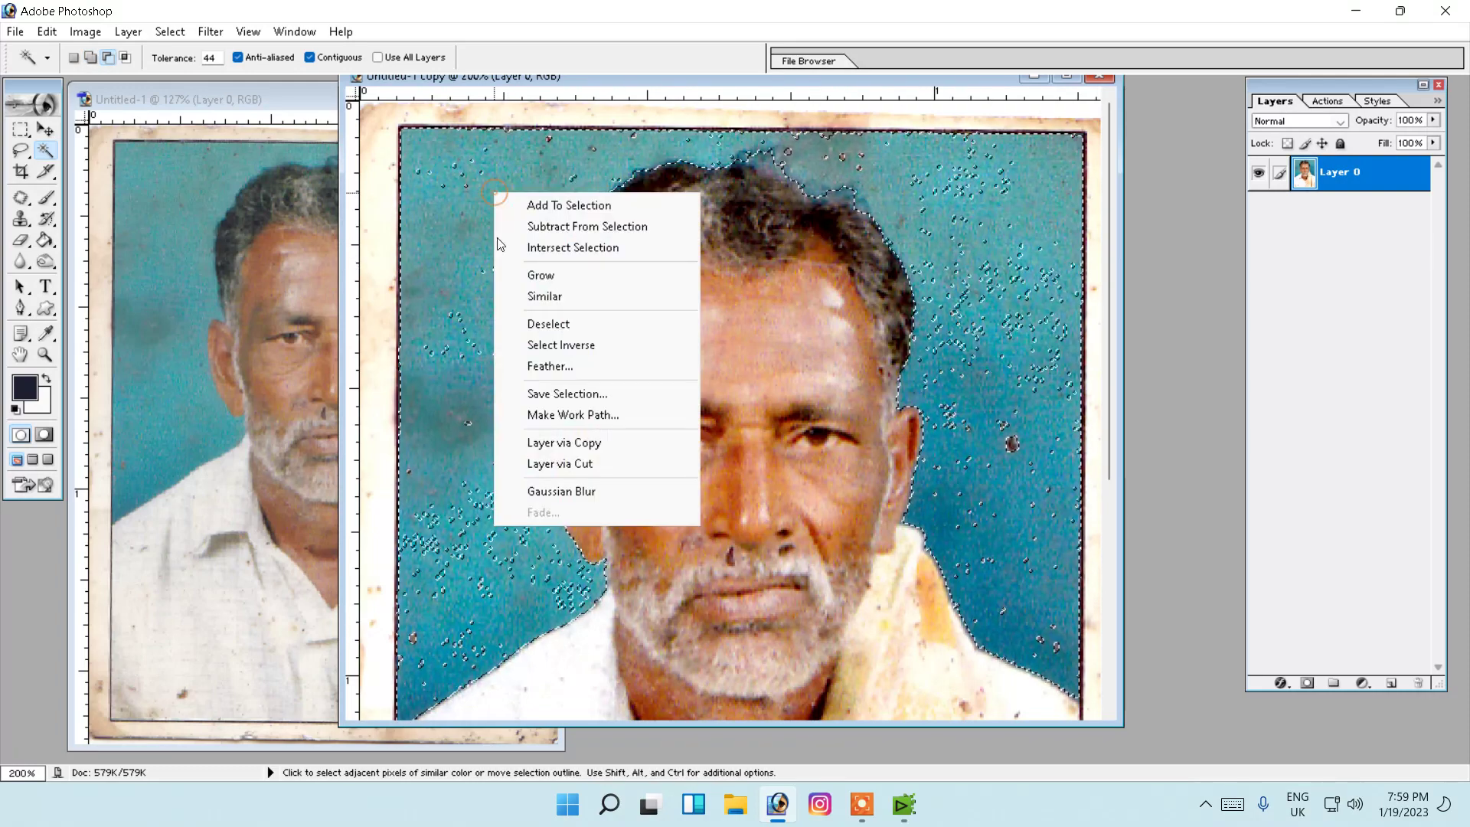
Feather the background selection by 2 pixels and sample the teal as foreground colour.
left_click(550, 366)
left_click(816, 401)
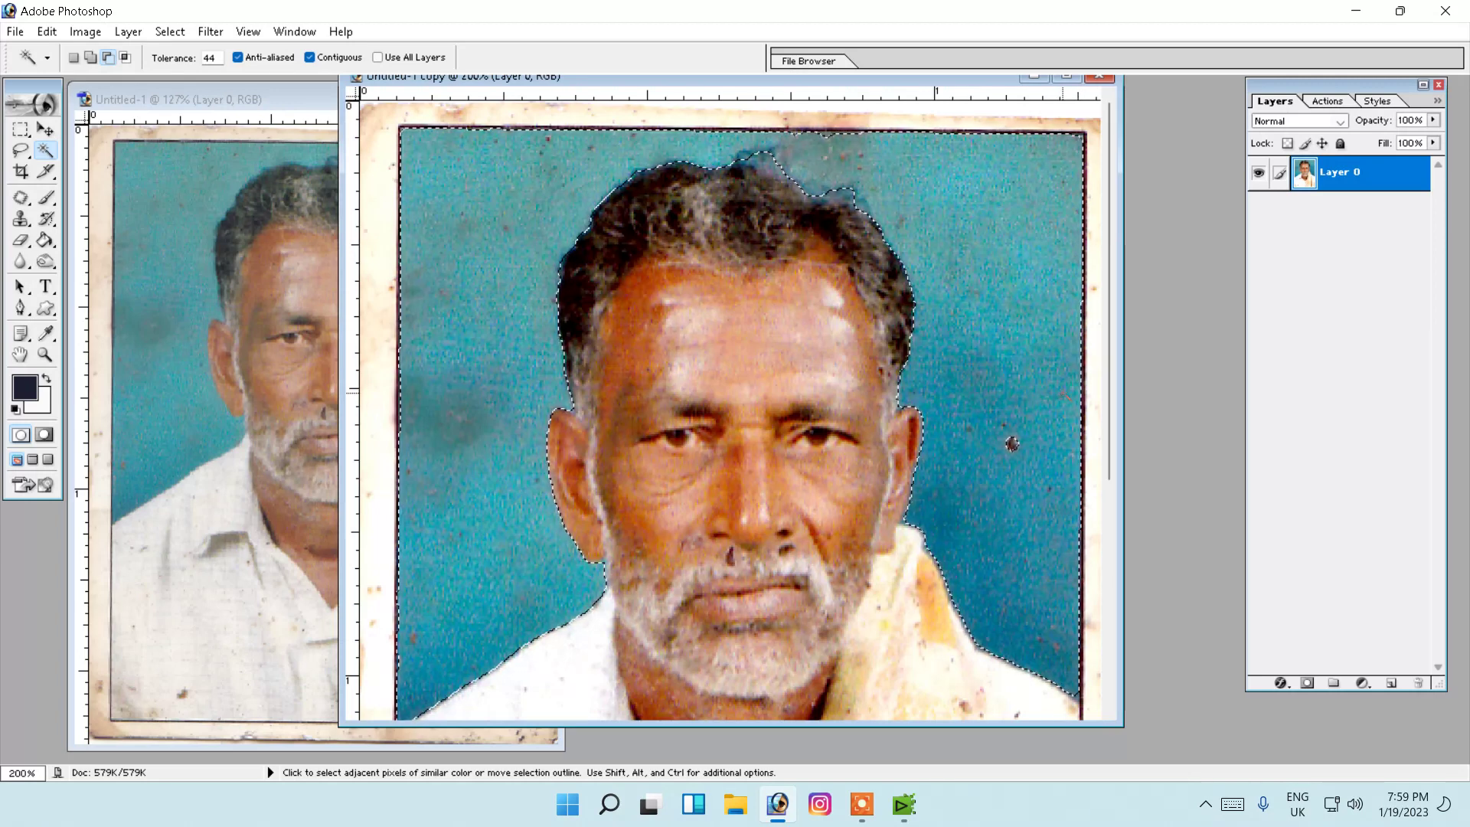
left_click(21, 150)
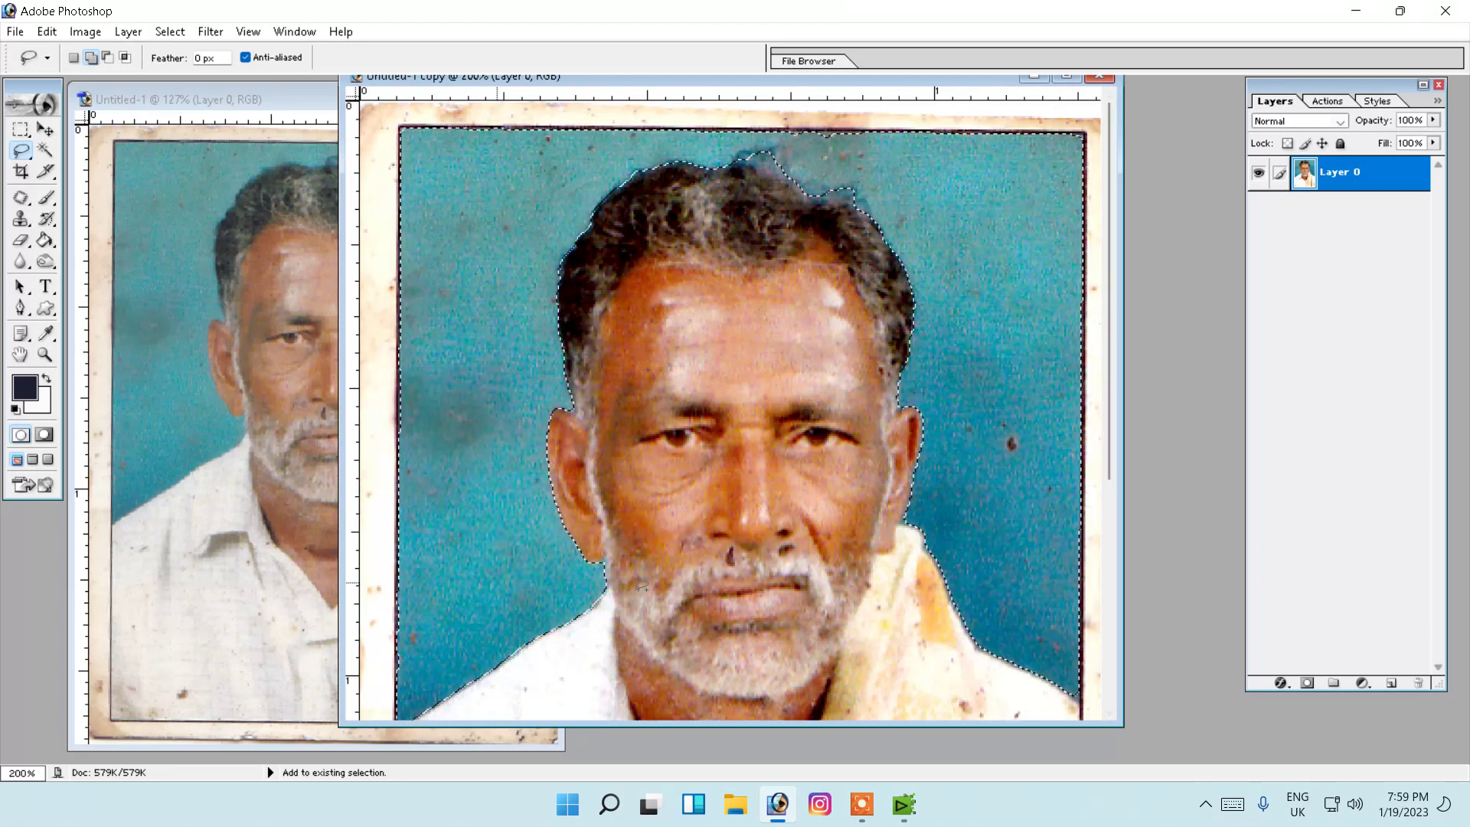
right_click(991, 237)
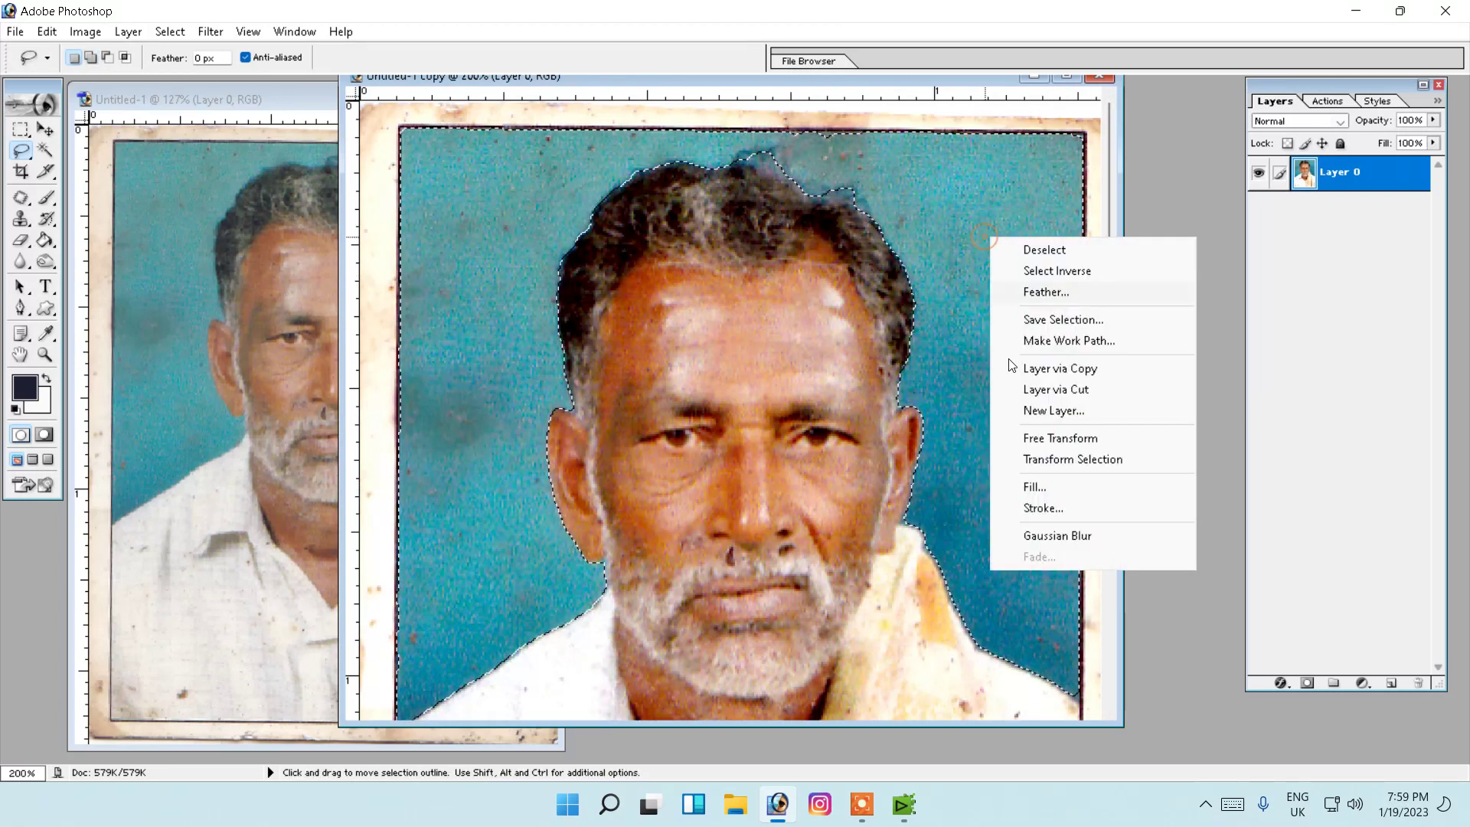
left_click(1046, 292)
left_click(804, 400)
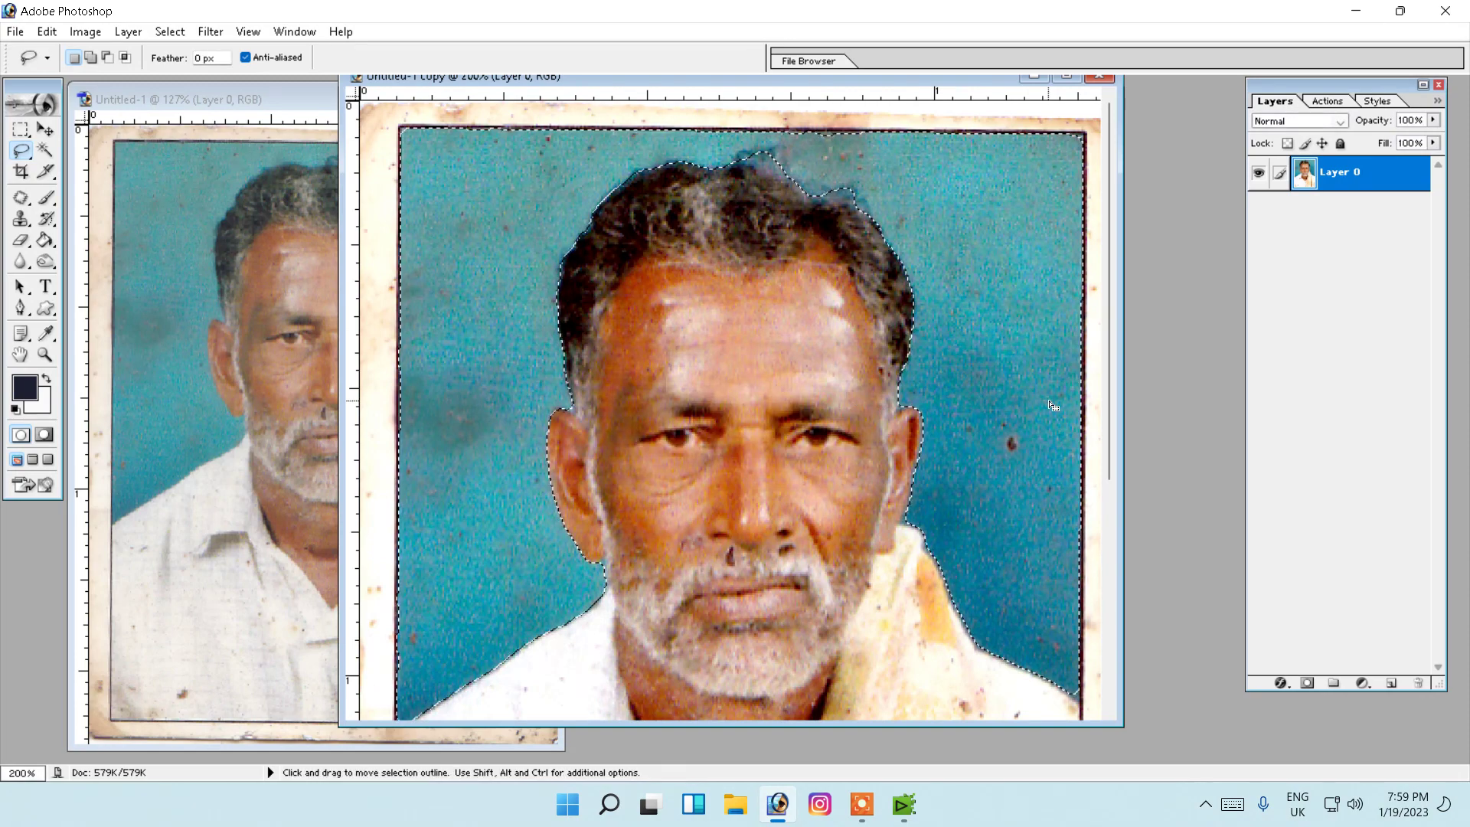
left_click(46, 333)
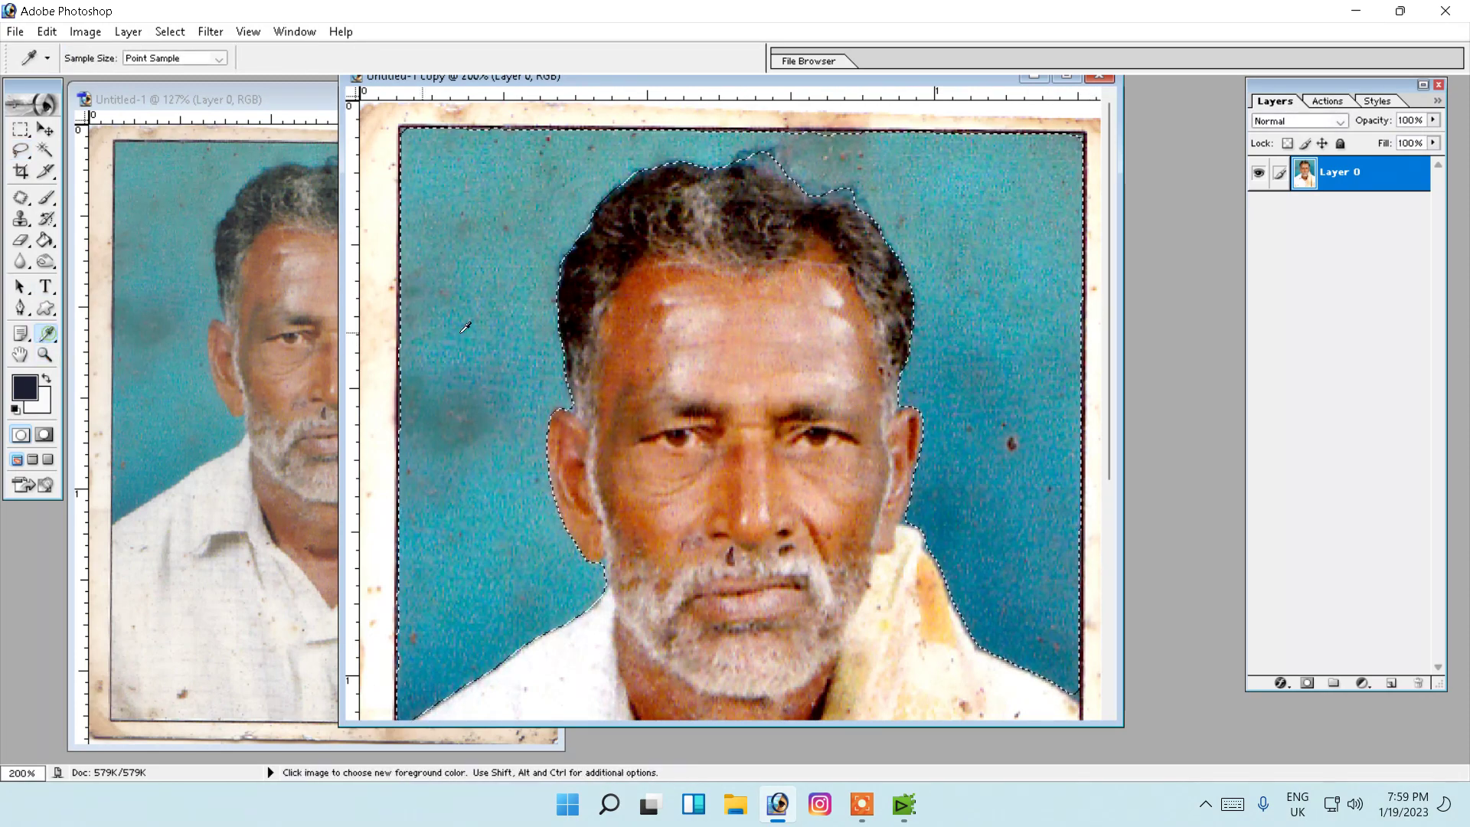
left_click(523, 328)
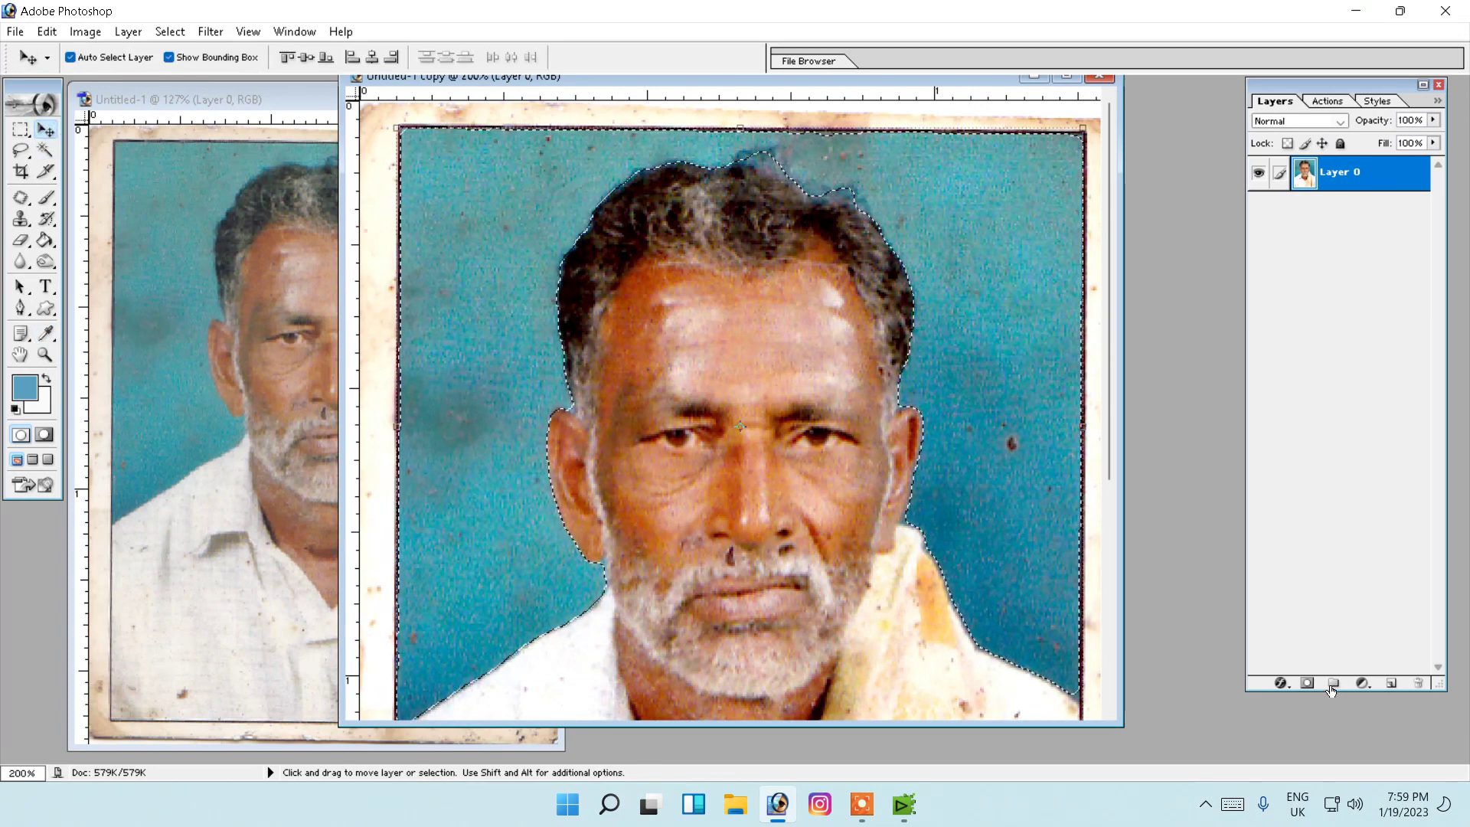
Add a teal 4398A3 Solid Color fill layer over the background, then select Layer 0.
left_click(1362, 683)
left_click(1338, 373)
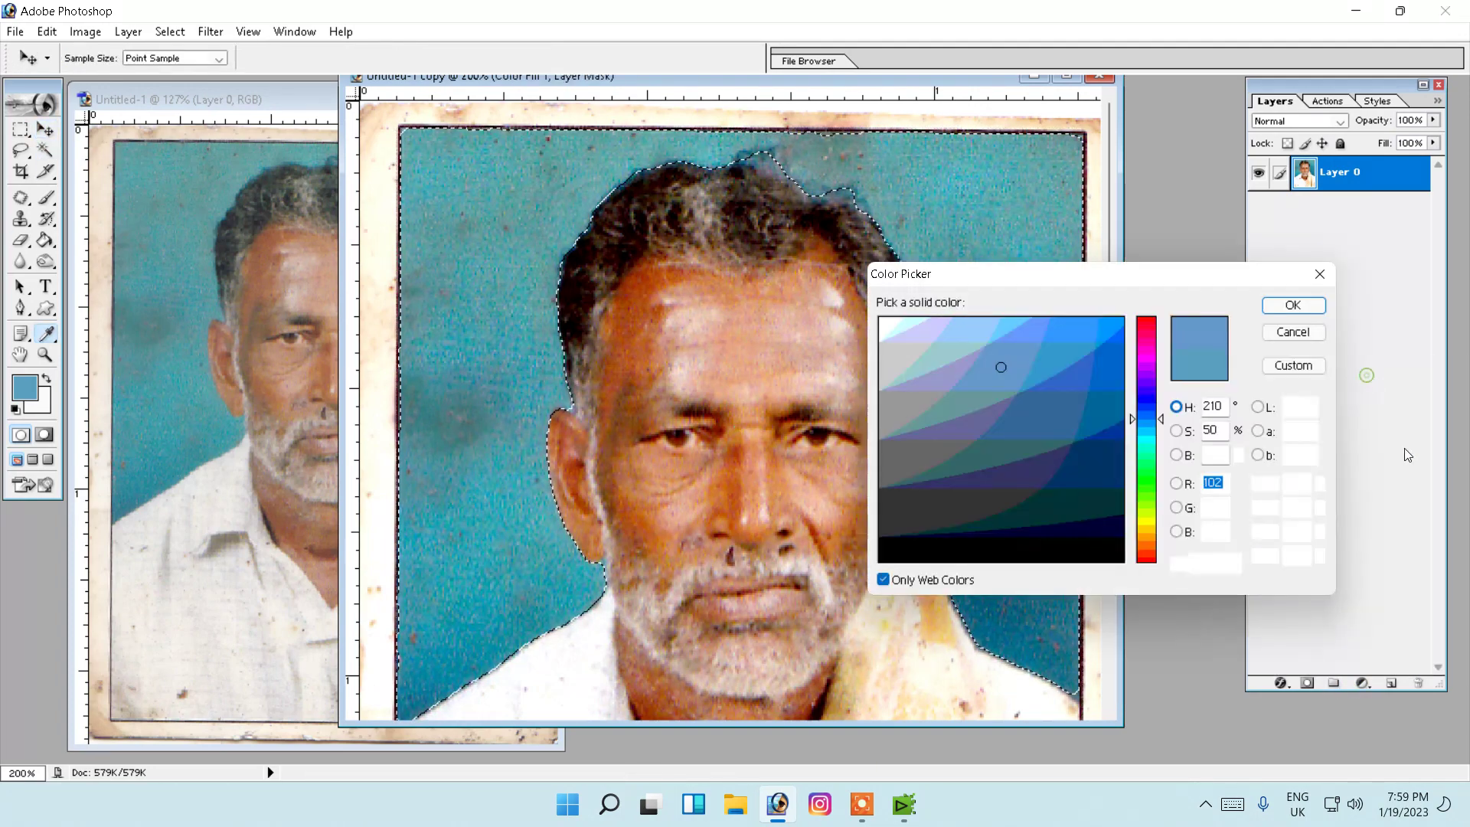
left_click(176, 404)
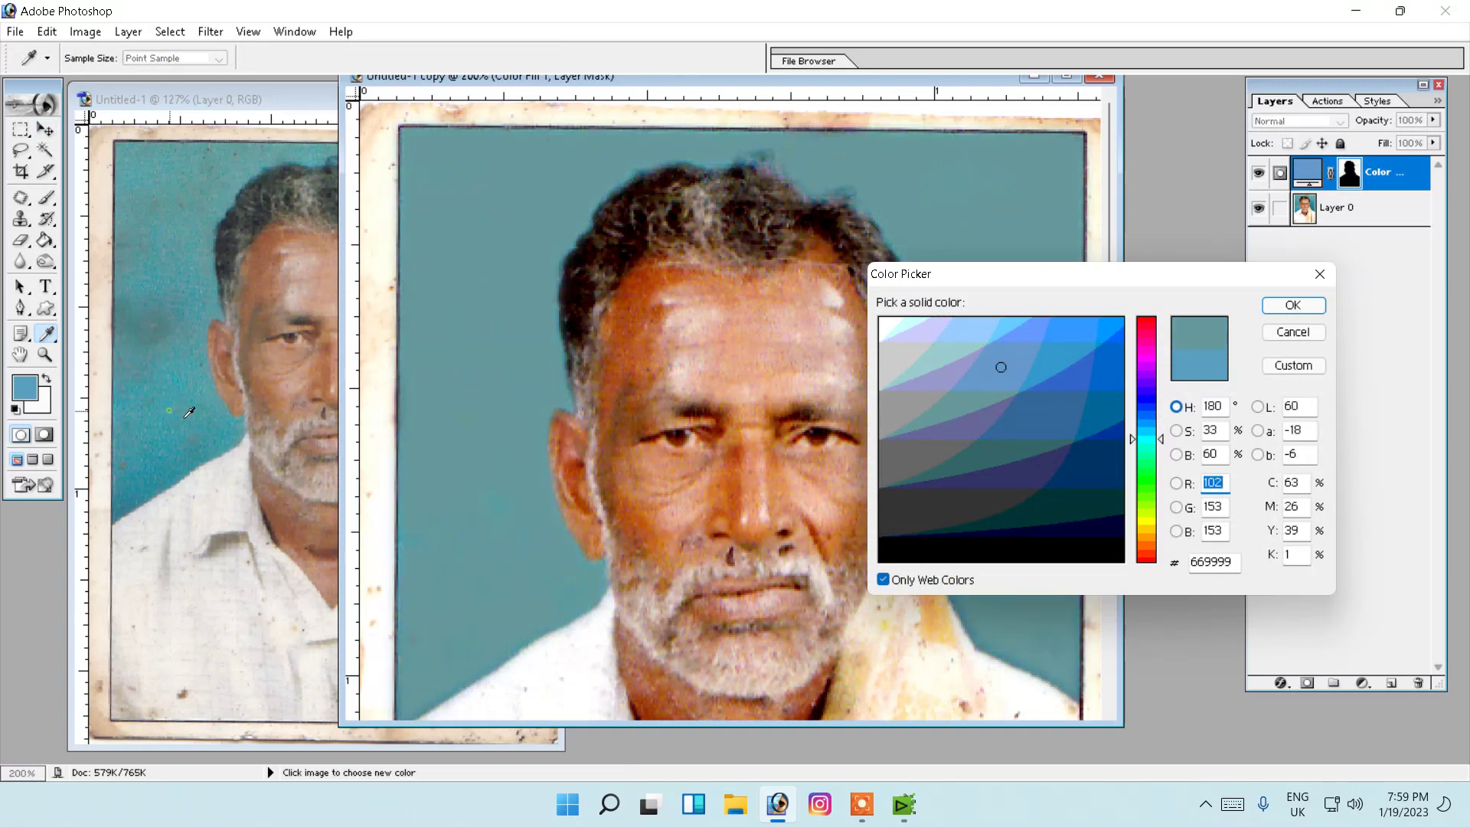
left_click(884, 580)
left_click(196, 422)
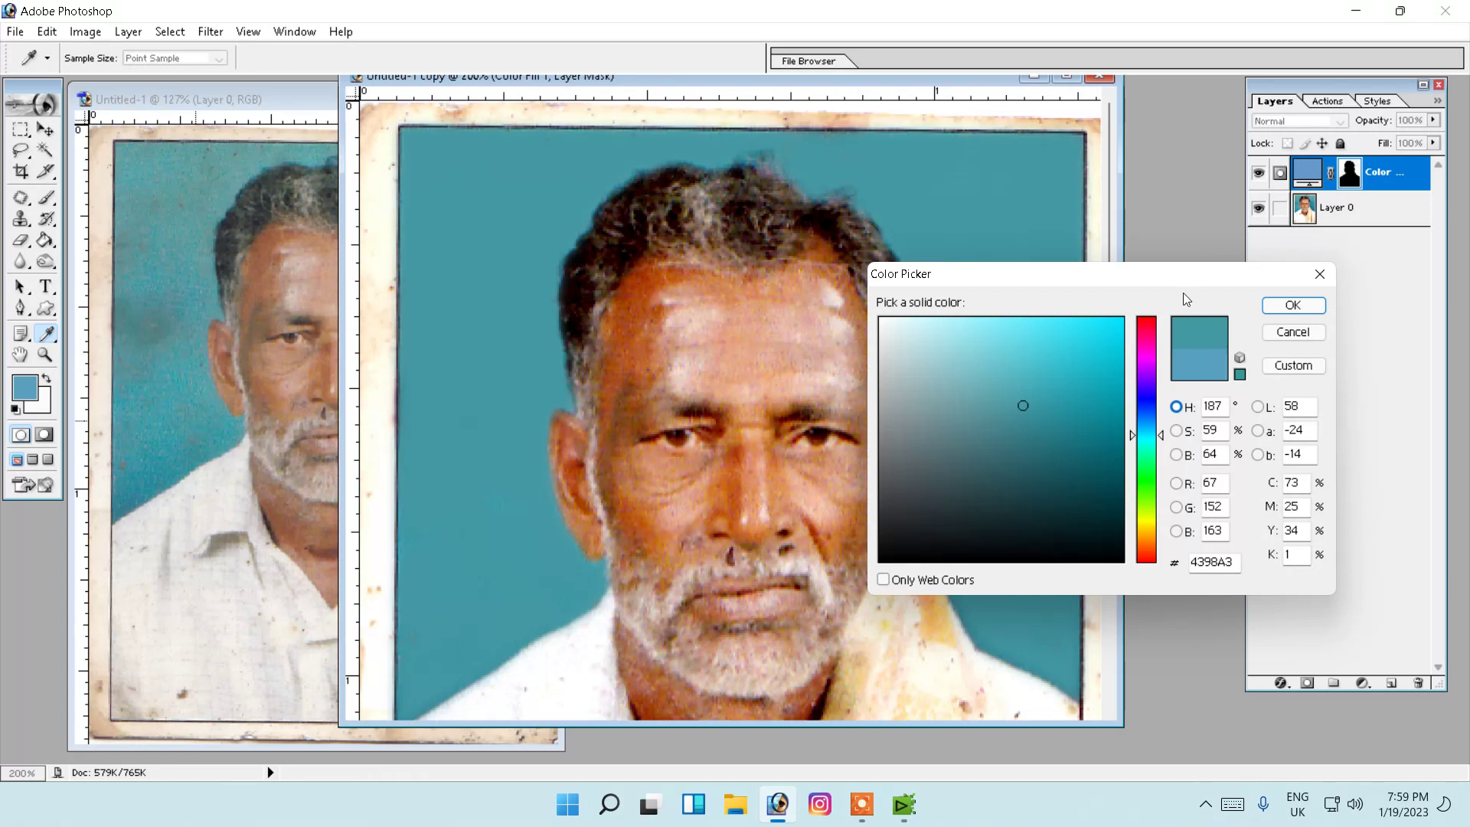
left_click(1293, 304)
key("v")
key("shift")
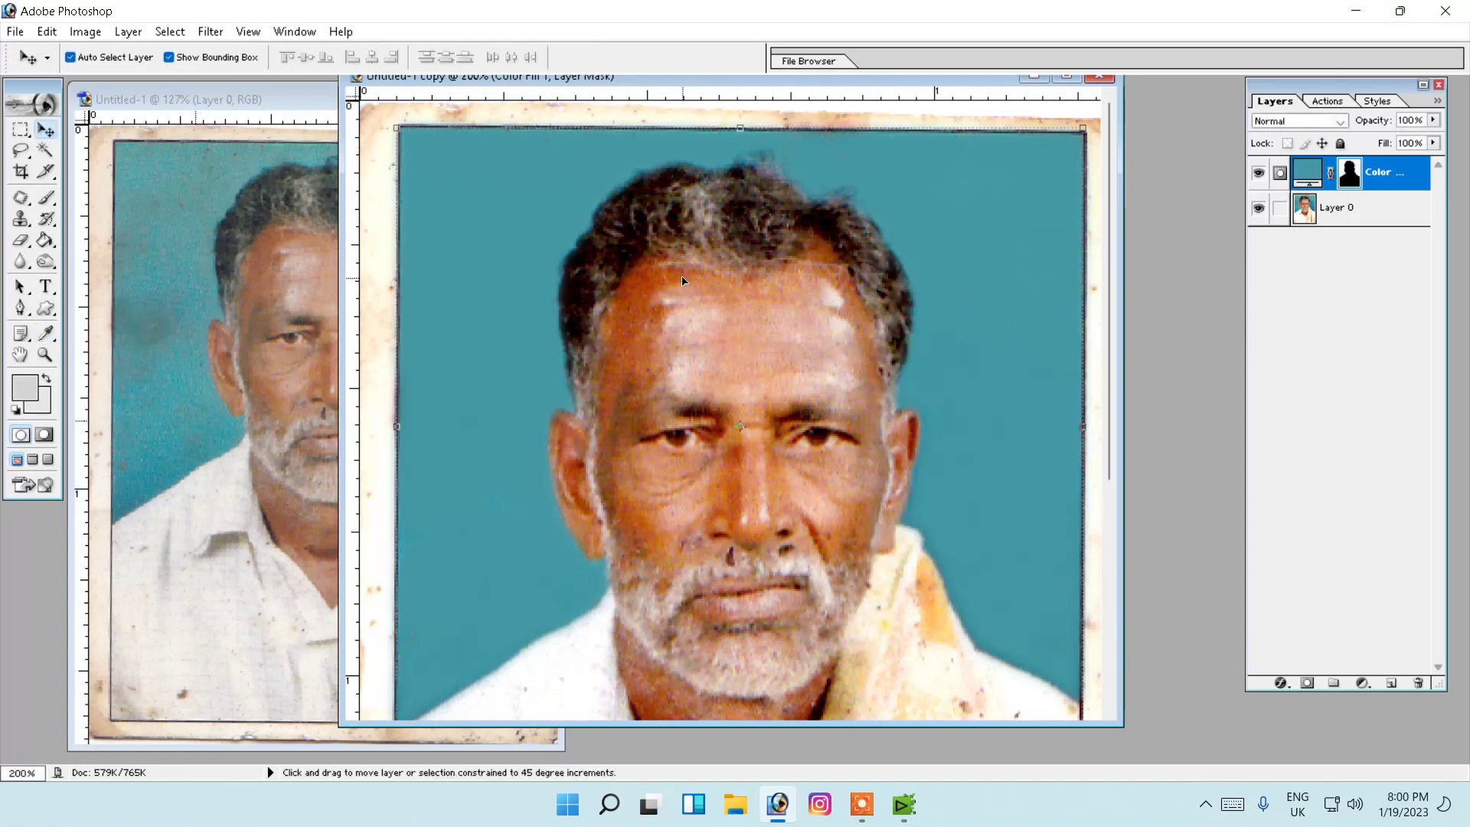
left_click(1354, 213)
Merge the visible layers and zoom in on the nose and mouth.
left_click(128, 31)
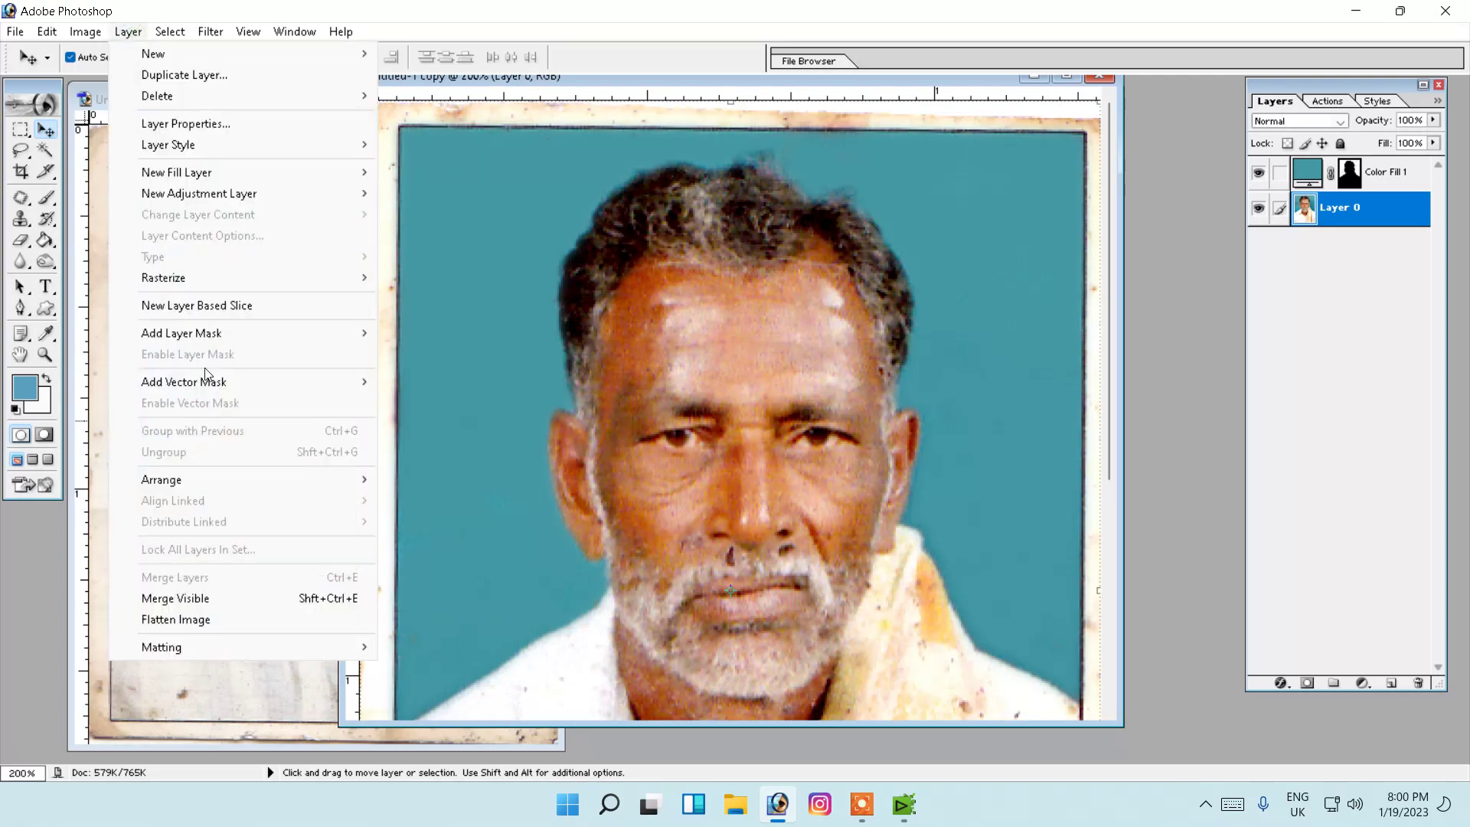
left_click(210, 598)
key("z")
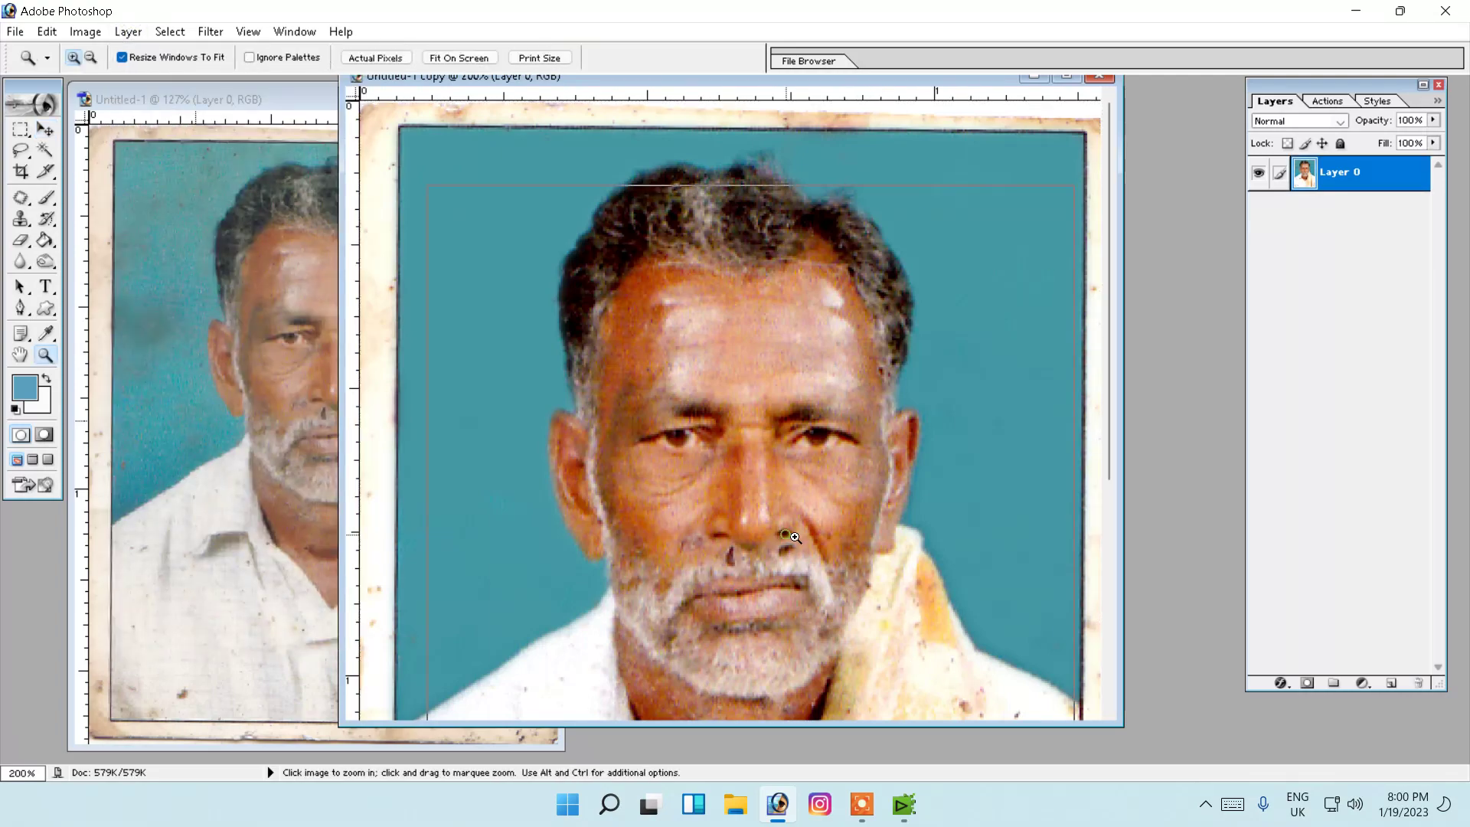
left_click(1014, 396)
left_click(1014, 396)
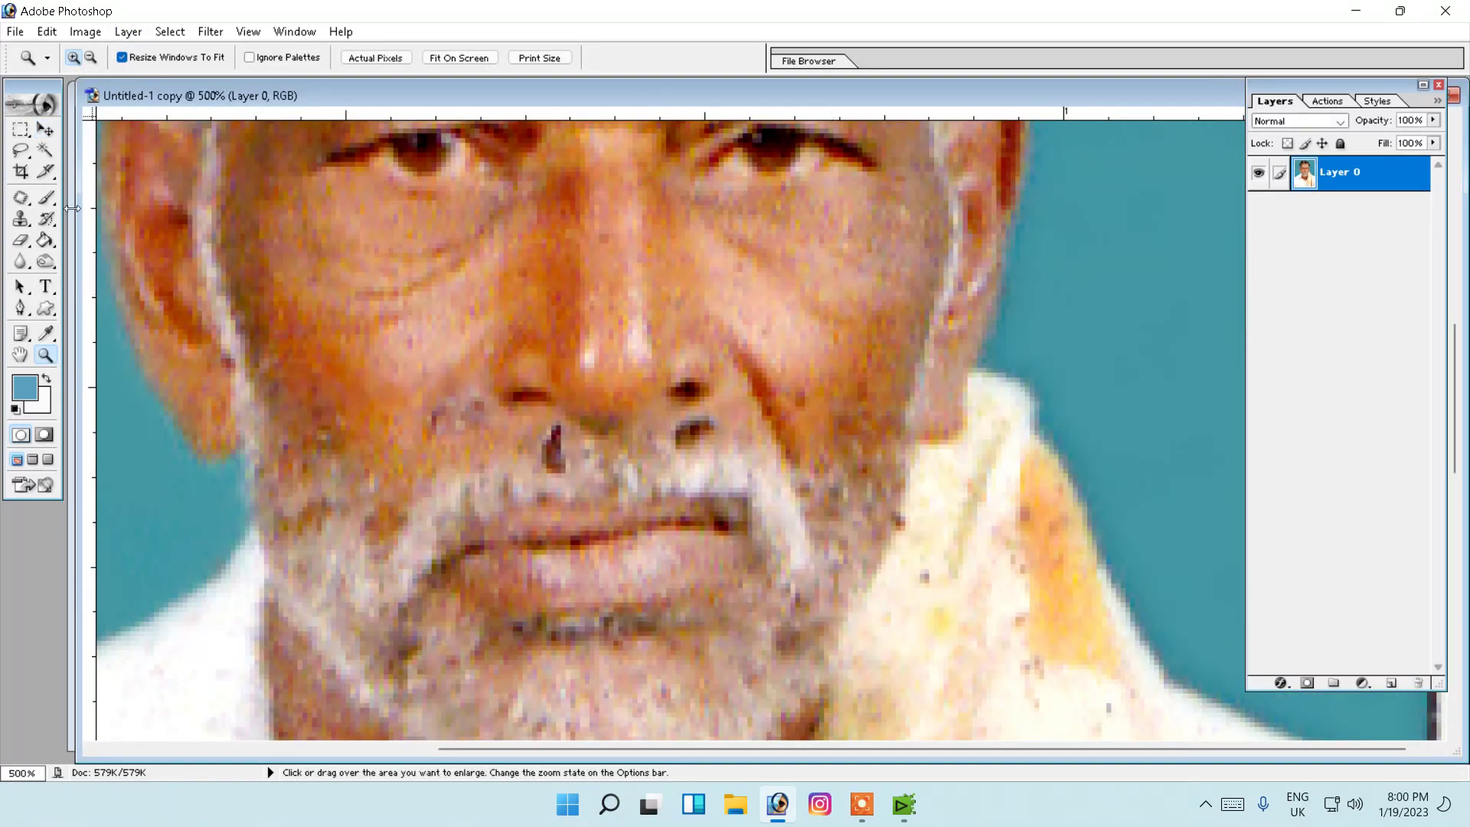
Patch away the dark spots beside and below the nose, then fit the view.
left_click(21, 198)
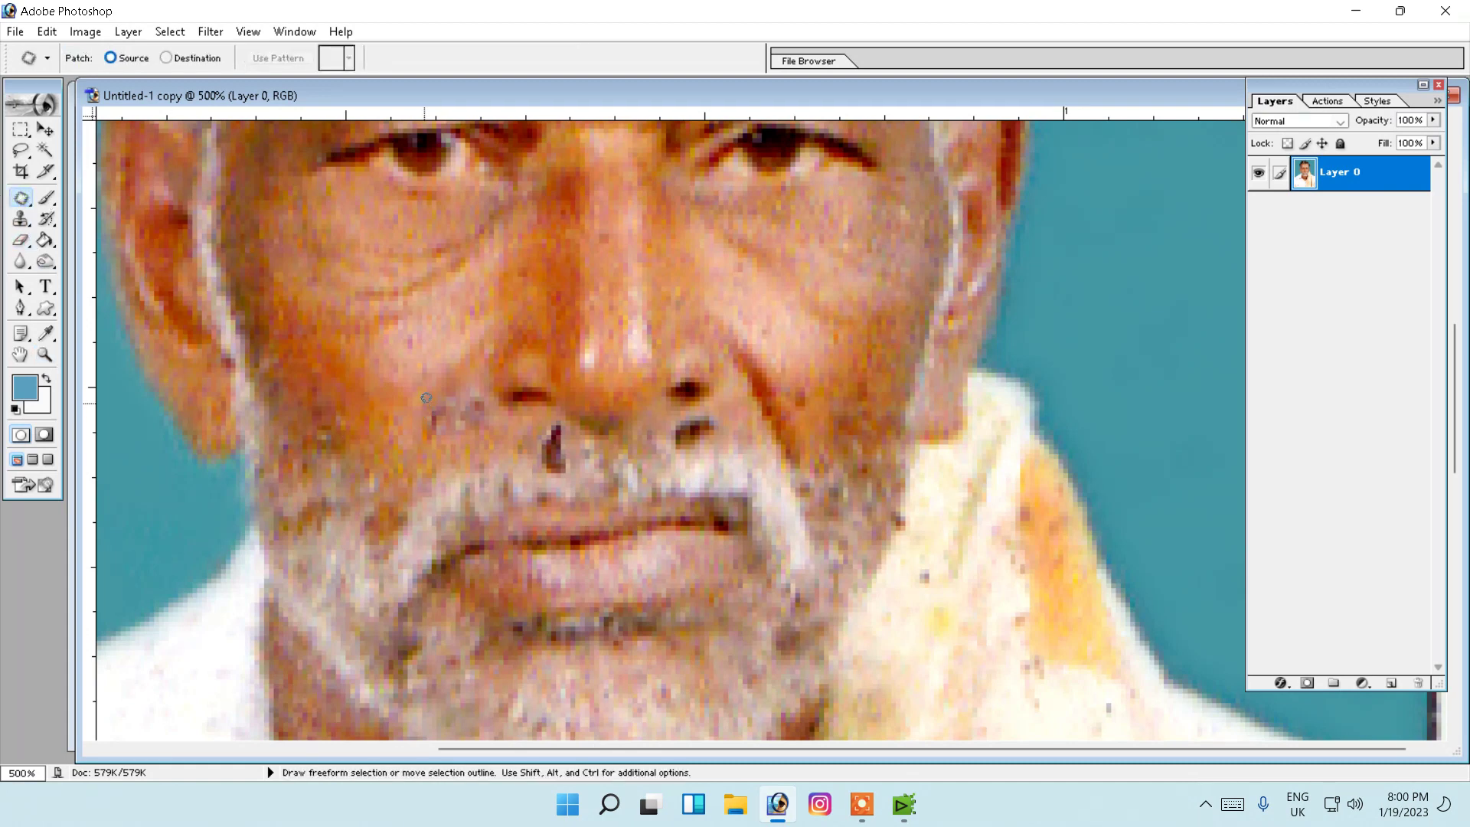
left_click_drag(495, 392, 423, 440)
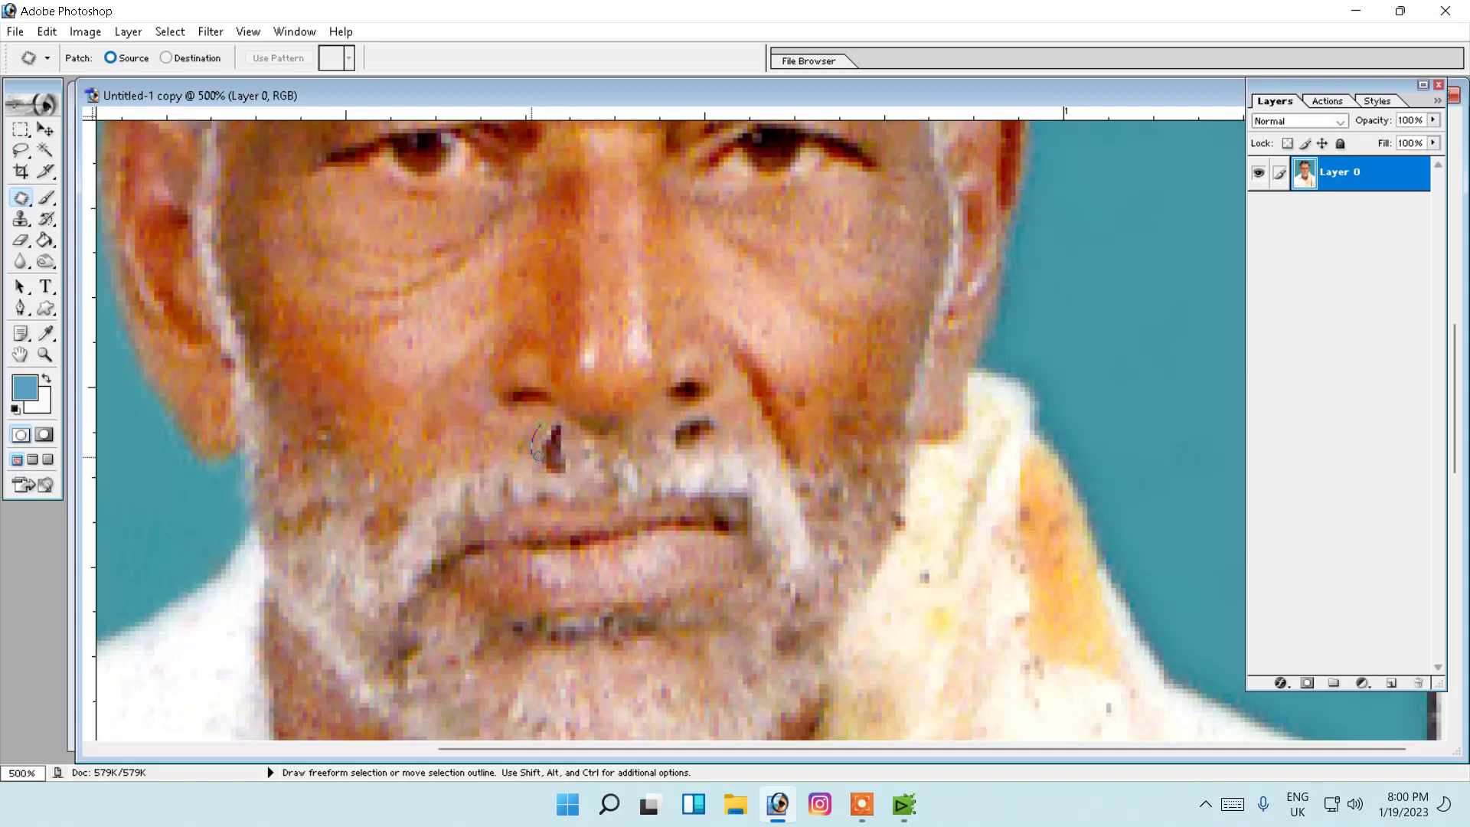
left_click_drag(542, 412, 543, 413)
left_click_drag(552, 456, 590, 459)
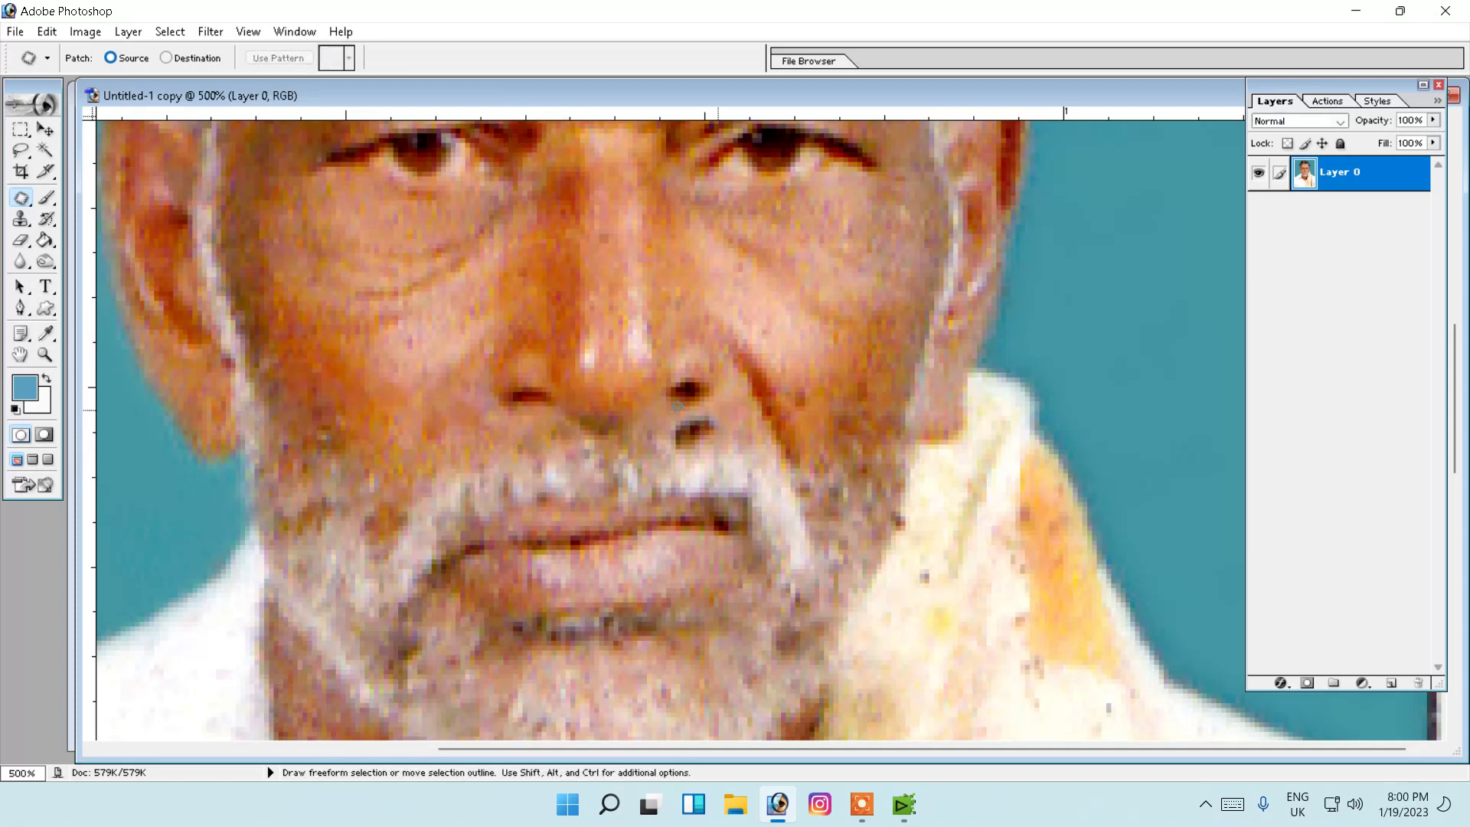
mouse_move(688, 426)
left_mouse_down()
mouse_move(715, 416)
mouse_move(666, 430)
mouse_move(734, 452)
left_mouse_up()
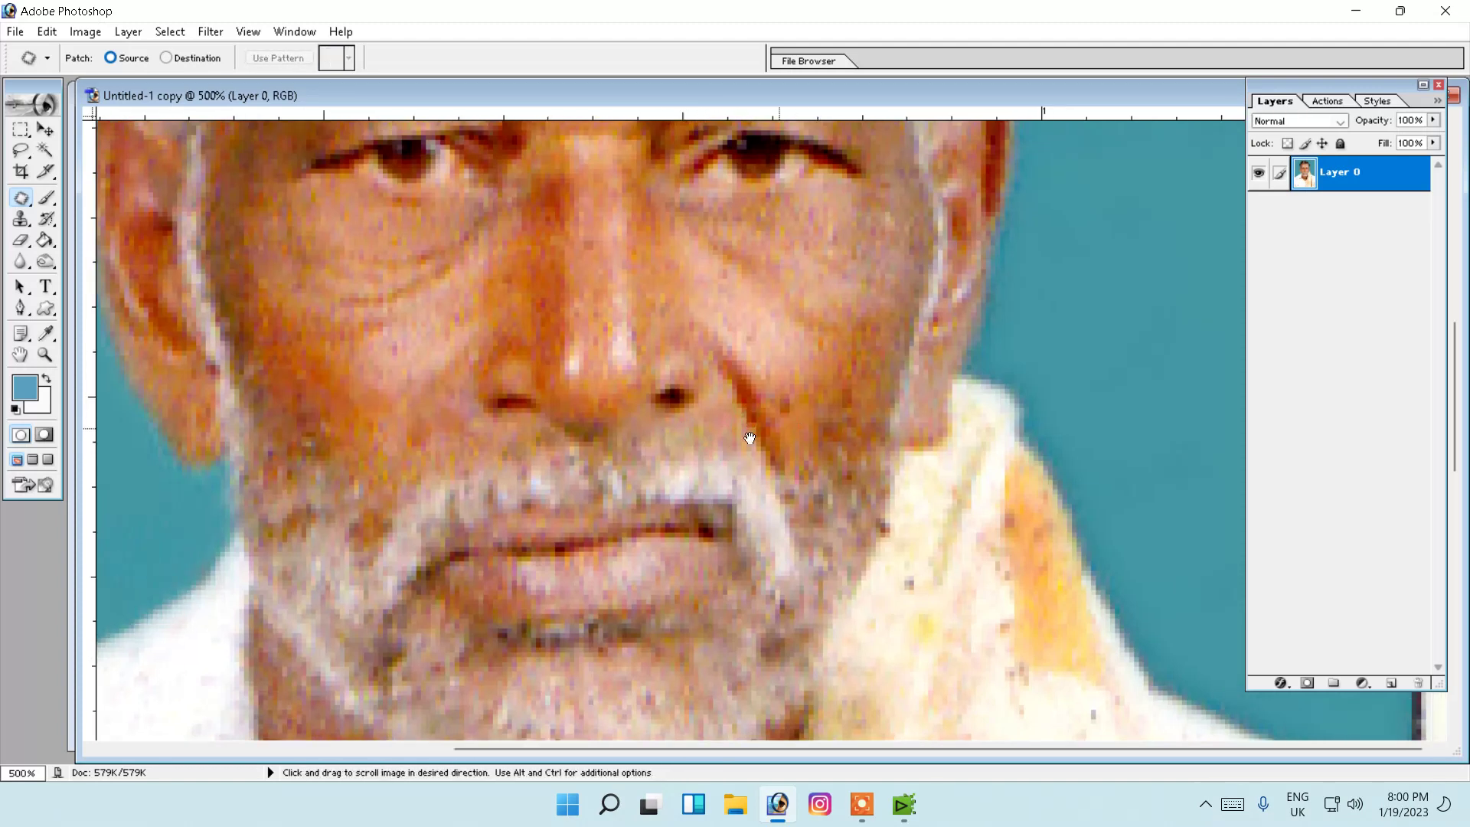
scroll(766, 429, "down", 2)
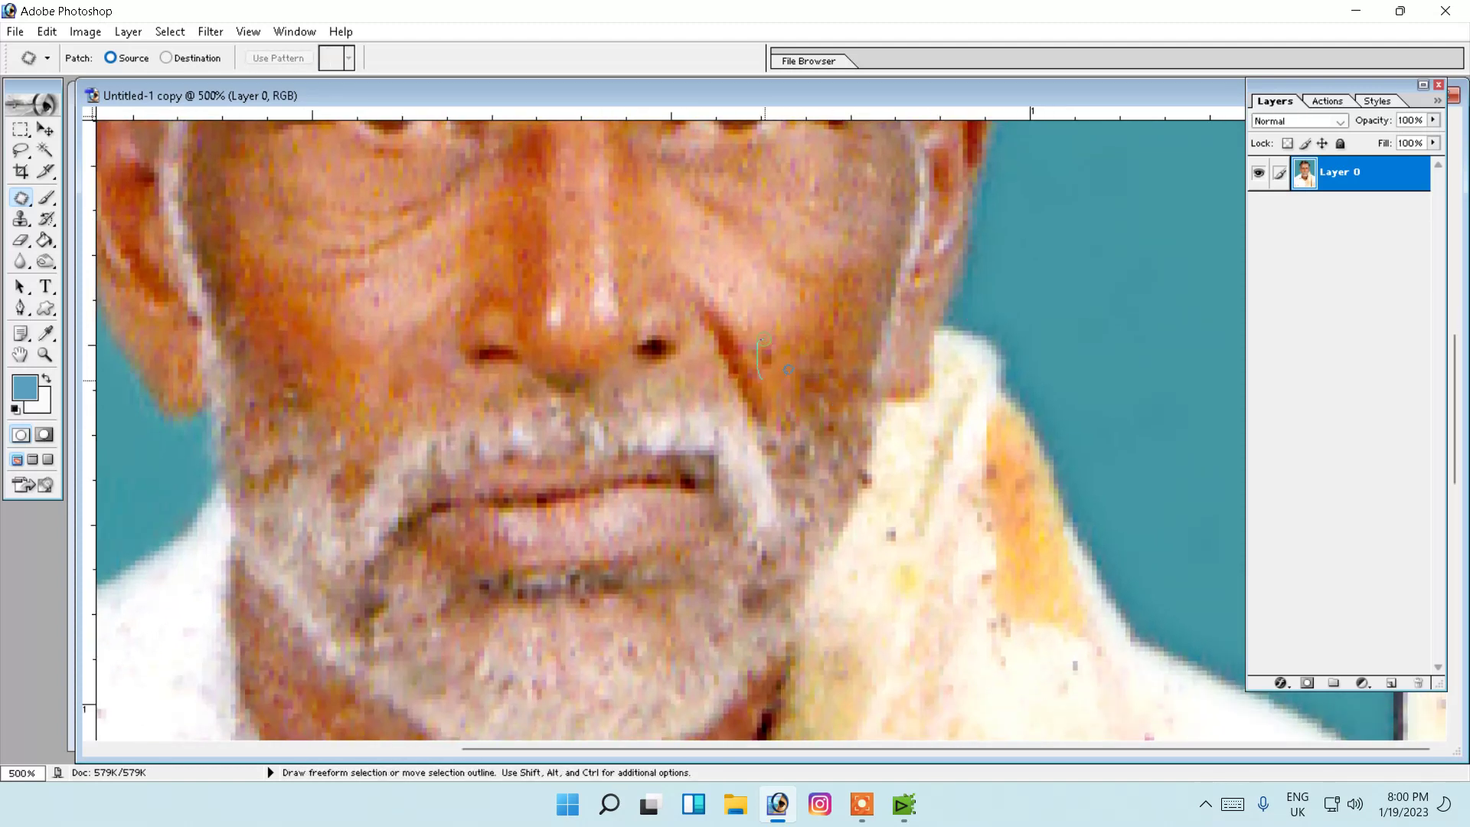
left_click_drag(789, 370, 765, 336)
key("z")
key("ctrl+minus")
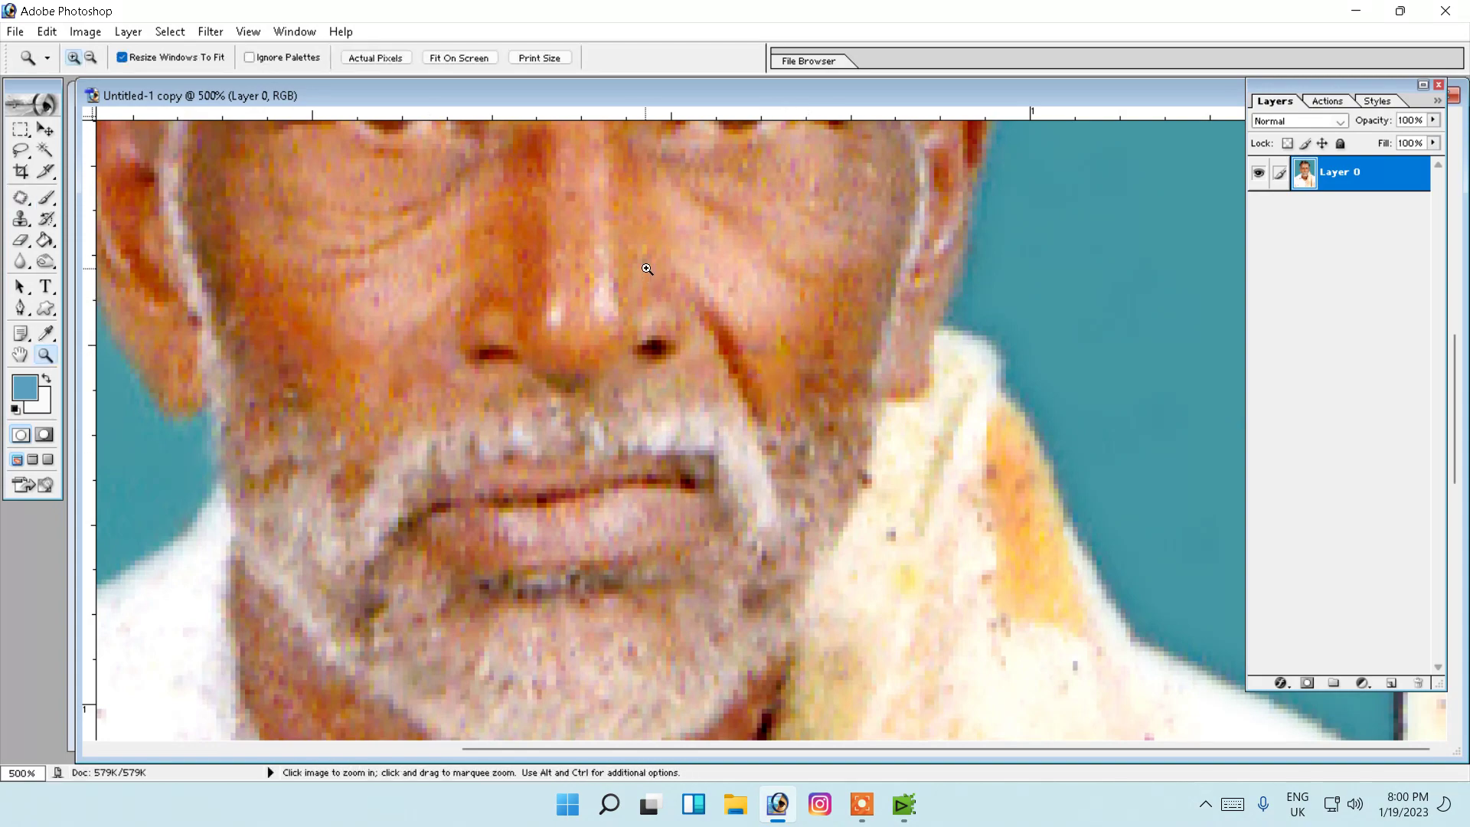
key("ctrl+0")
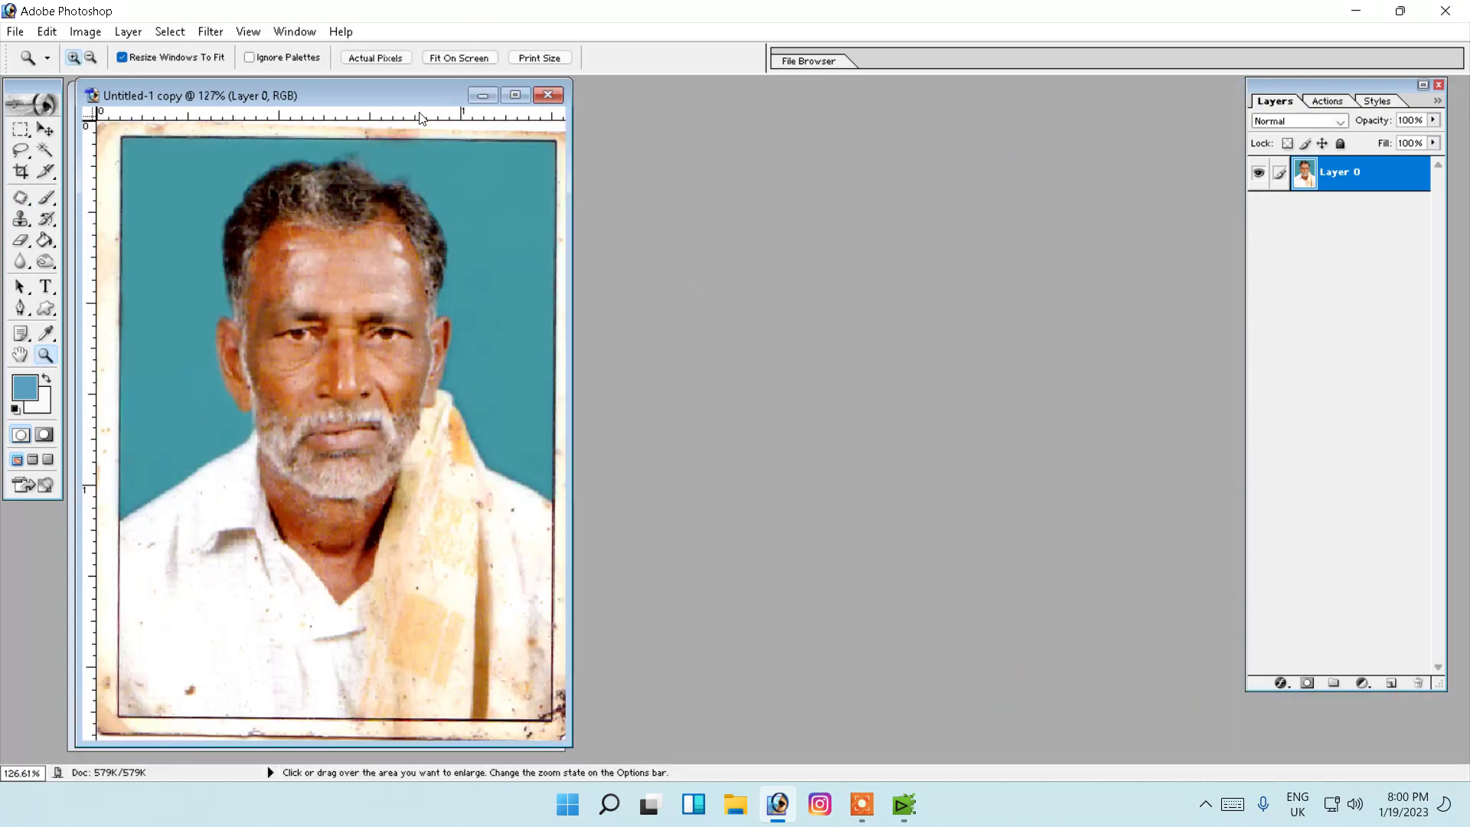
Clone over marks at the shirt's lower left and collar.
left_click_drag(513, 93, 925, 75)
left_click(749, 602)
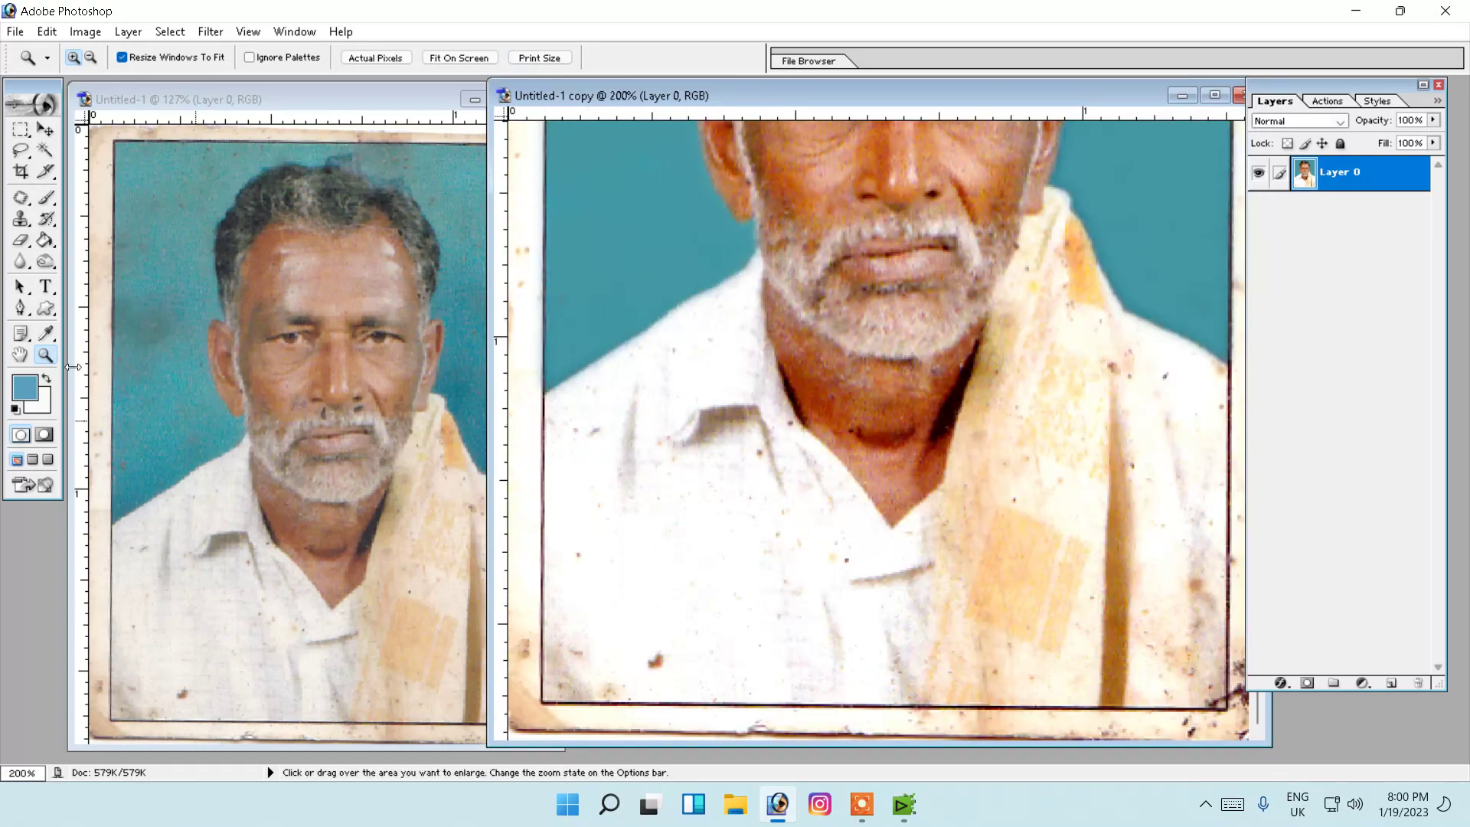
left_click(21, 221)
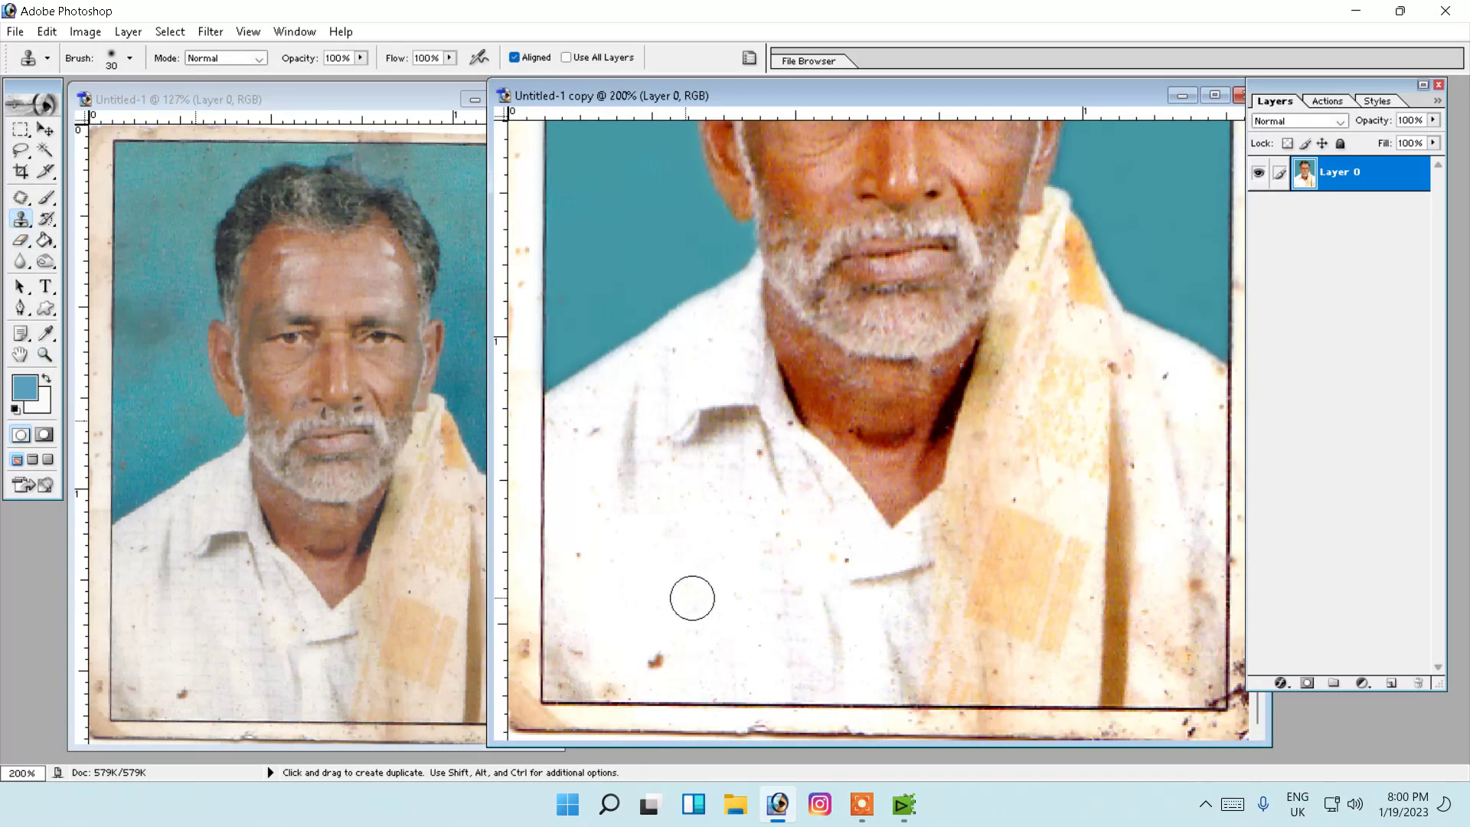
mouse_move(665, 636)
left_mouse_down()
mouse_move(565, 663)
mouse_move(572, 676)
mouse_move(557, 644)
mouse_move(548, 679)
mouse_move(536, 650)
mouse_move(567, 679)
mouse_move(622, 689)
left_mouse_up()
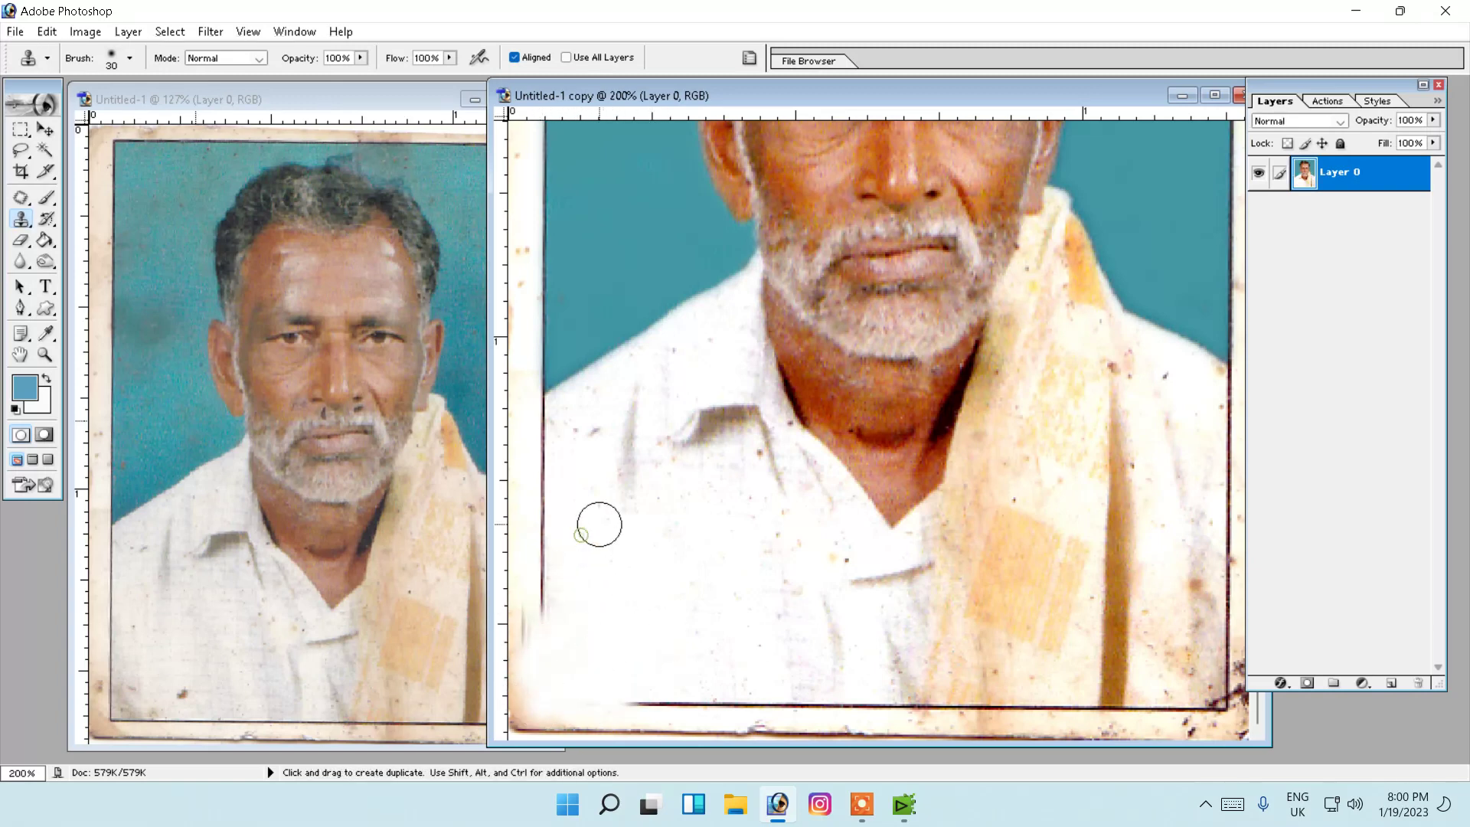
mouse_move(629, 444)
left_mouse_down()
mouse_move(640, 391)
mouse_move(591, 446)
mouse_move(604, 409)
left_mouse_up()
left_click(766, 540, "alt")
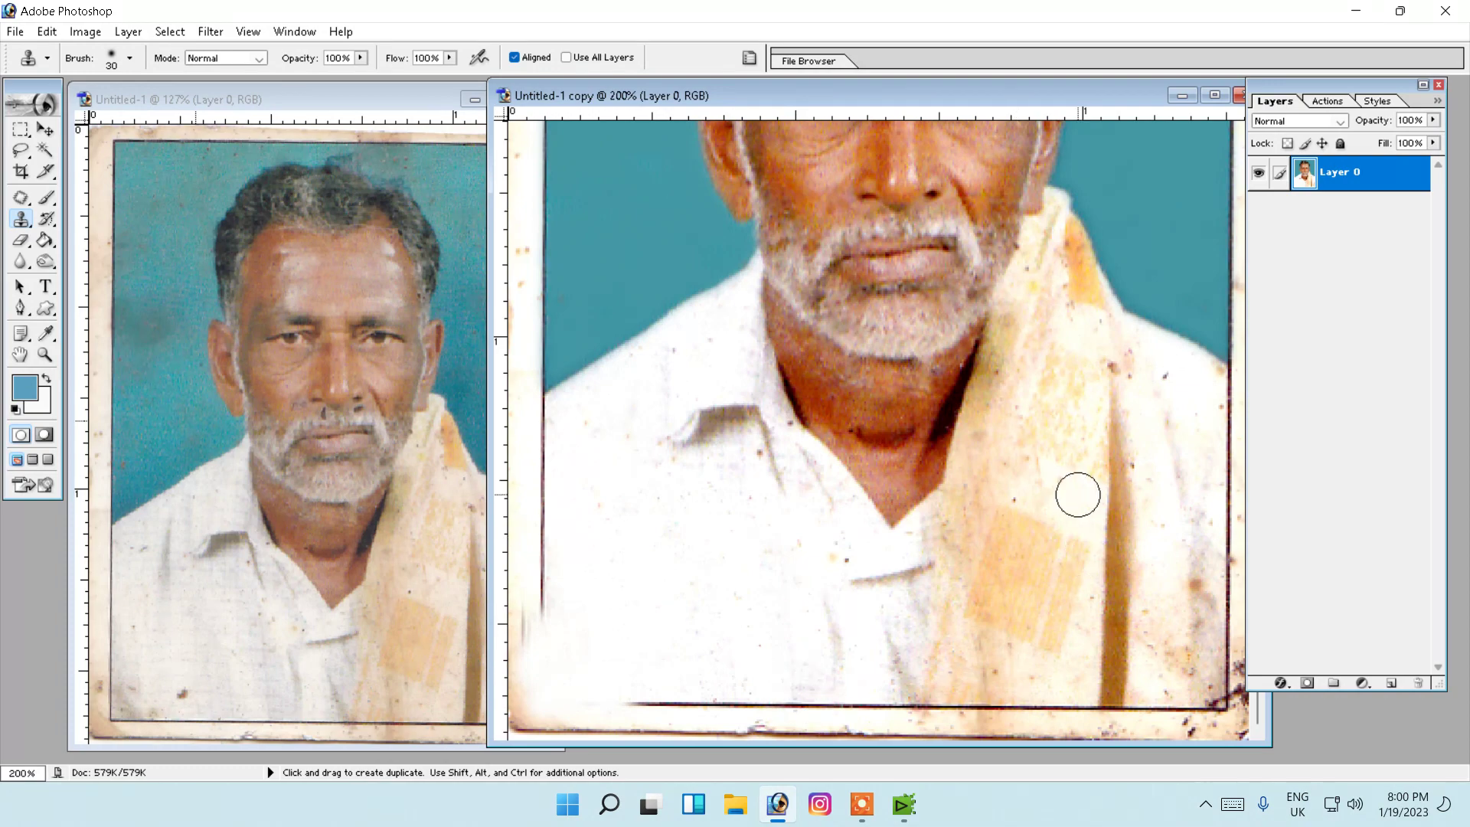
With a size 10 brush, clone away spots down the shawl's right edge and bottom corner.
left_click_drag(1063, 90, 787, 84)
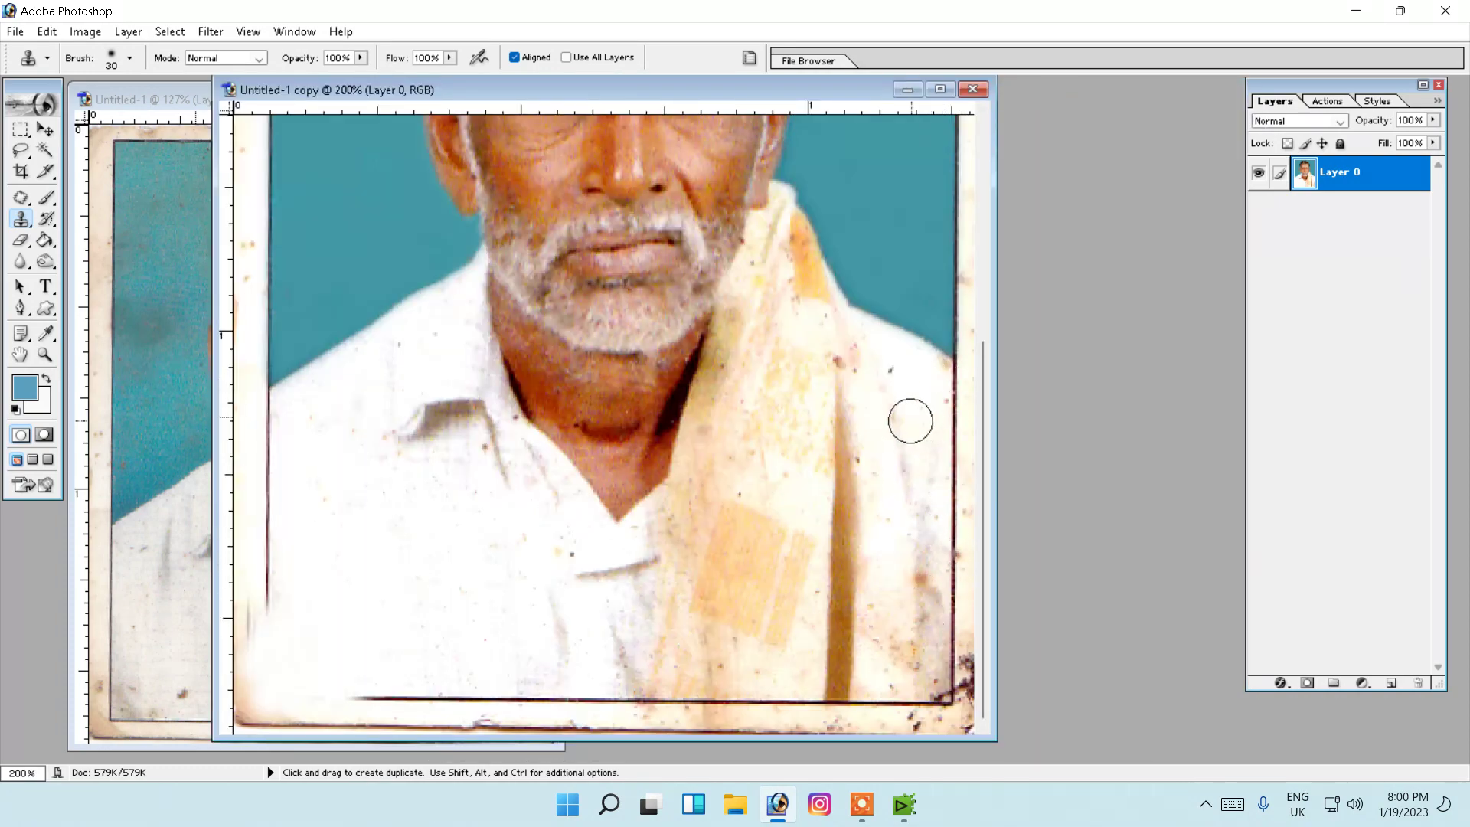
key("bracketleft")
key("bracketleft")
left_click(924, 396, "alt")
left_click_drag(924, 437, 930, 580)
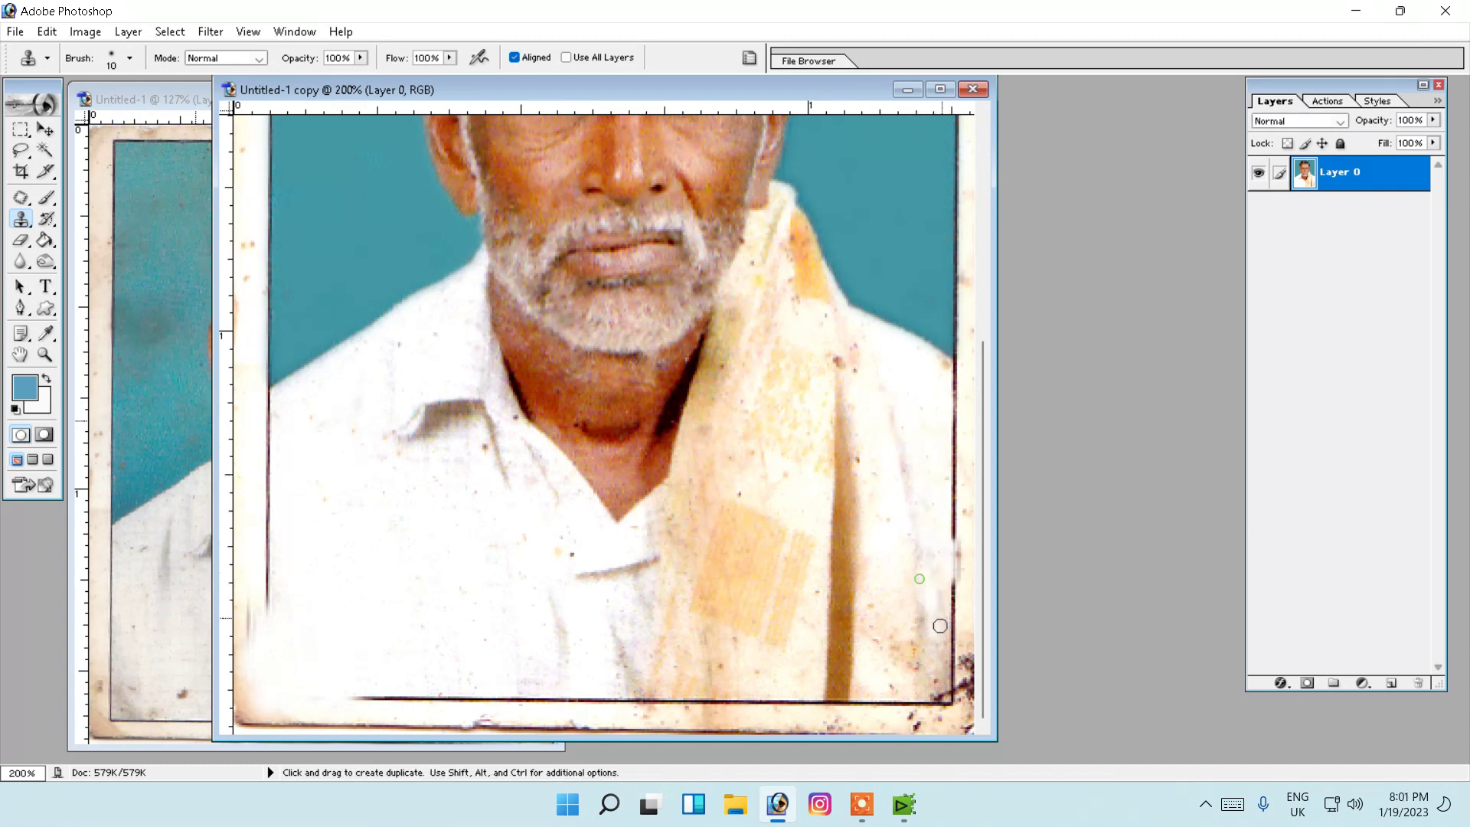
mouse_move(931, 580)
left_mouse_down()
mouse_move(936, 661)
mouse_move(941, 601)
left_mouse_up()
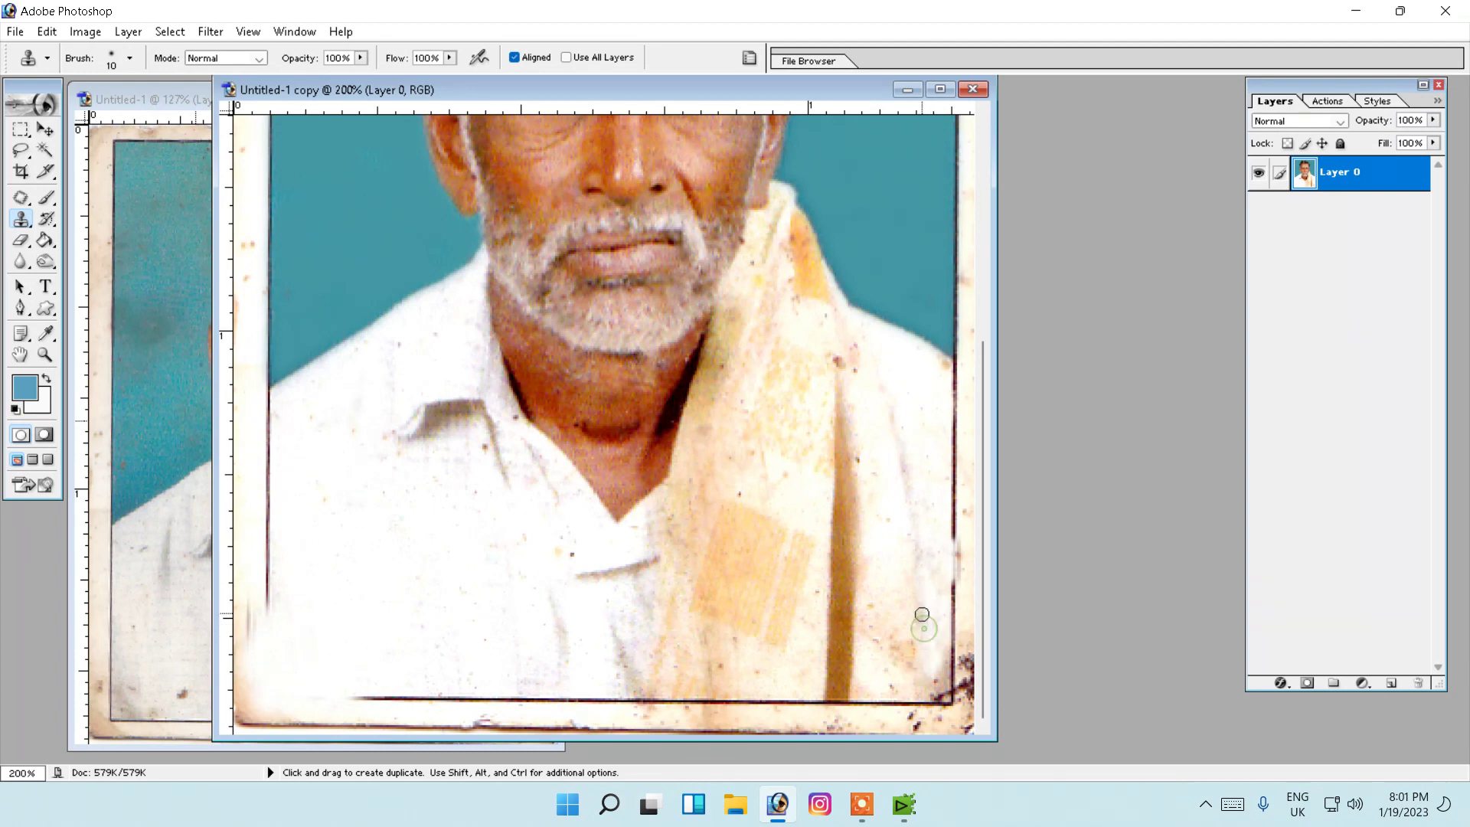
left_click(938, 624, "alt")
left_click_drag(946, 653, 950, 689)
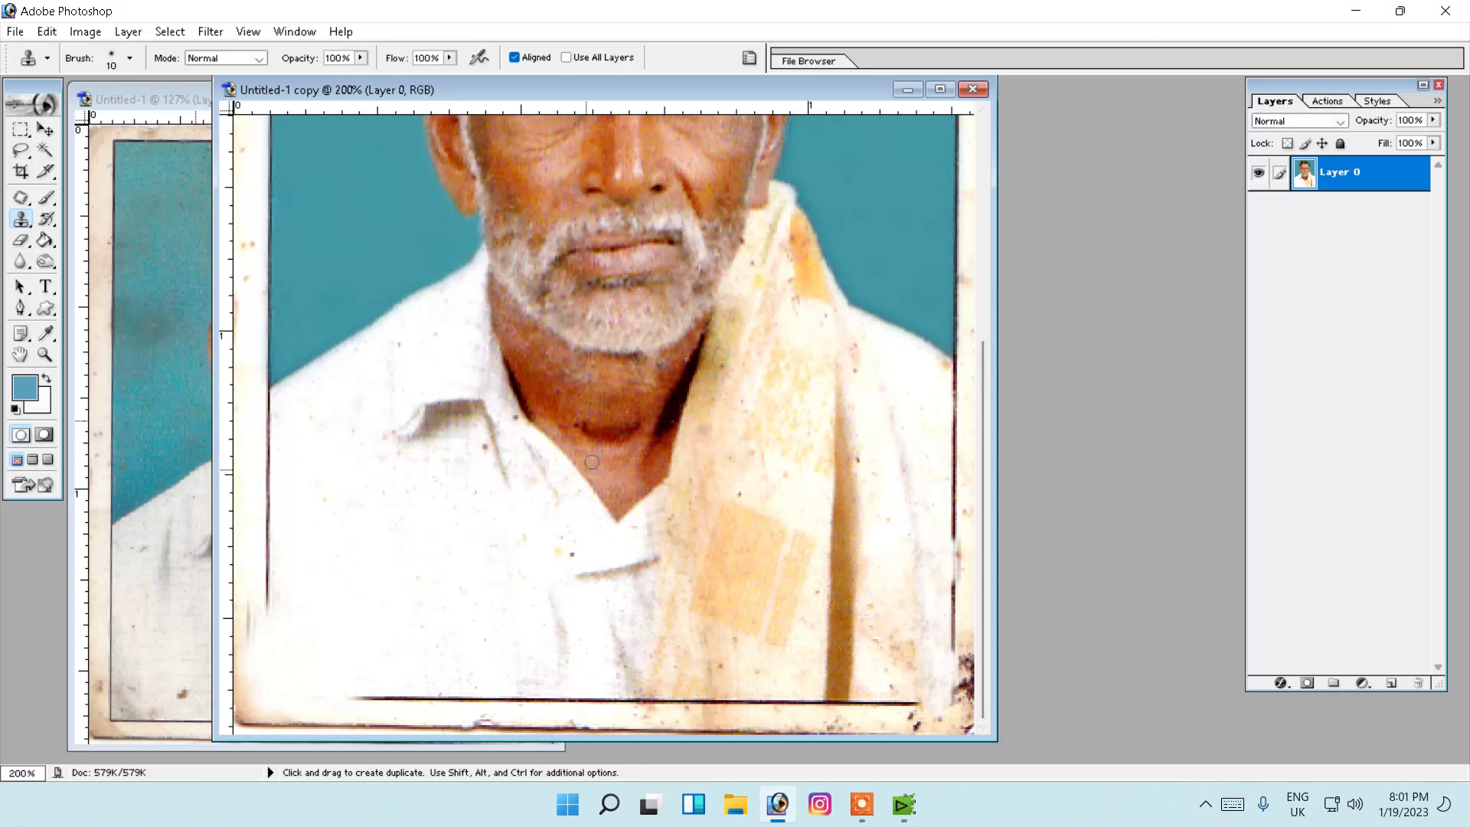
Clone out a brown shirt speck and resample clean scarf areas with a size 20 brush.
left_click(559, 548)
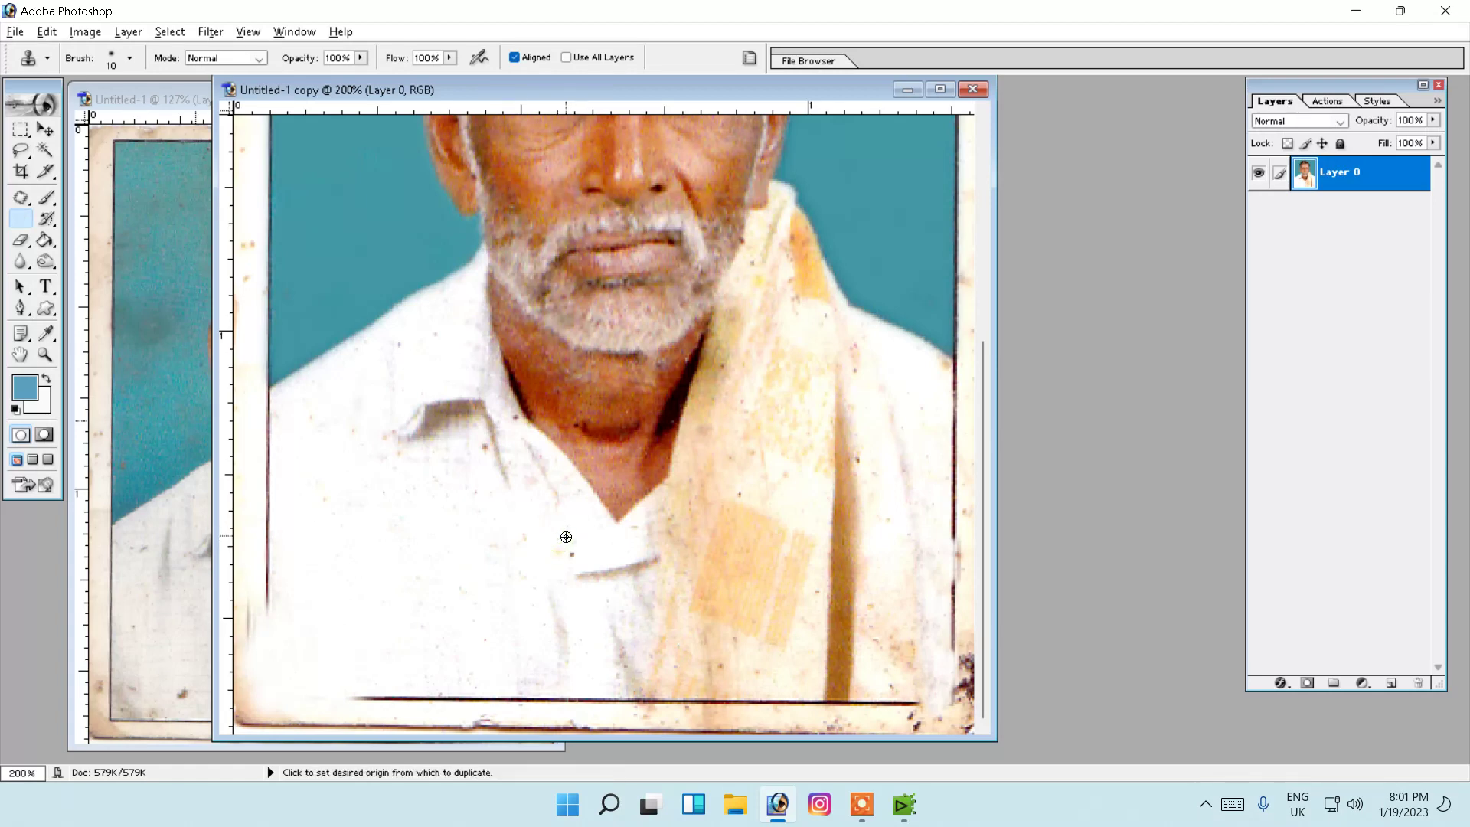
left_click(740, 491, "alt")
key("alt")
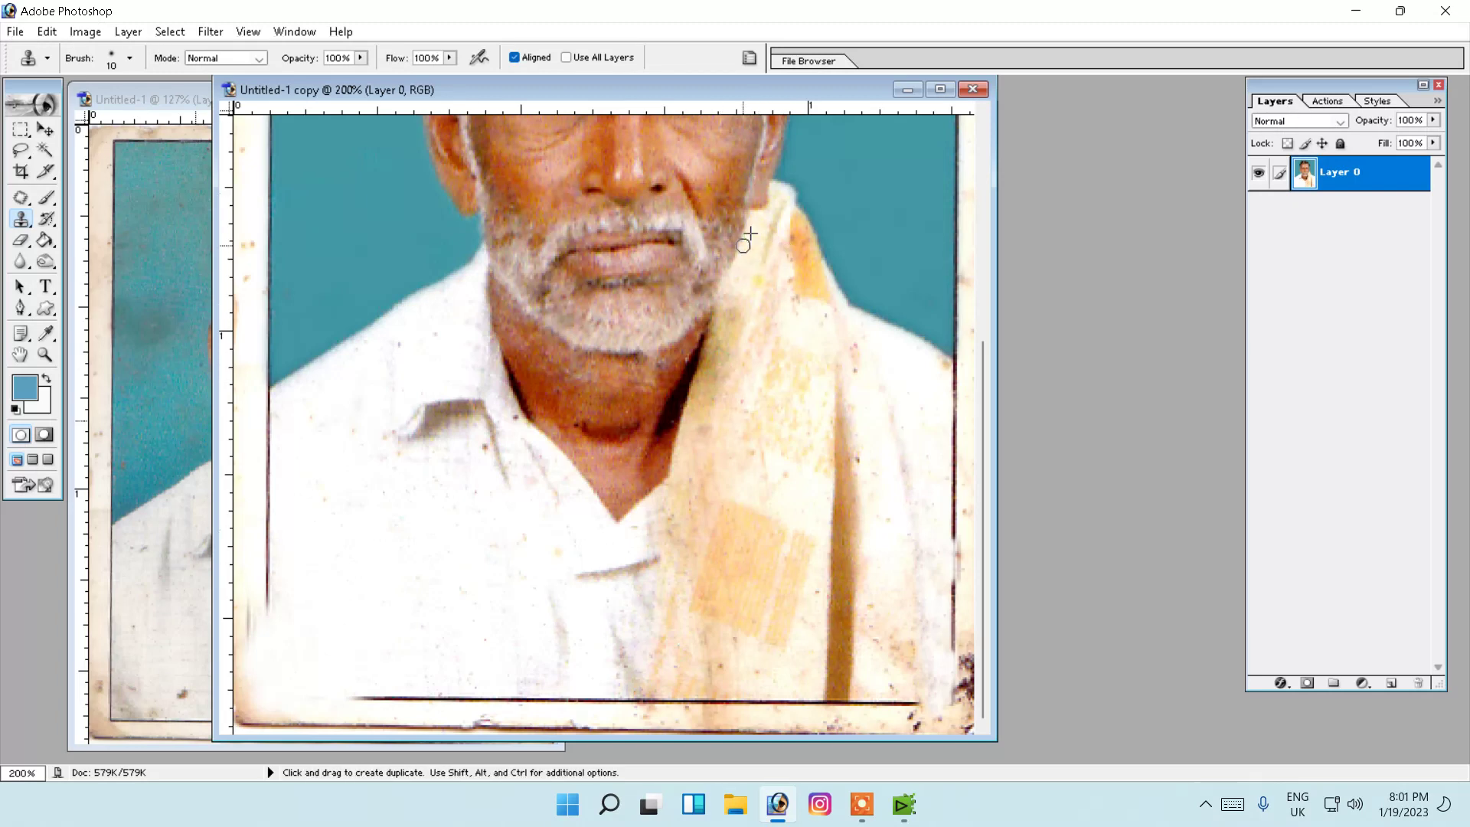
left_click(801, 231, "alt")
key("bracketright")
key("alt")
left_click(620, 423, "alt")
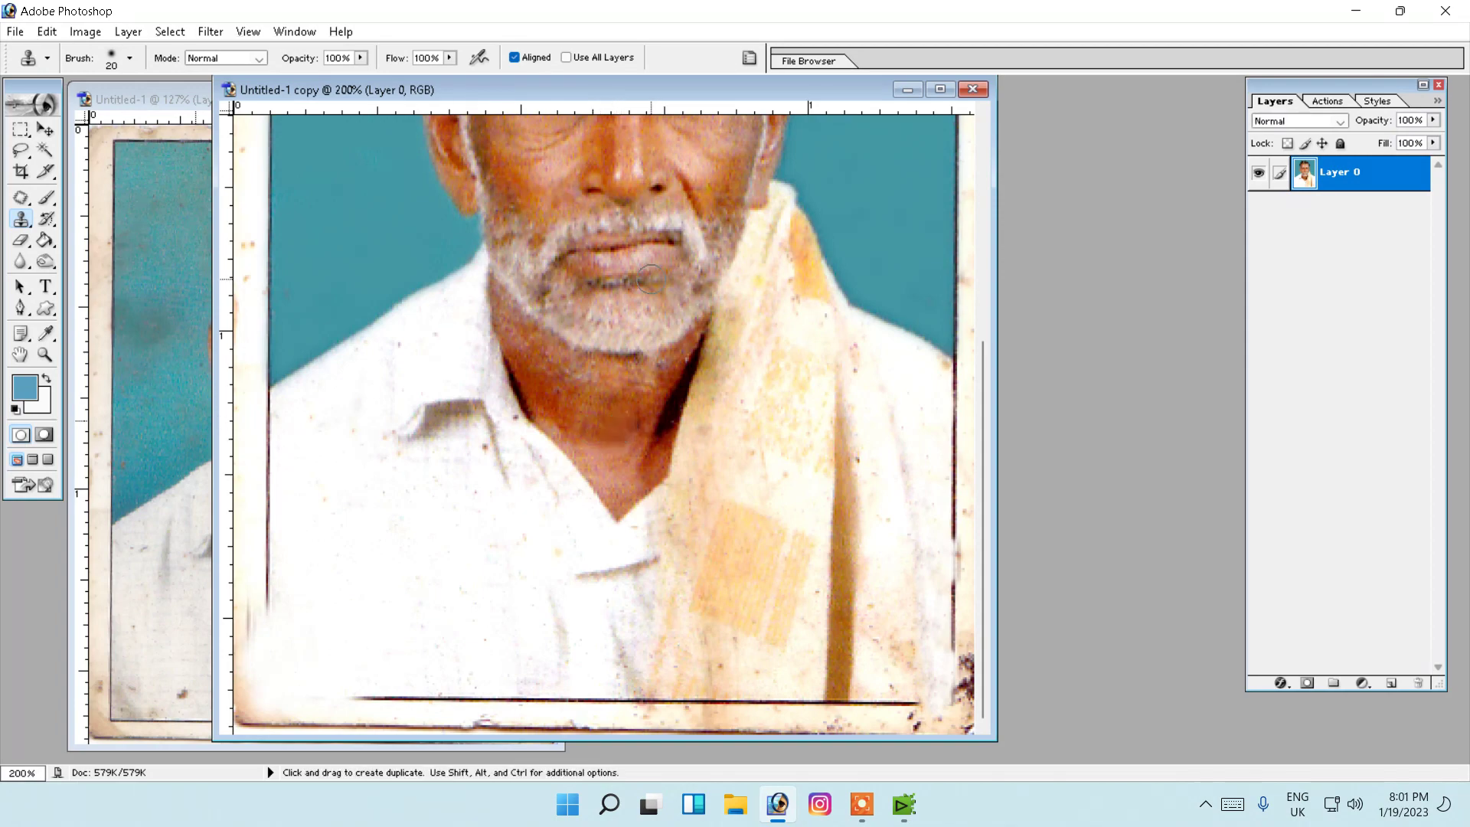
Clone clean skin over the mark on the man's forehead.
scroll(651, 278, "up", 4)
scroll(628, 306, "up", 1)
scroll(616, 329, "up", 1)
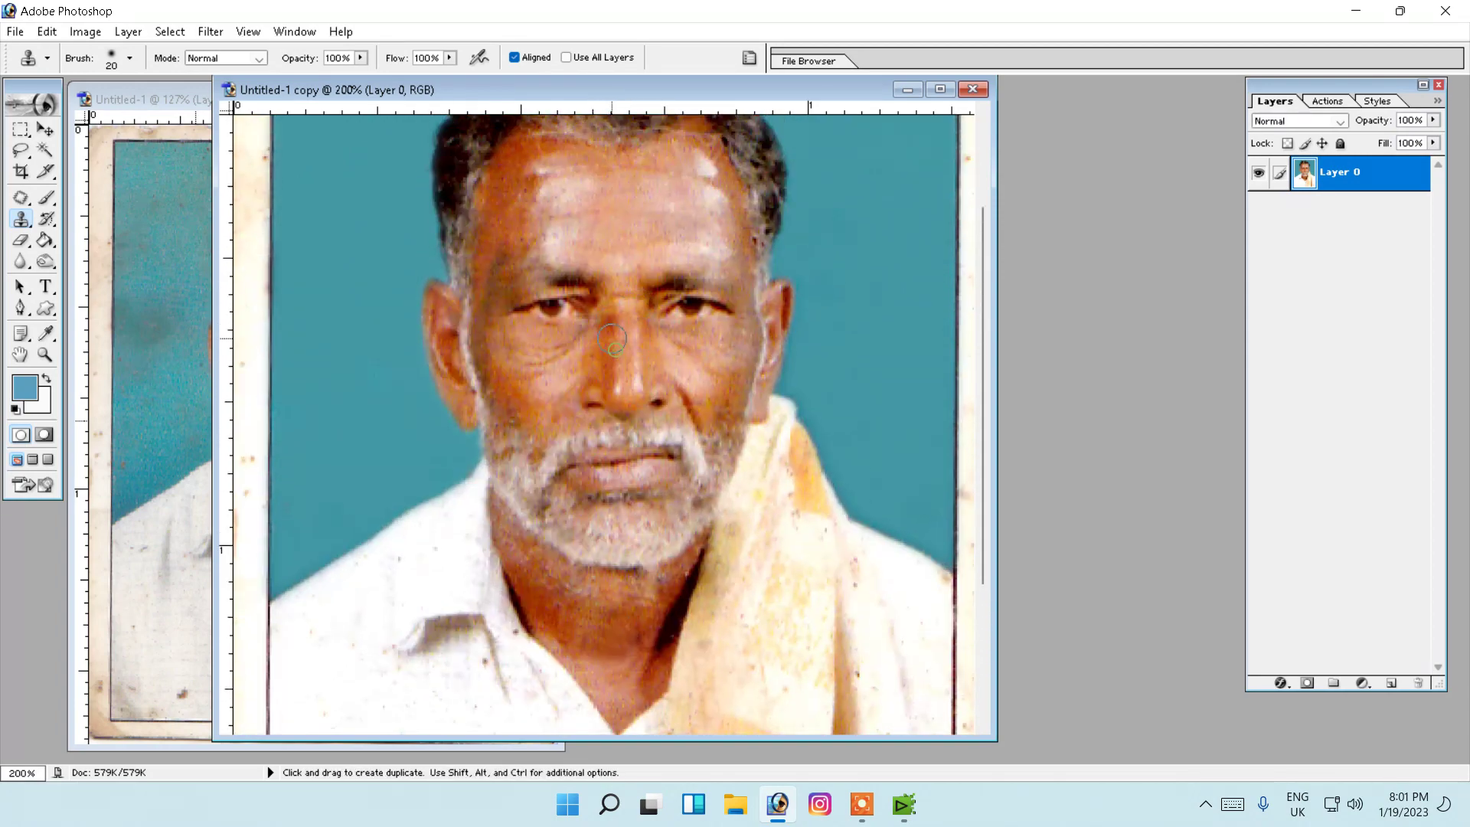
left_click(612, 323, "alt")
scroll(739, 525, "up", 2)
scroll(775, 334, "up", 2)
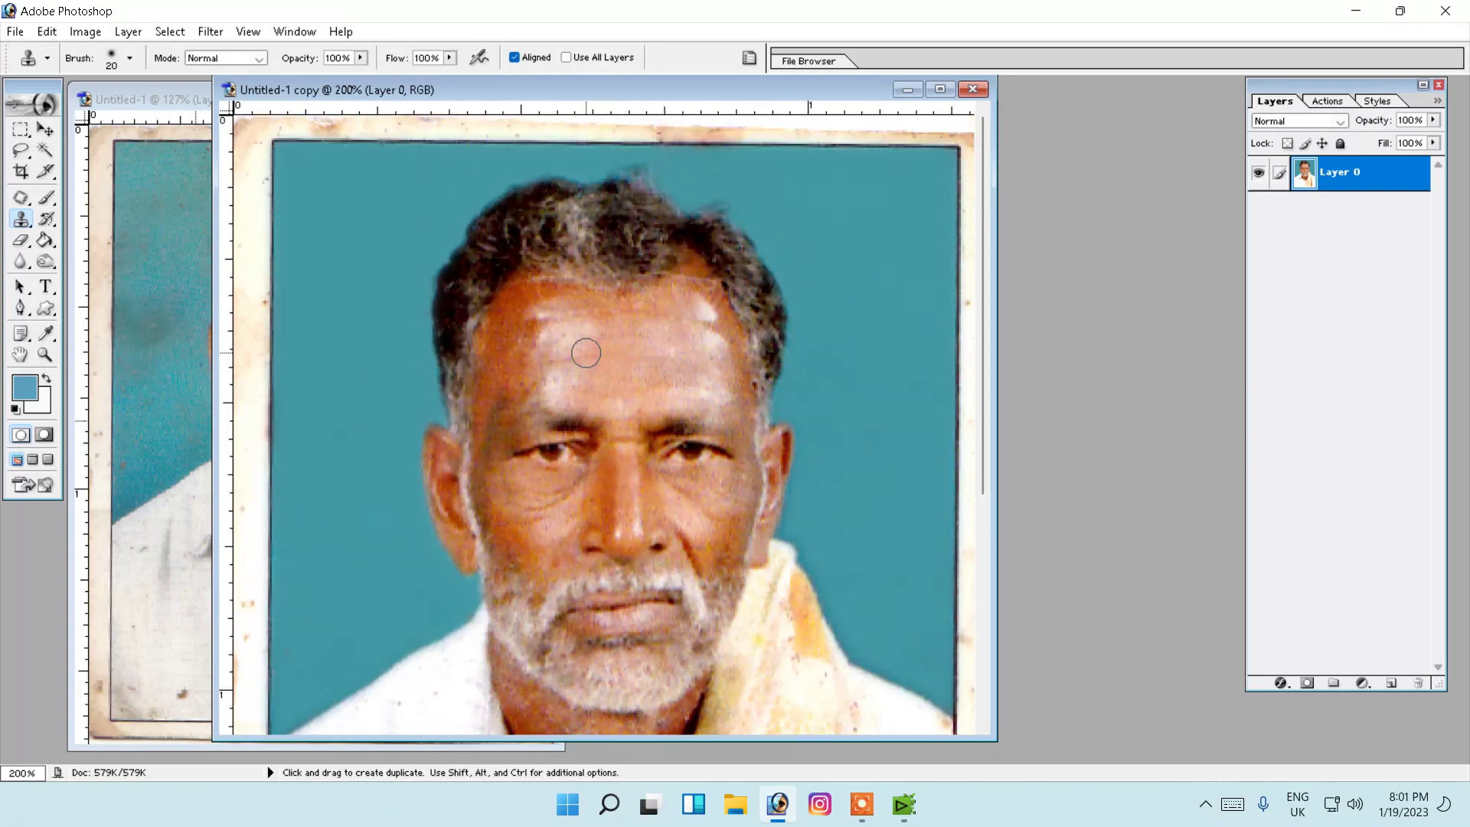
left_click(530, 304, "alt")
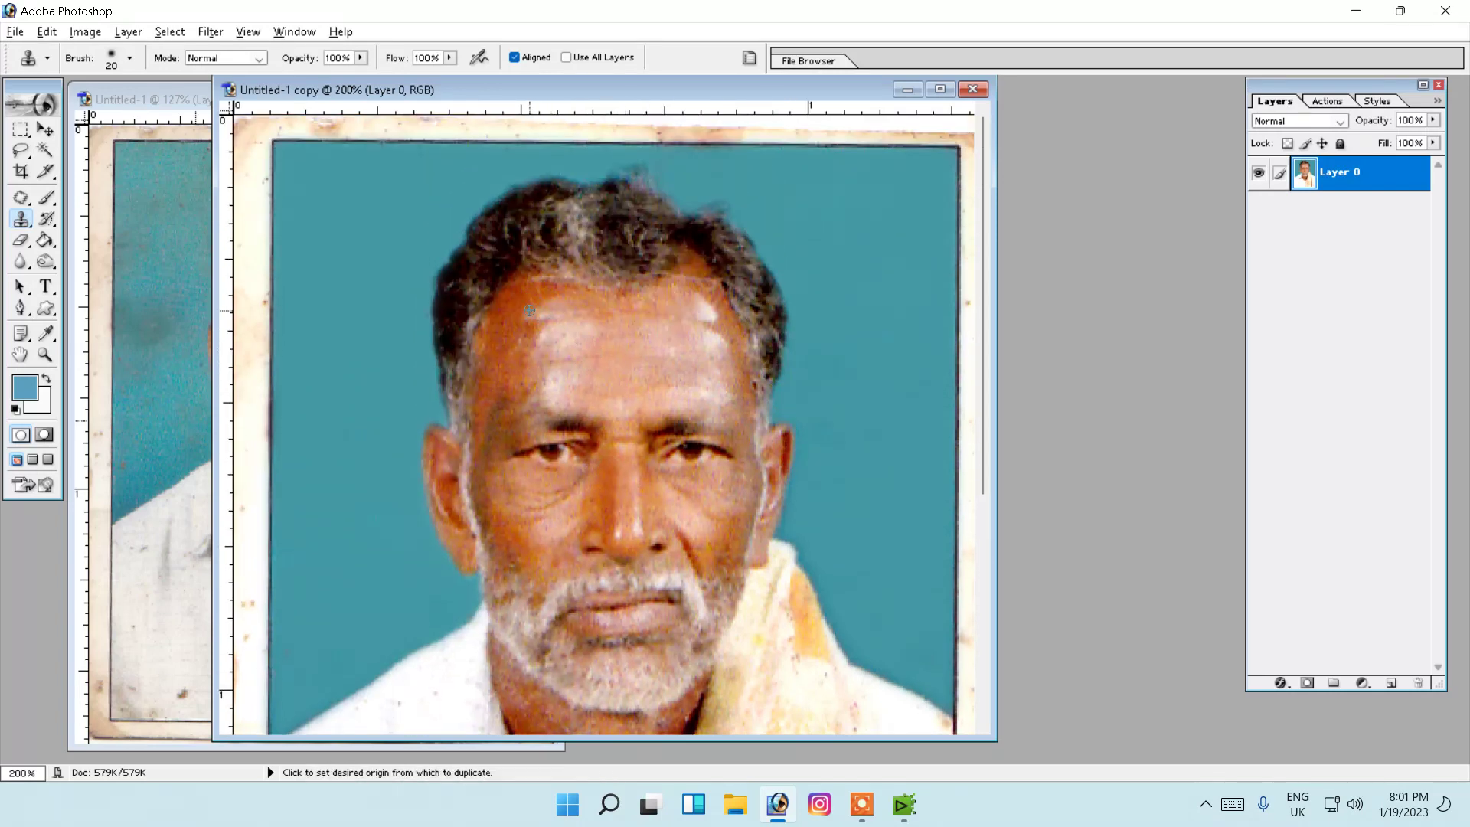
left_click(723, 322, "alt")
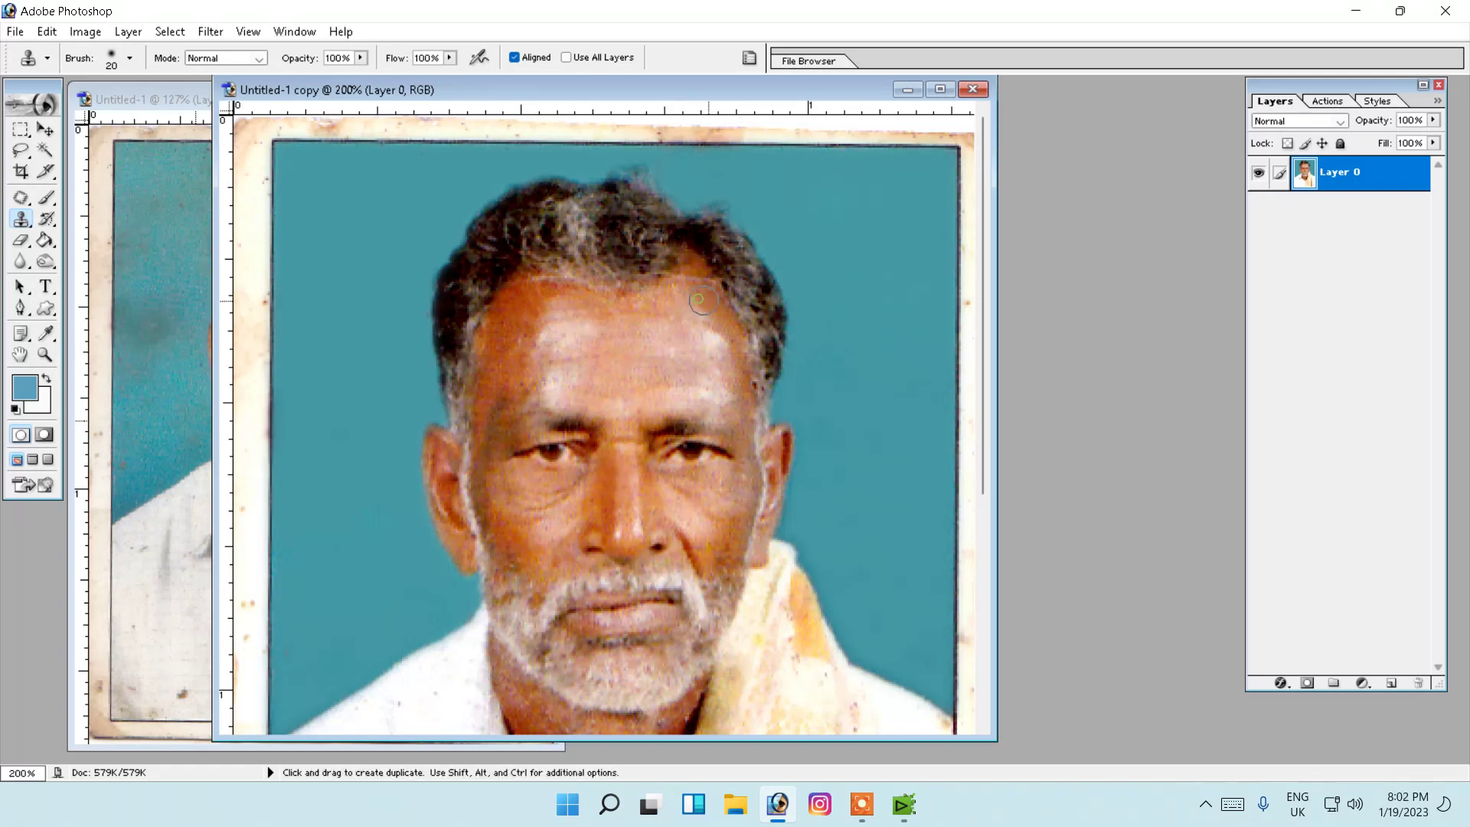
Clone sampled hair along the top edge of the hair.
left_click(551, 217, "alt")
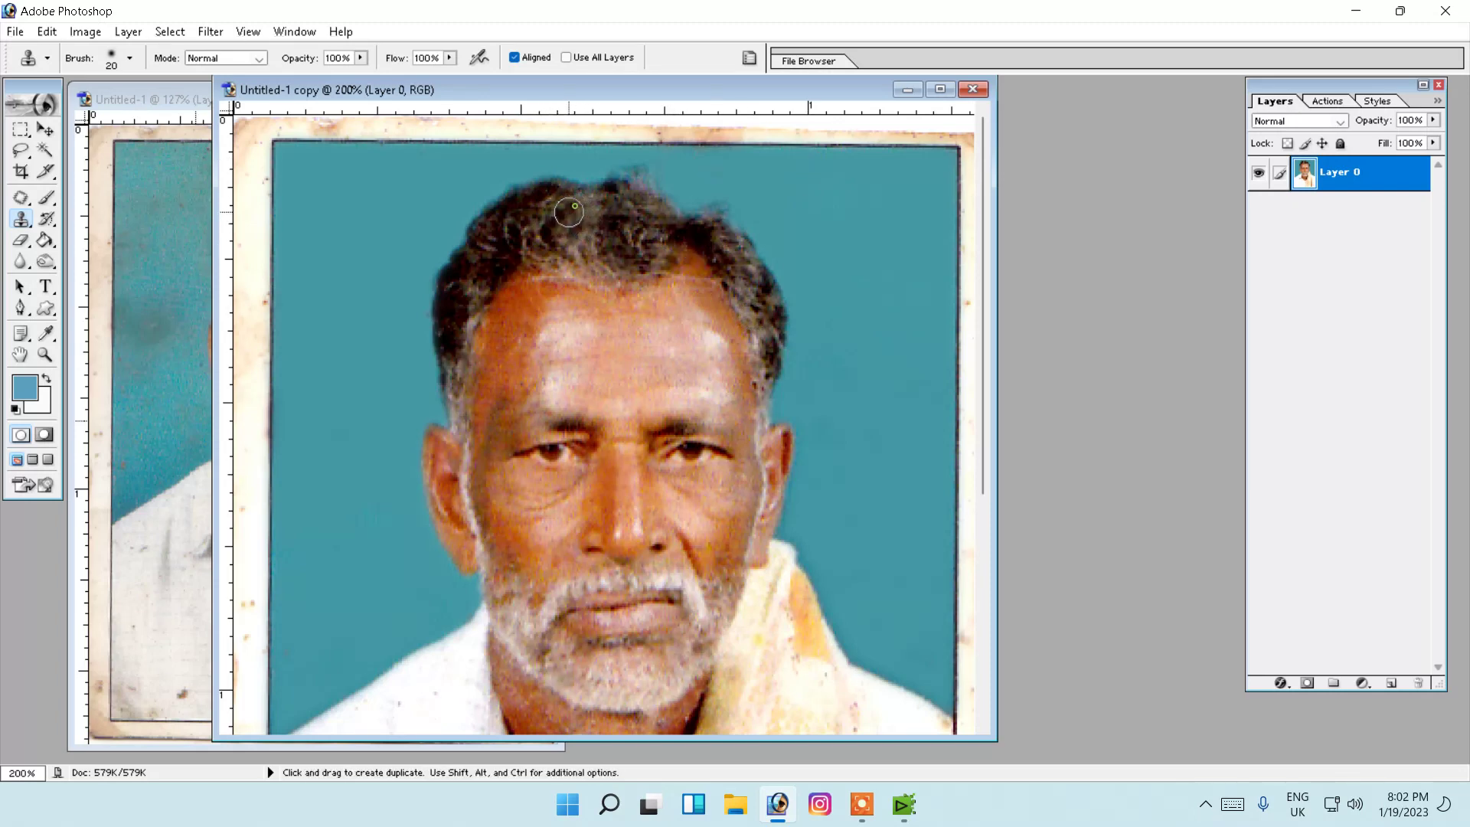
left_click_drag(622, 163, 712, 198)
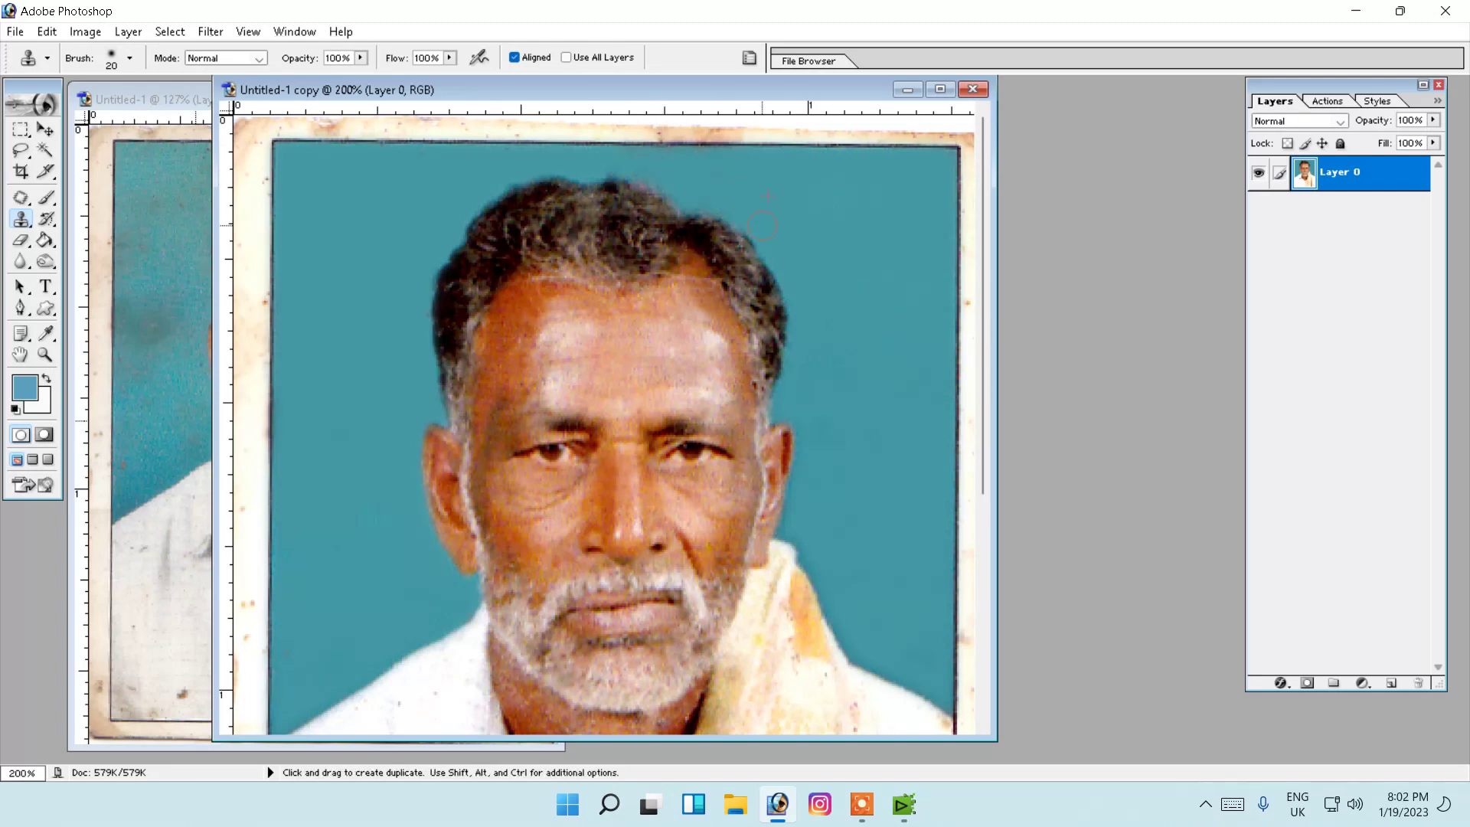
scroll(834, 252, "down", 2)
scroll(837, 383, "down", 4)
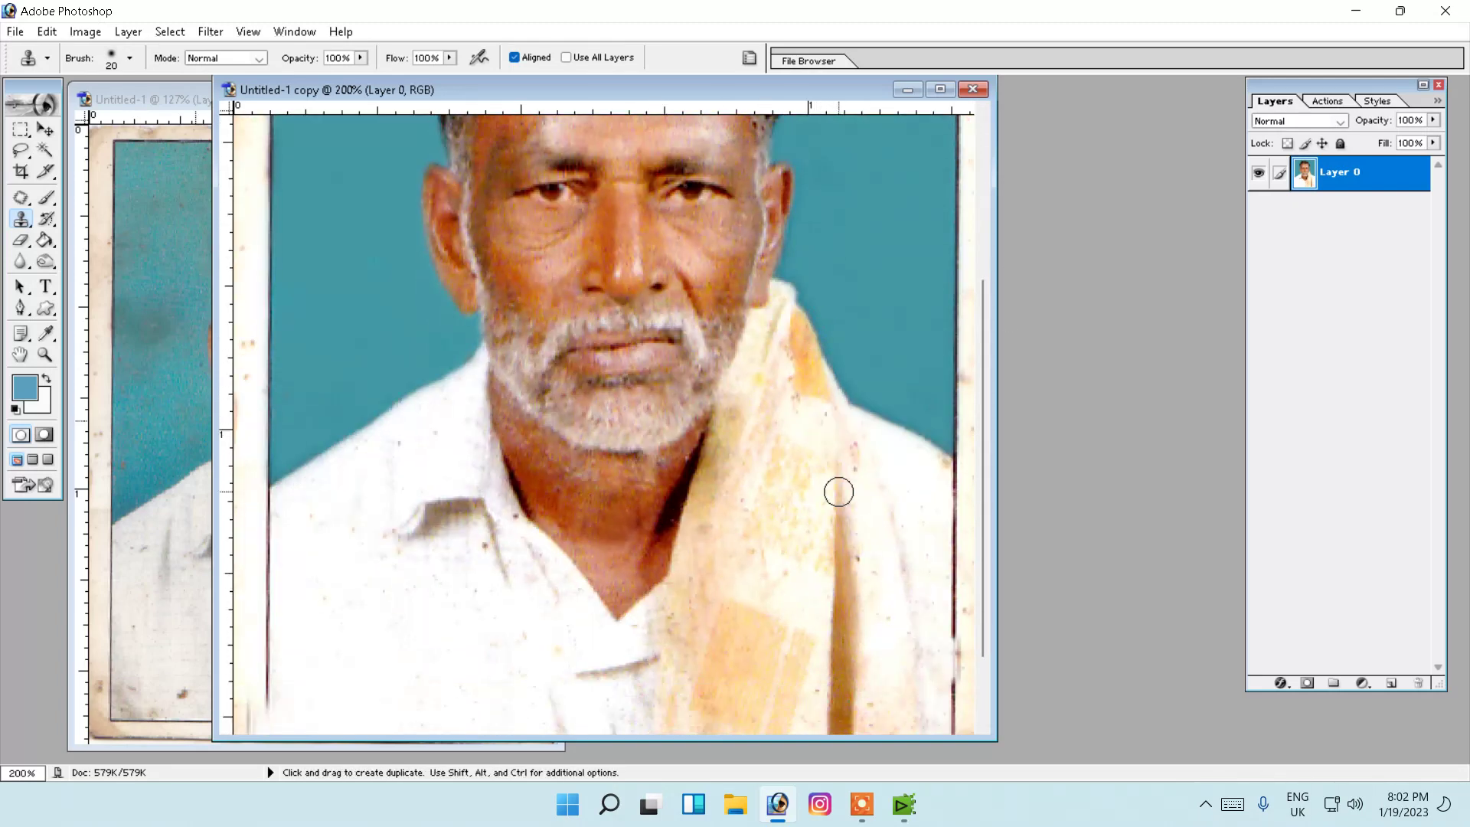
scroll(837, 492, "down", 2)
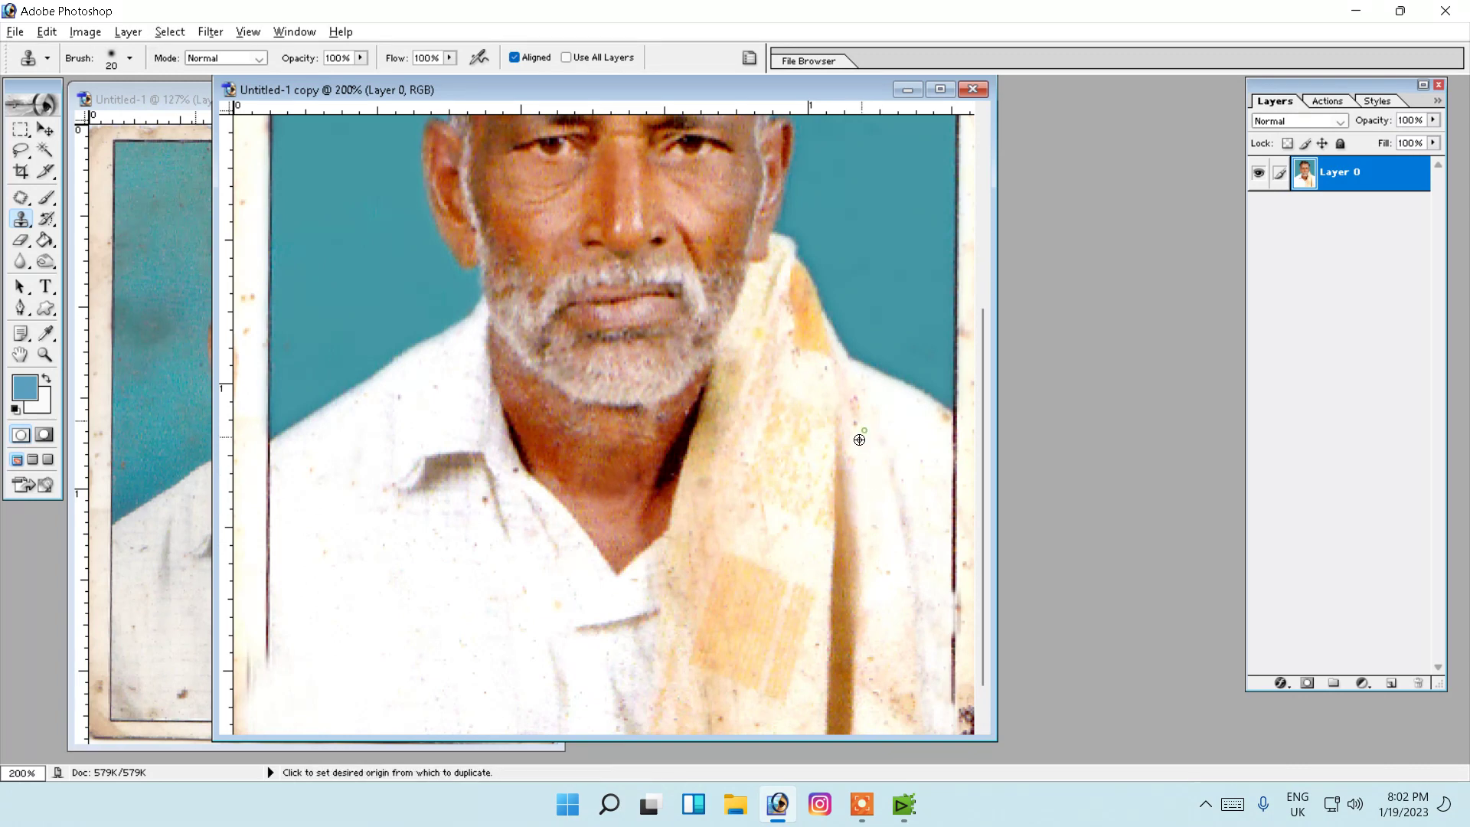
Clone clean areas over the specks on the shawl and near the shirt collar.
left_click(857, 433, "alt")
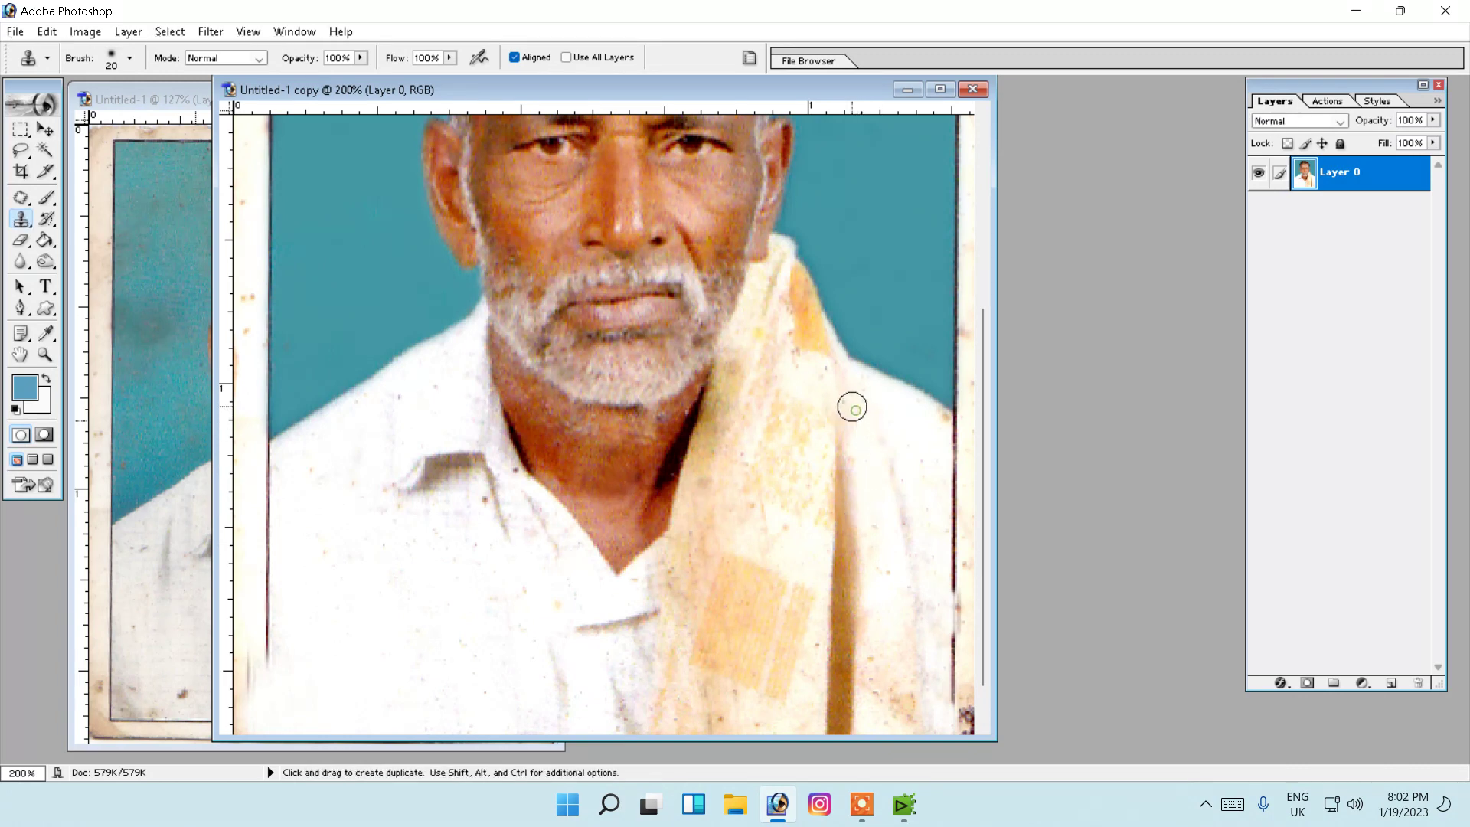
scroll(855, 407, "down", 1)
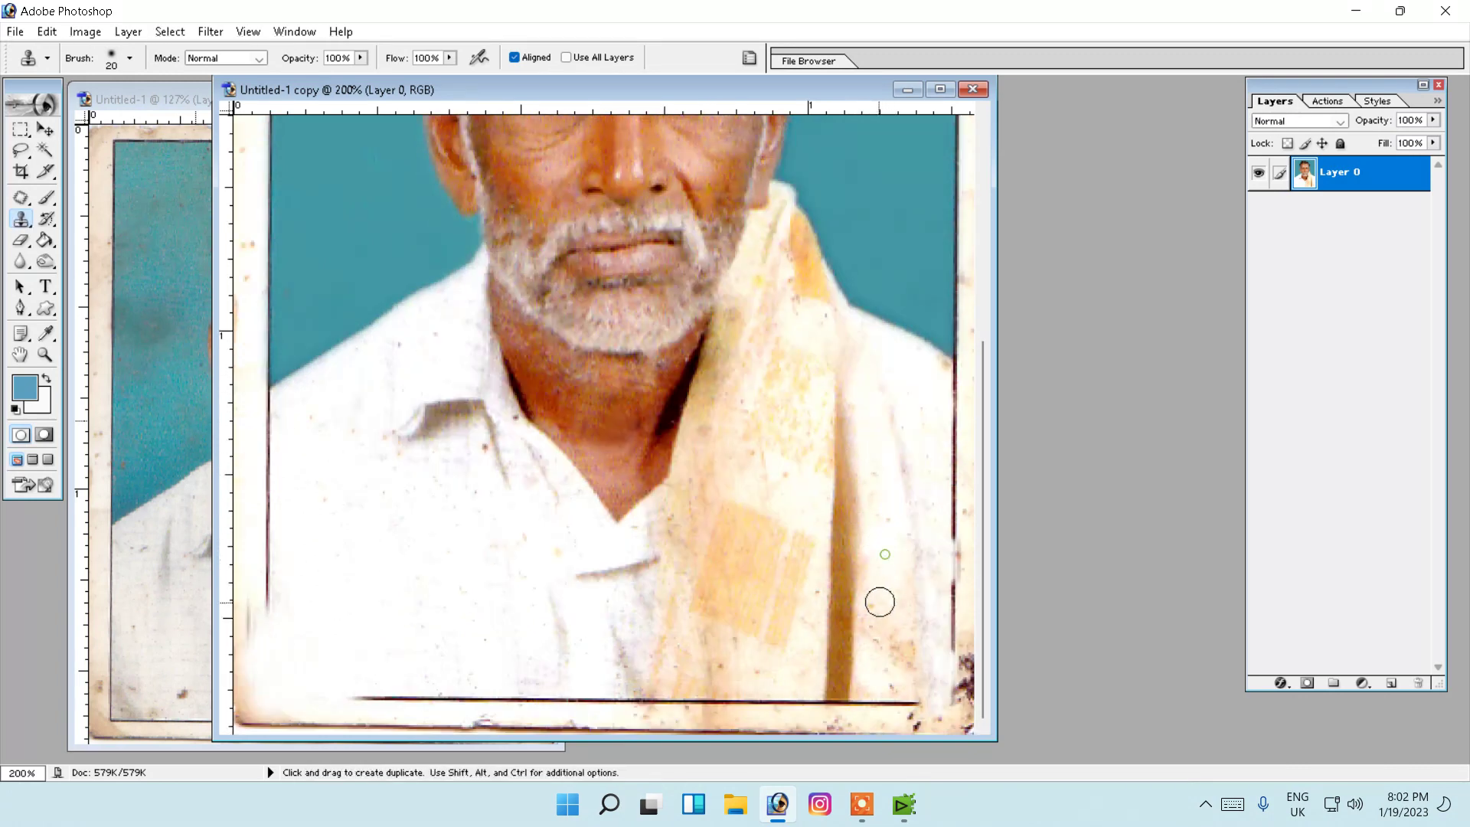
mouse_move(880, 601)
left_mouse_down()
mouse_move(880, 663)
mouse_move(888, 647)
left_mouse_up()
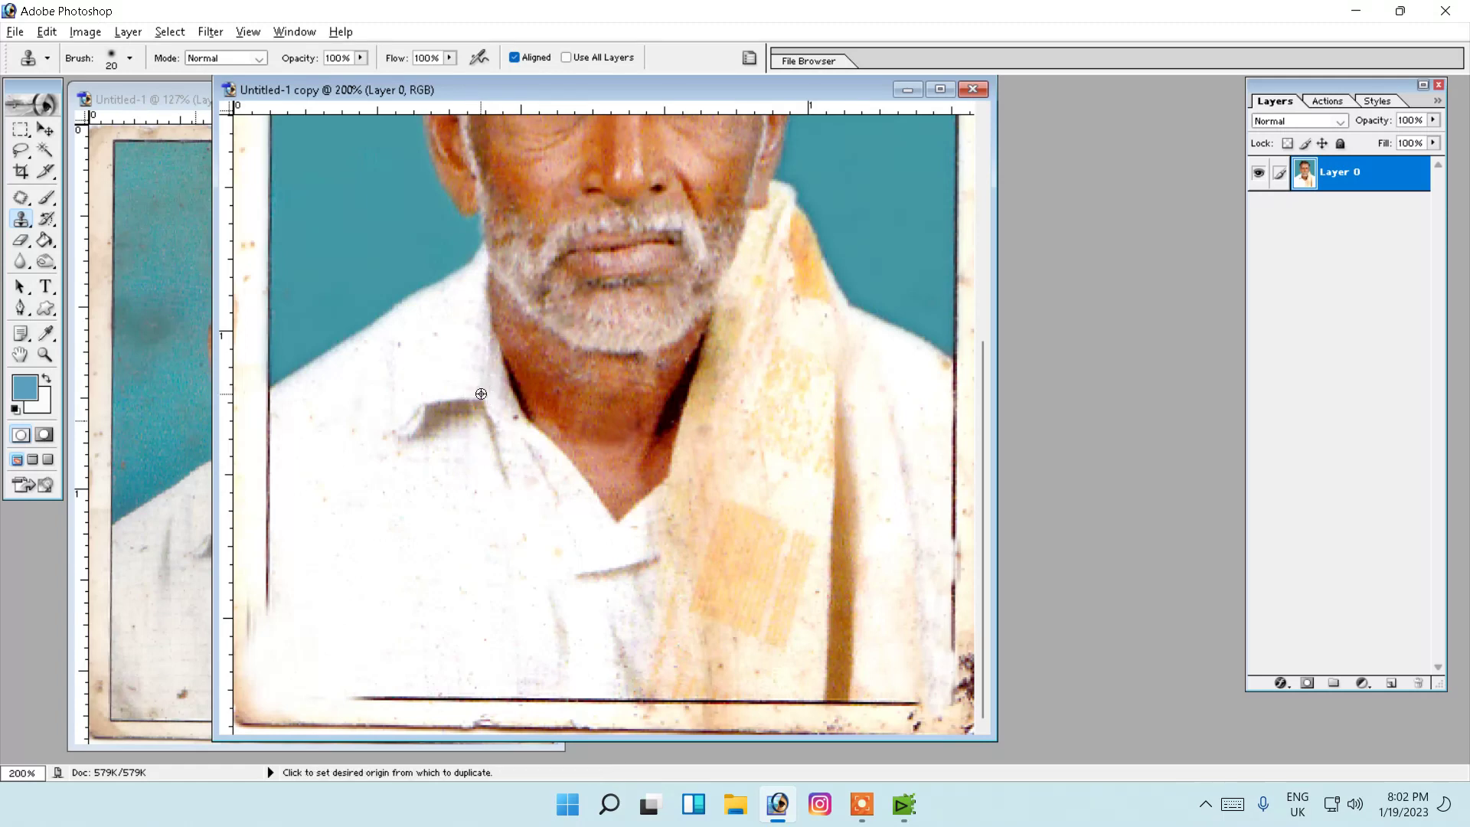
left_click(503, 406, "alt")
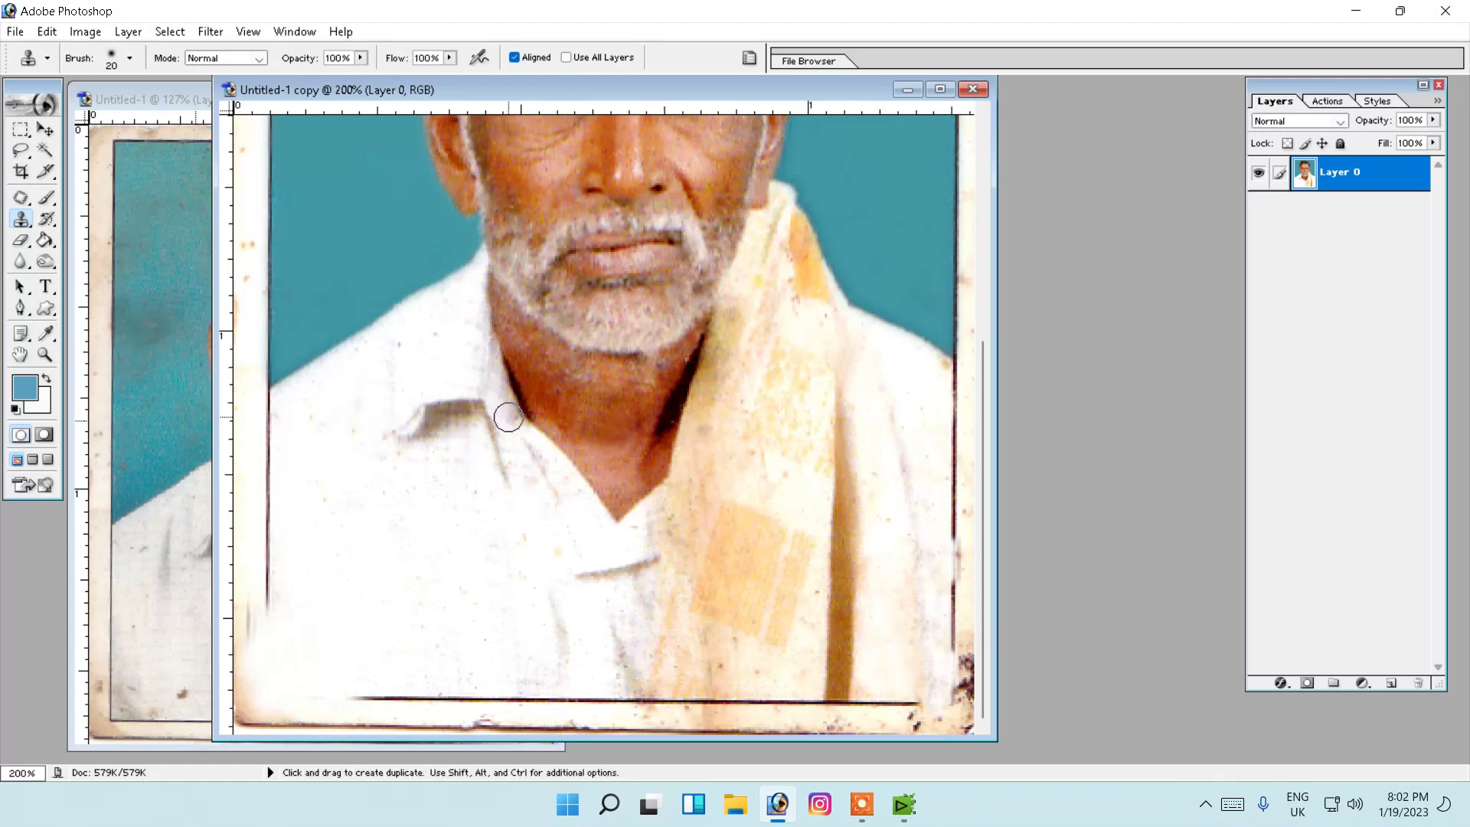
left_click(403, 341, "alt")
scroll(844, 337, "up", 4)
scroll(844, 340, "up", 2)
scroll(844, 342, "up", 2)
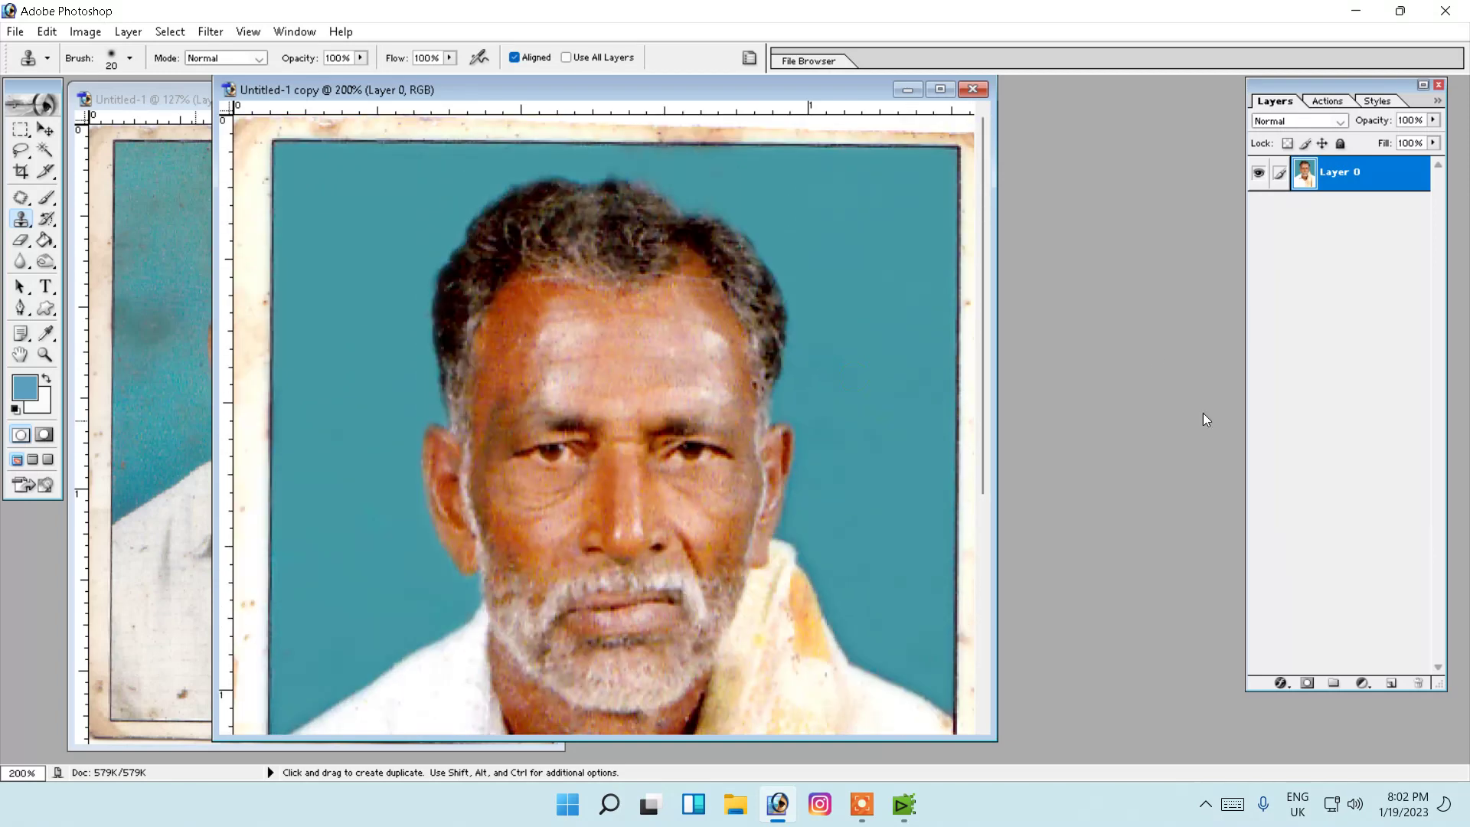
left_click(46, 308)
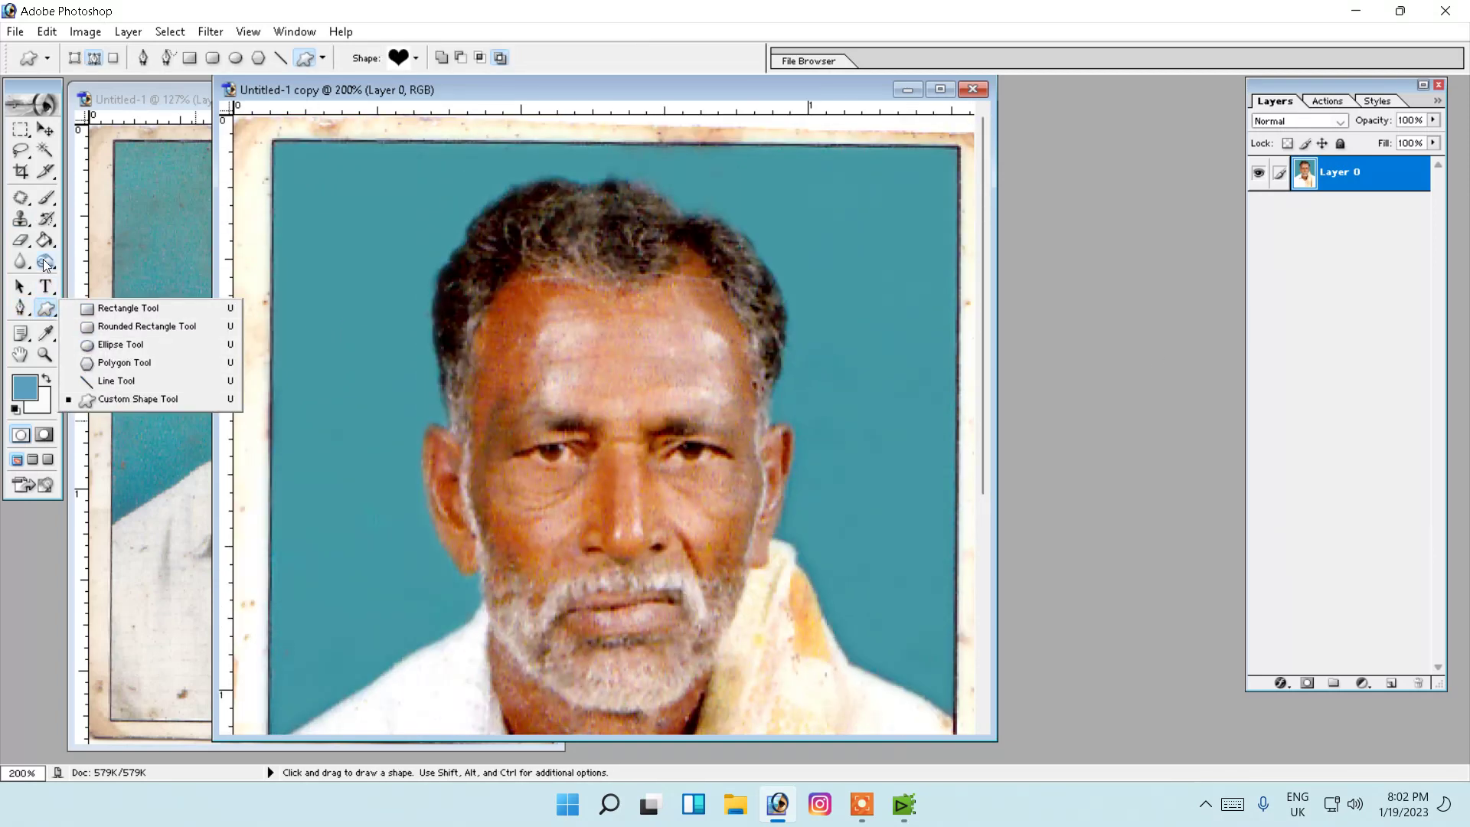
Darken the faded left edge of the hair with a size-20 Burn brush.
left_click(45, 263)
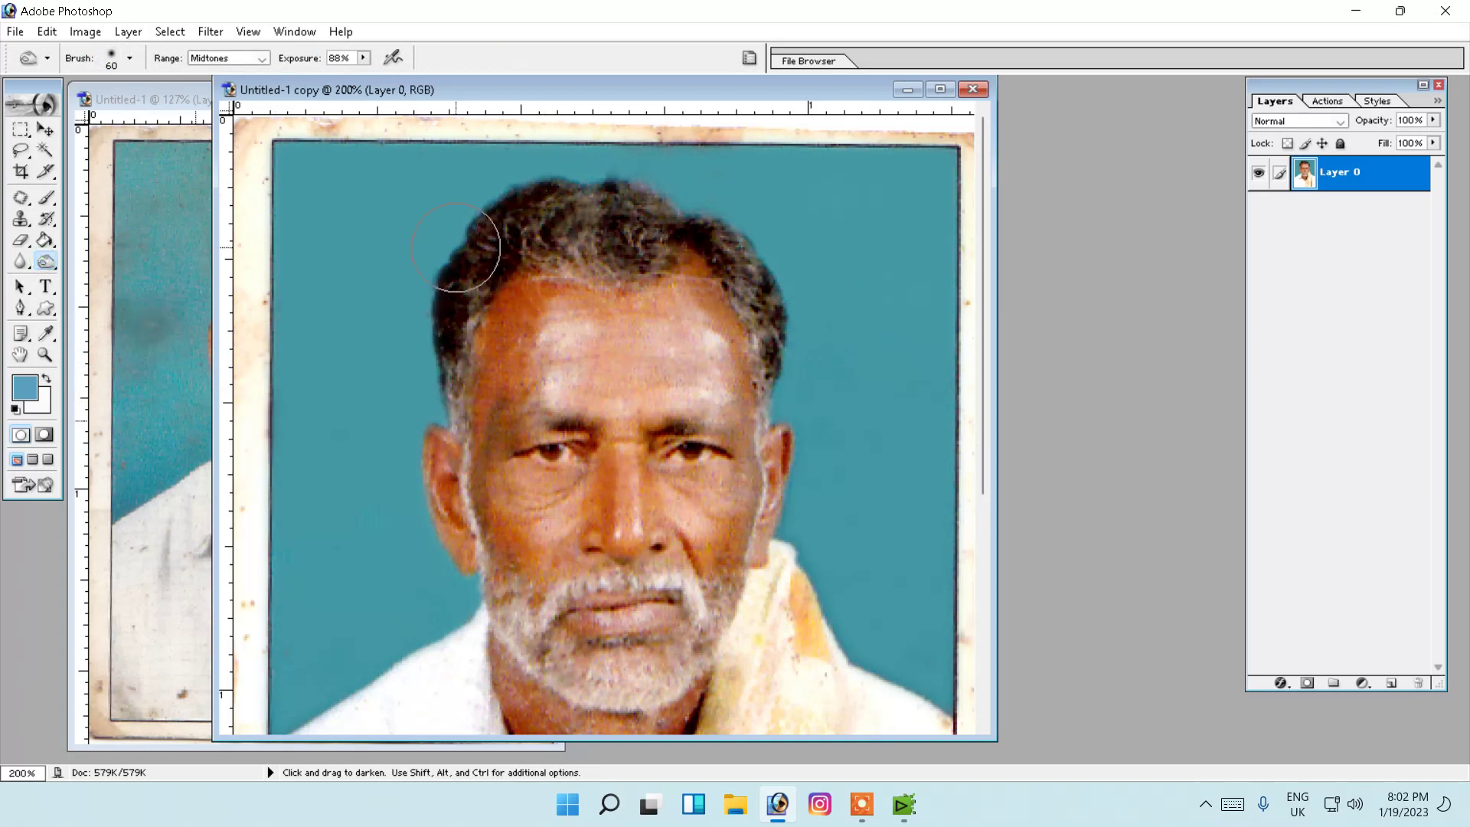
key("bracketleft")
key("bracketleft")
key("bracketleft")
mouse_move(455, 422)
left_mouse_down()
mouse_move(548, 188)
mouse_move(758, 326)
mouse_move(768, 421)
left_mouse_up()
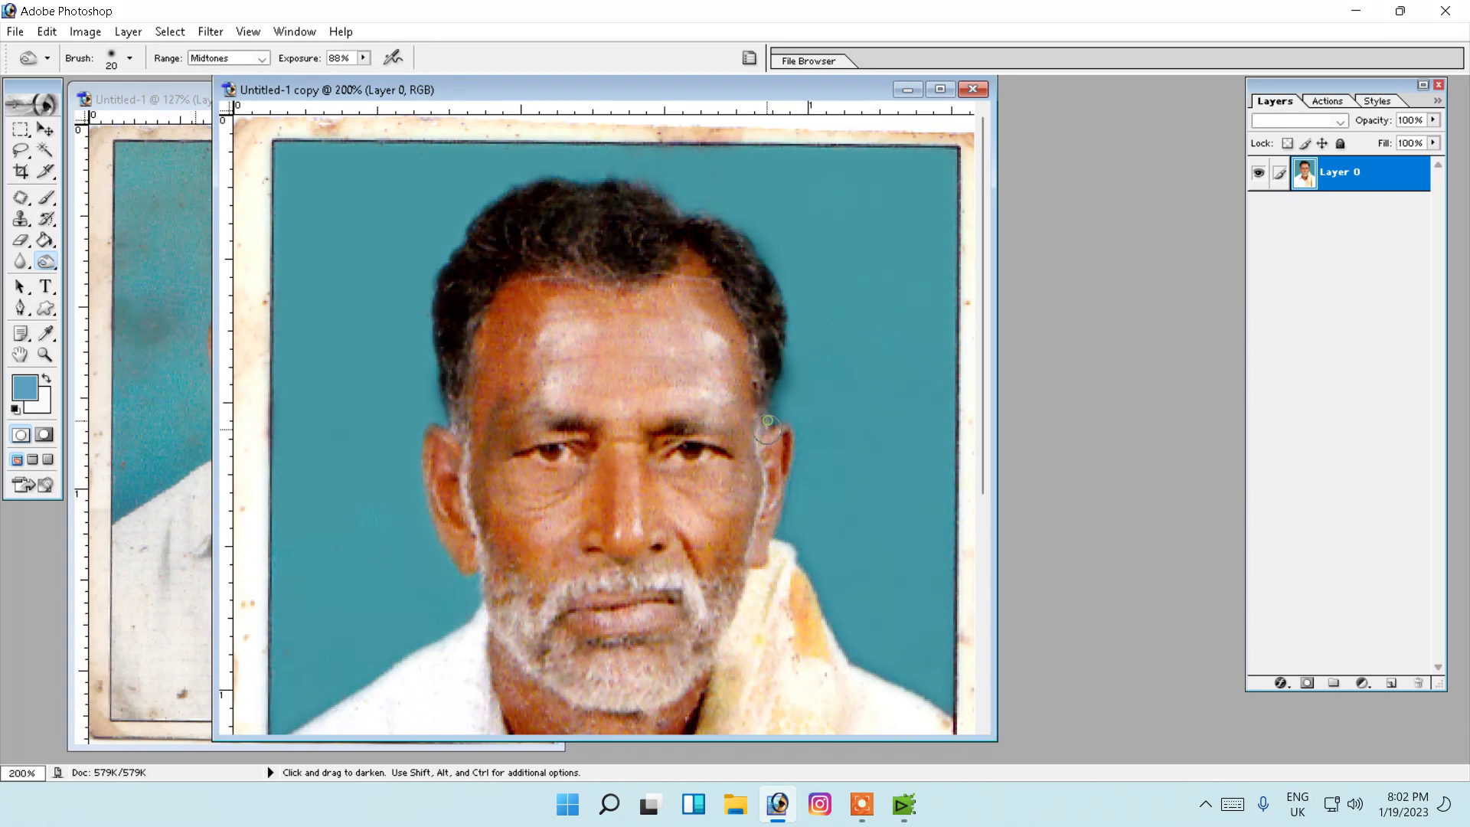
Sample the teal background as a clone source, then fit the whole portrait on screen.
key("s")
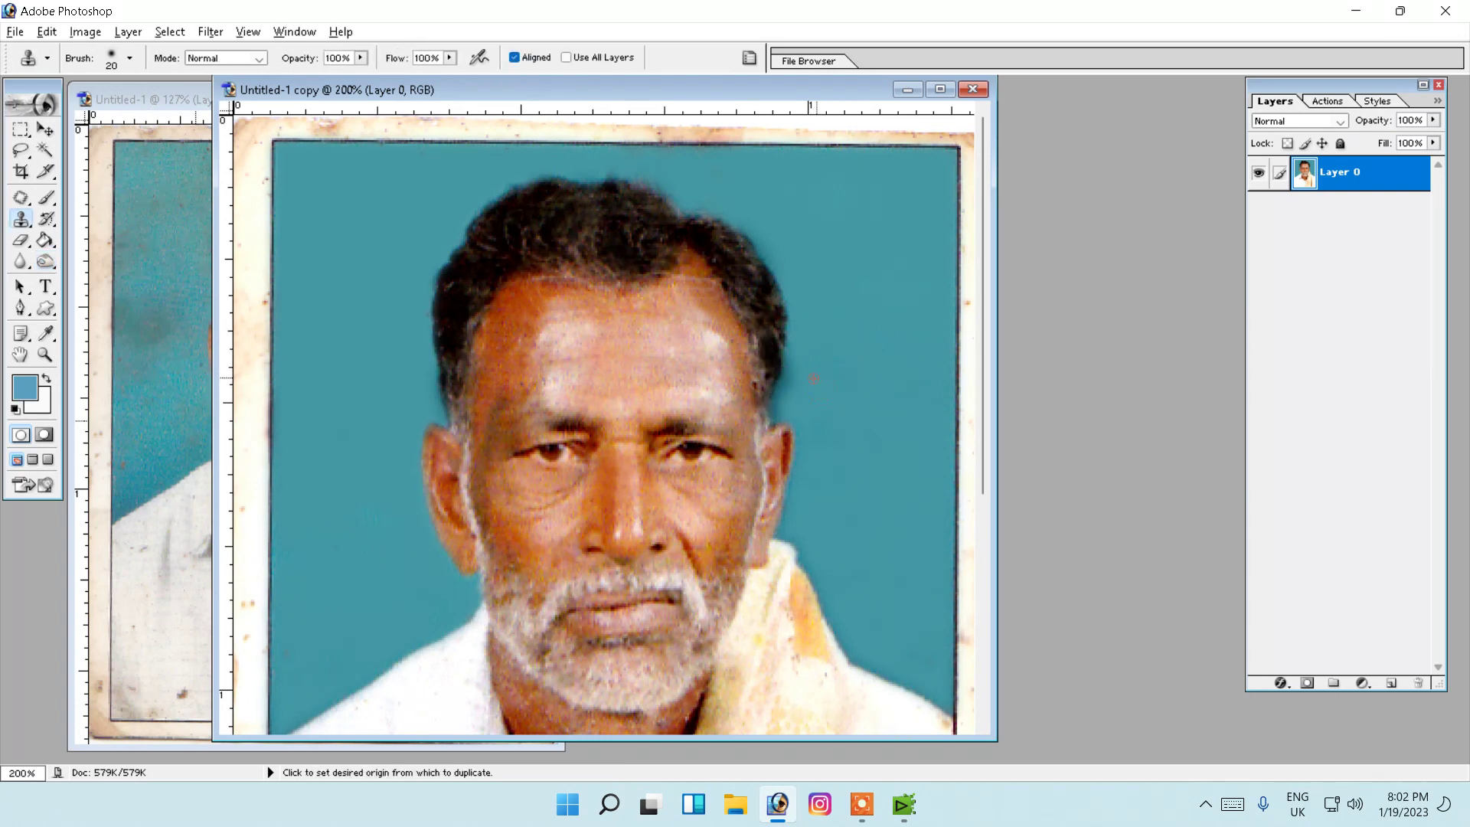
left_click(791, 405, "alt")
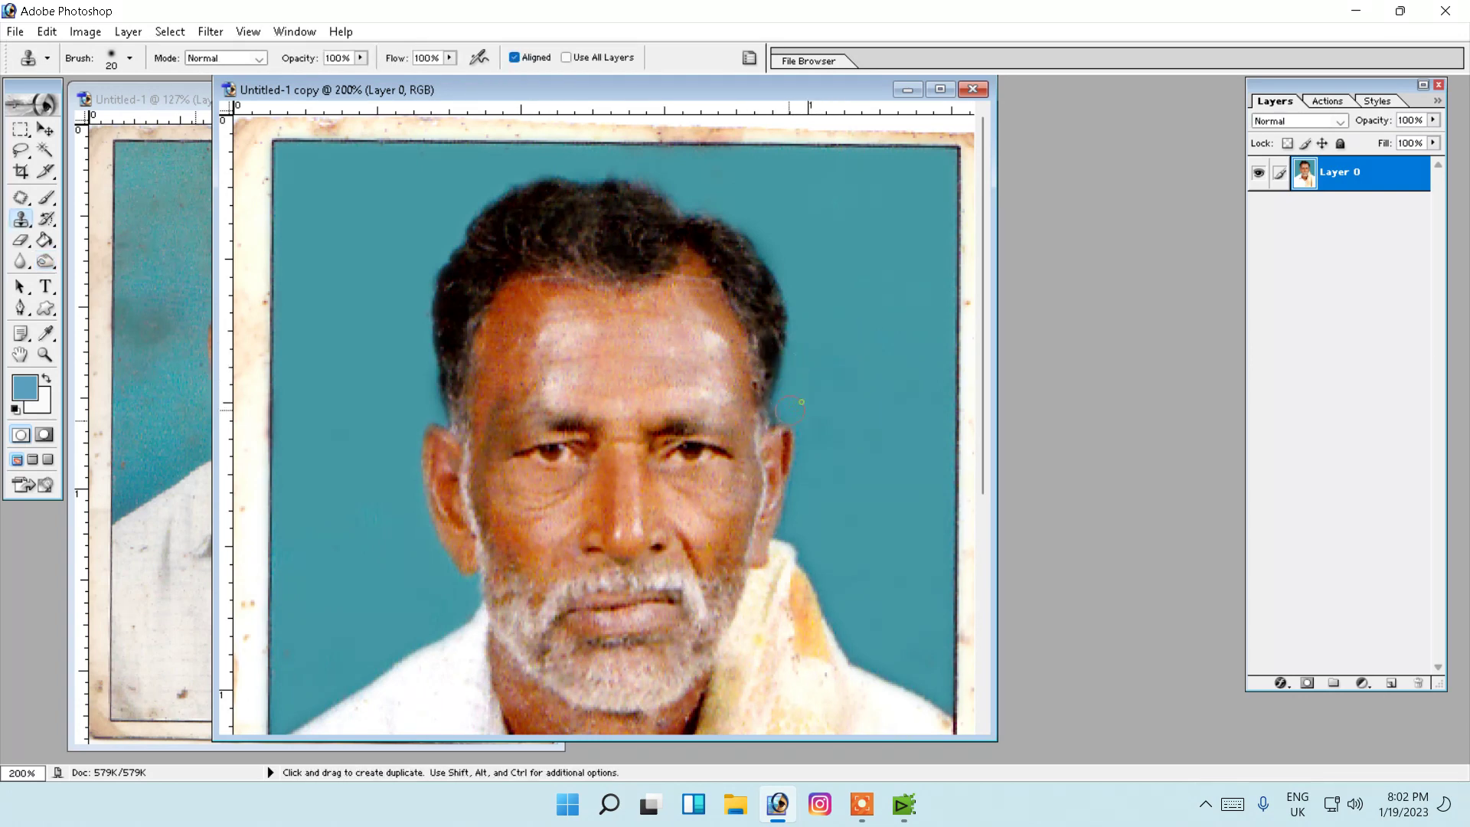
key("z")
key("ctrl+0")
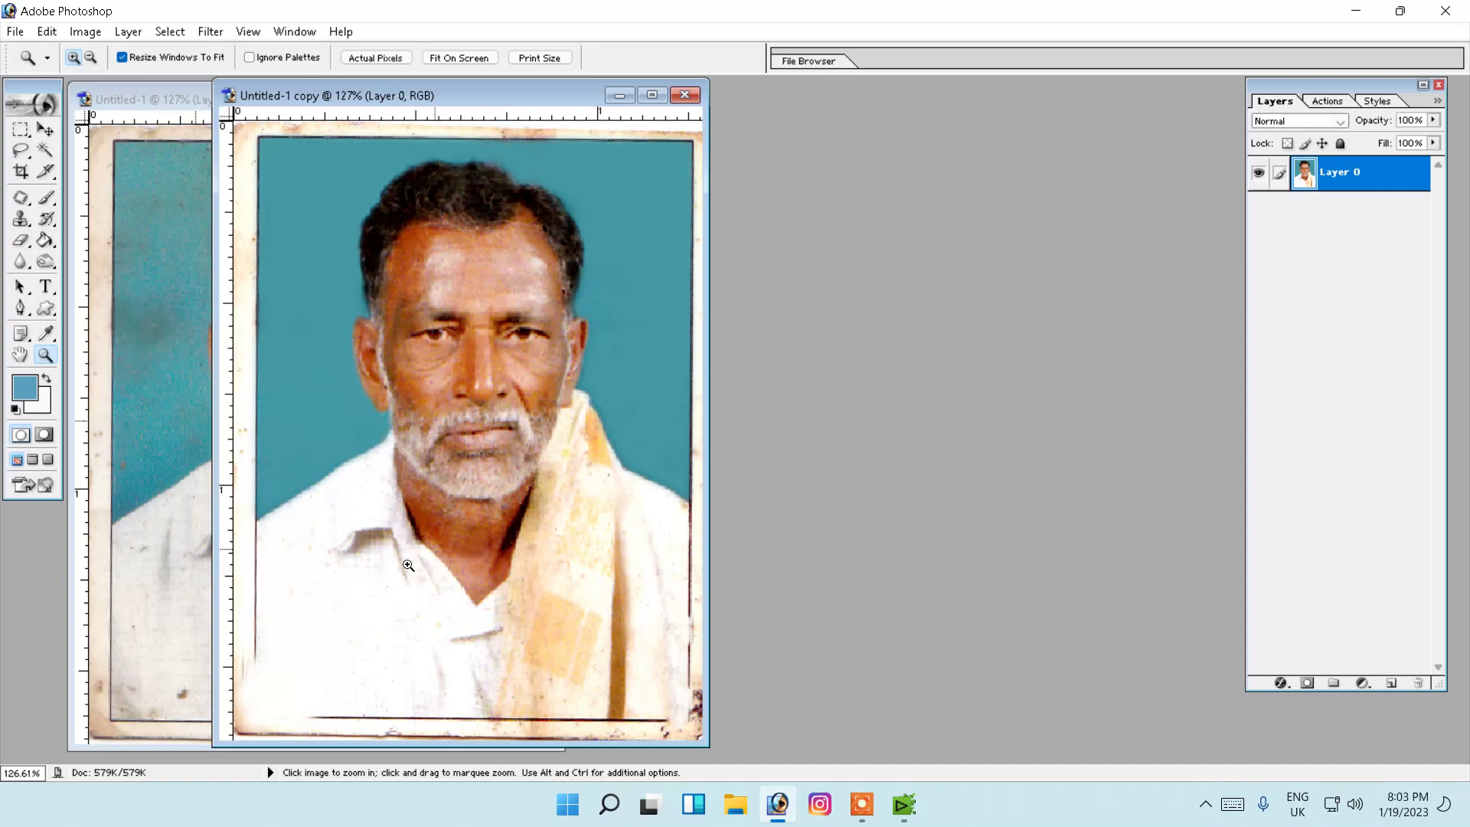
Crop the portrait copy just inside the stained outer border of the photo.
key("c")
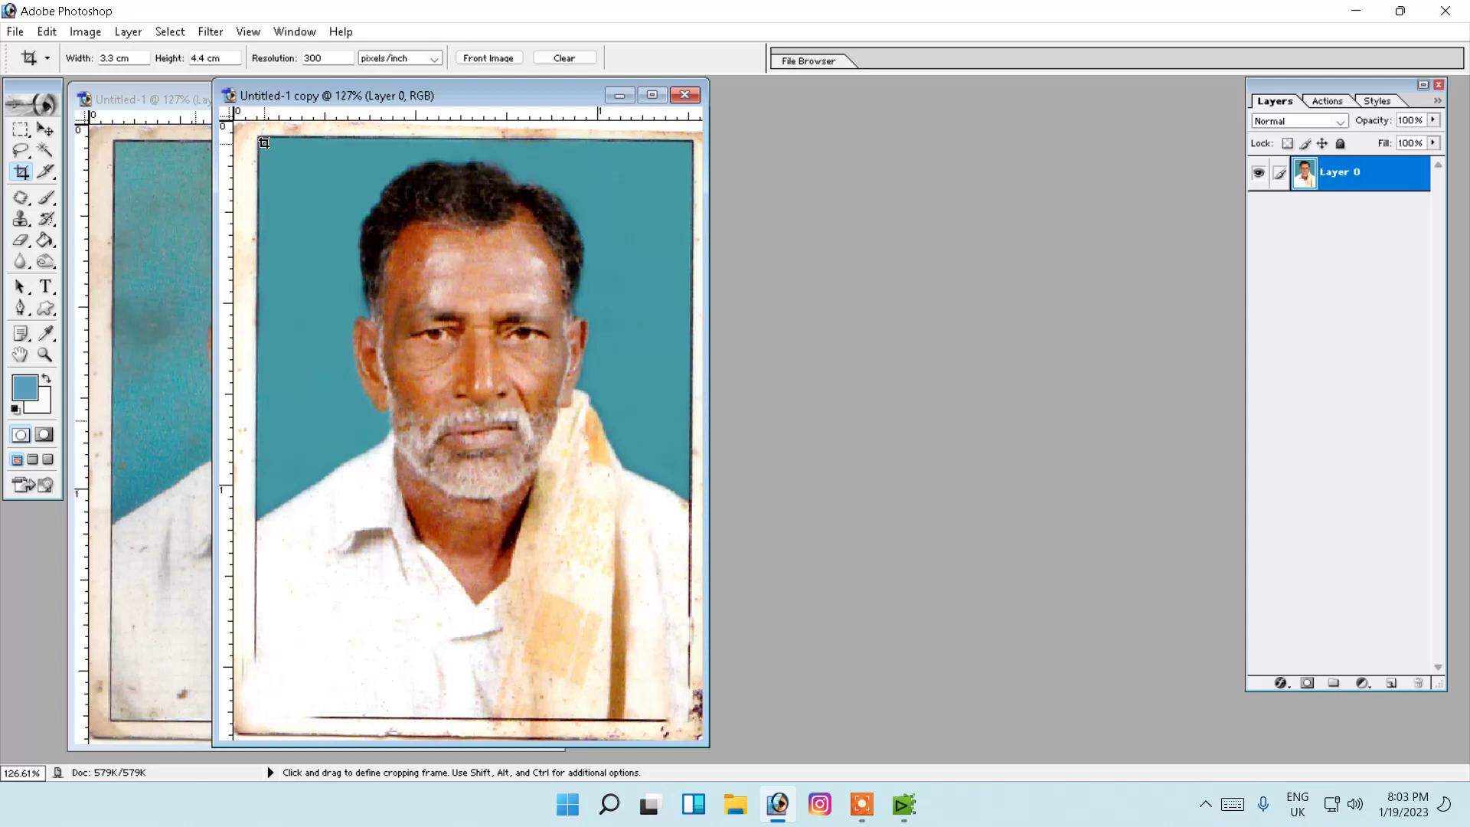
mouse_move(263, 143)
left_mouse_down()
mouse_move(680, 715)
mouse_move(681, 700)
left_mouse_up()
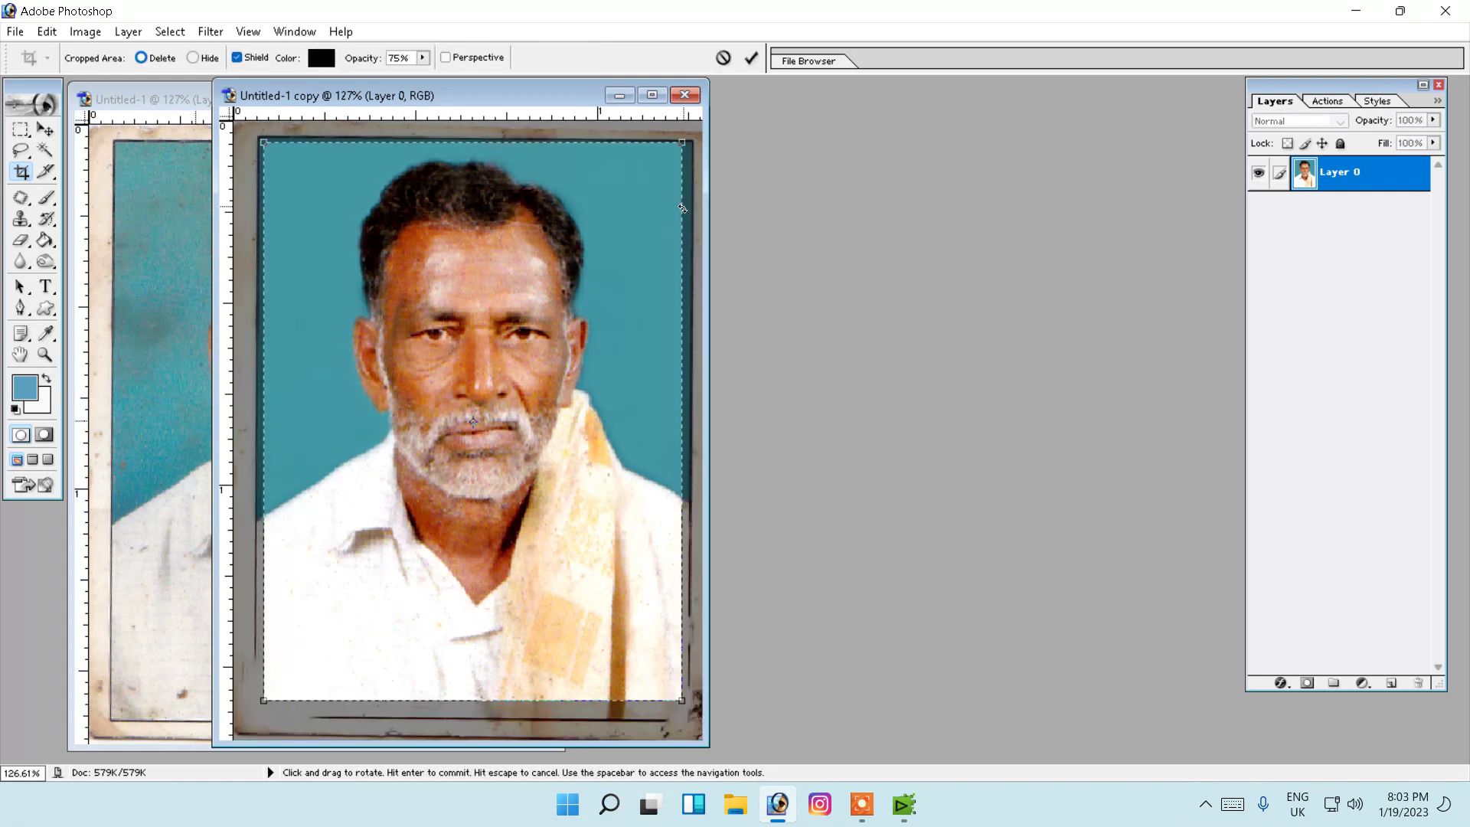
left_click(751, 59)
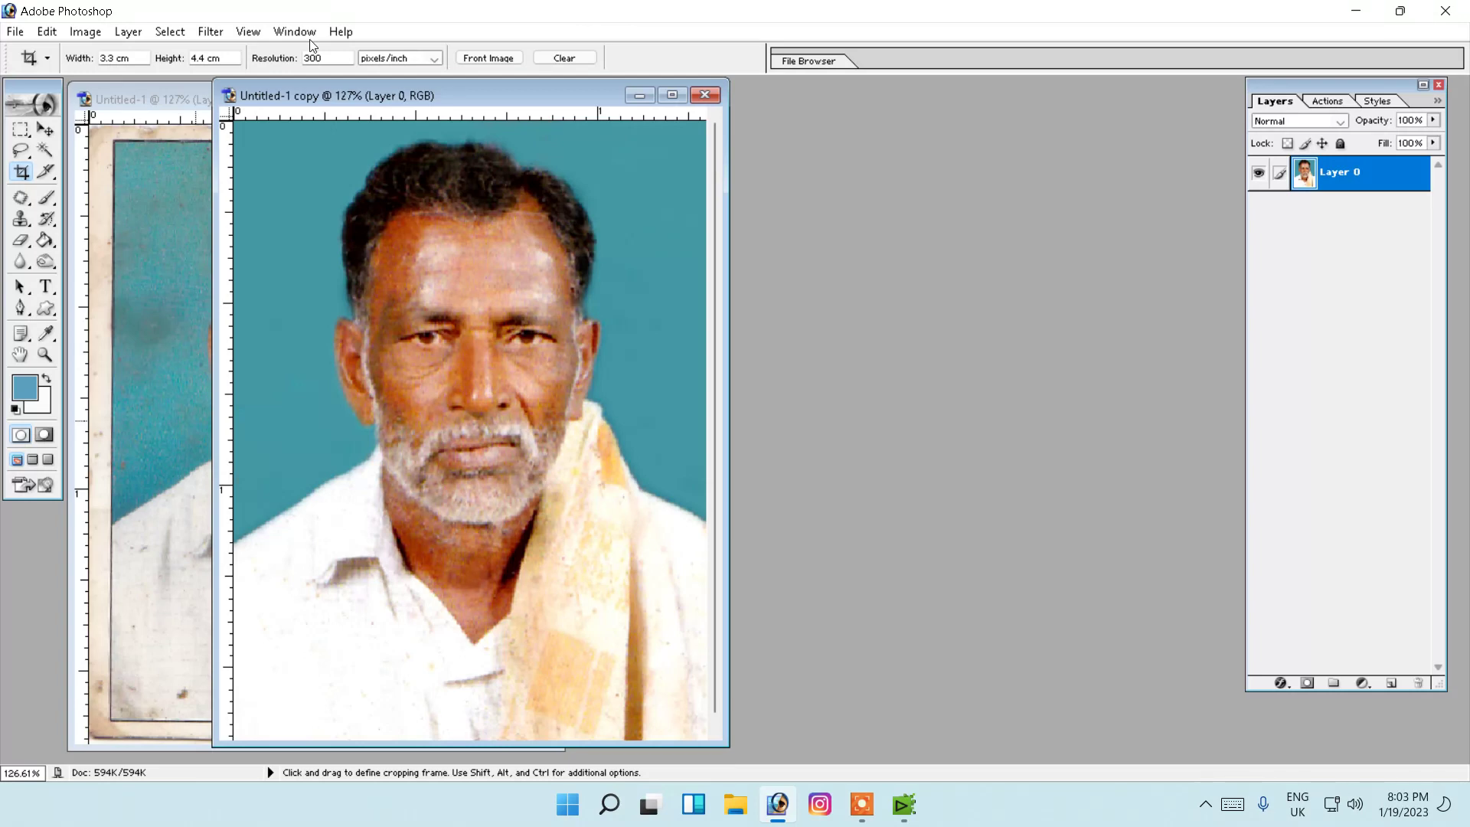
Close the original Untitled-1 scan without saving and move the restored copy's window left.
left_click_drag(580, 109, 1098, 118)
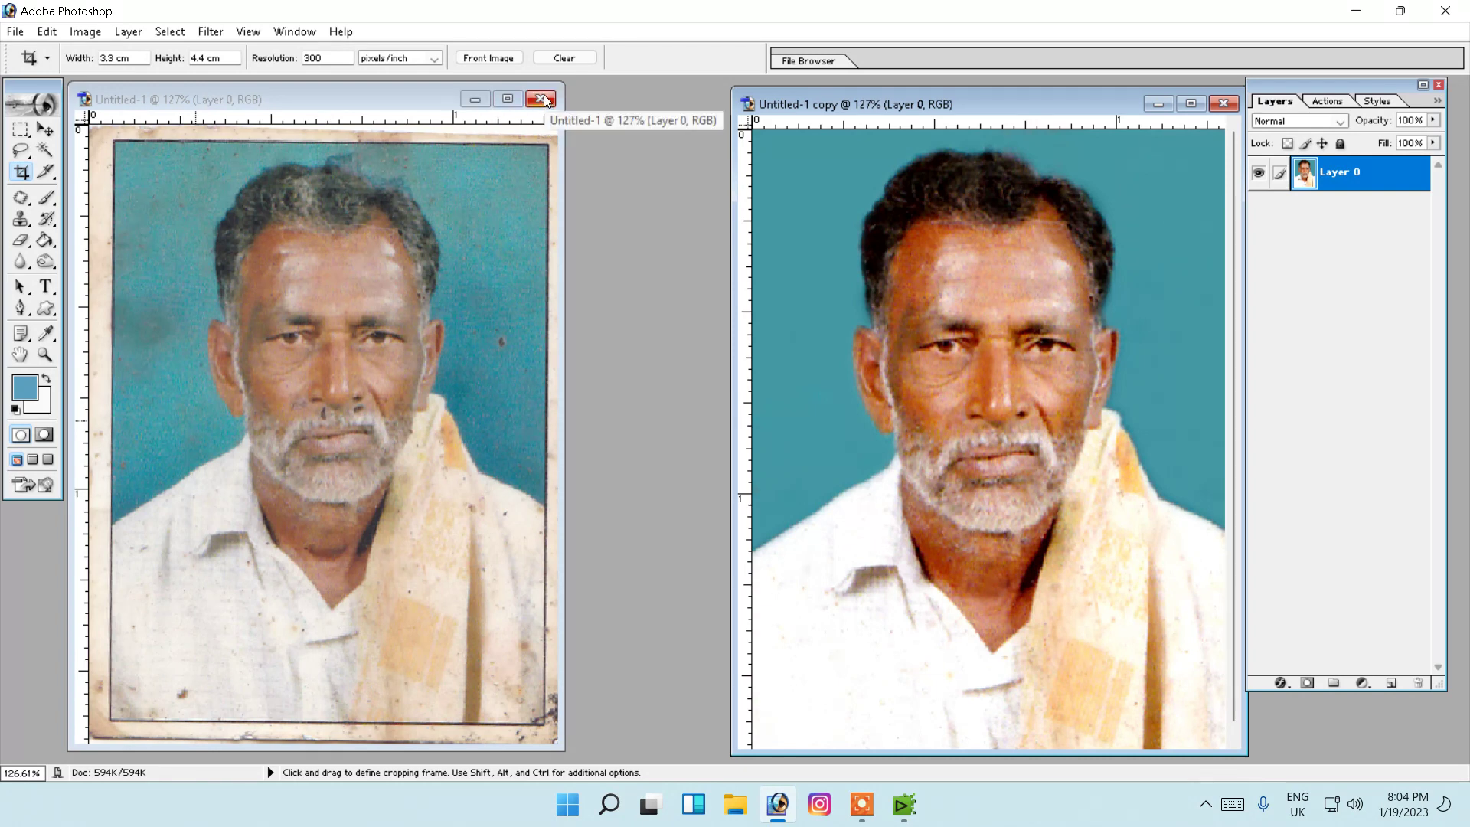
left_click(544, 205)
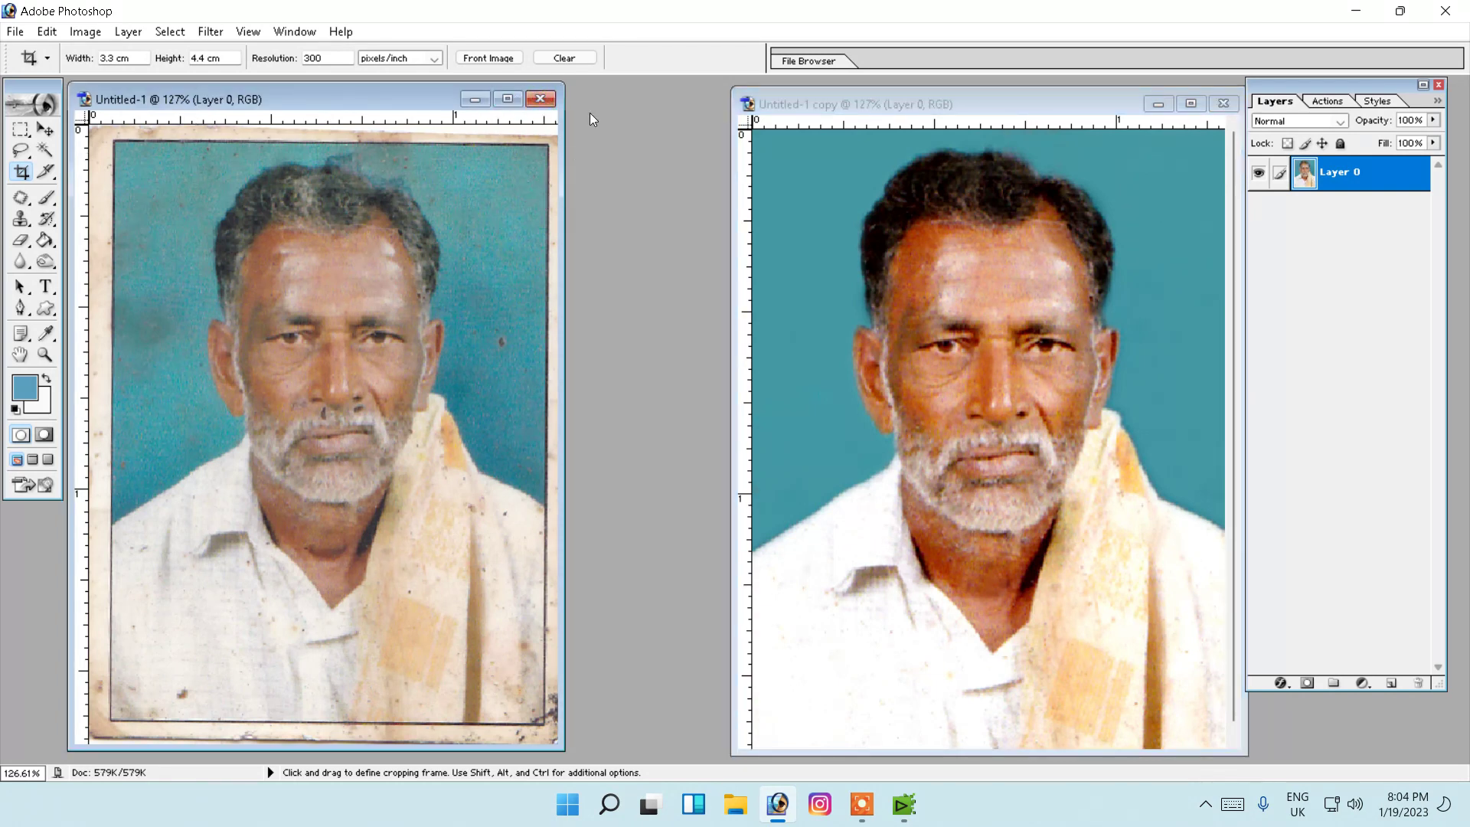
left_click(540, 98)
left_click(731, 310)
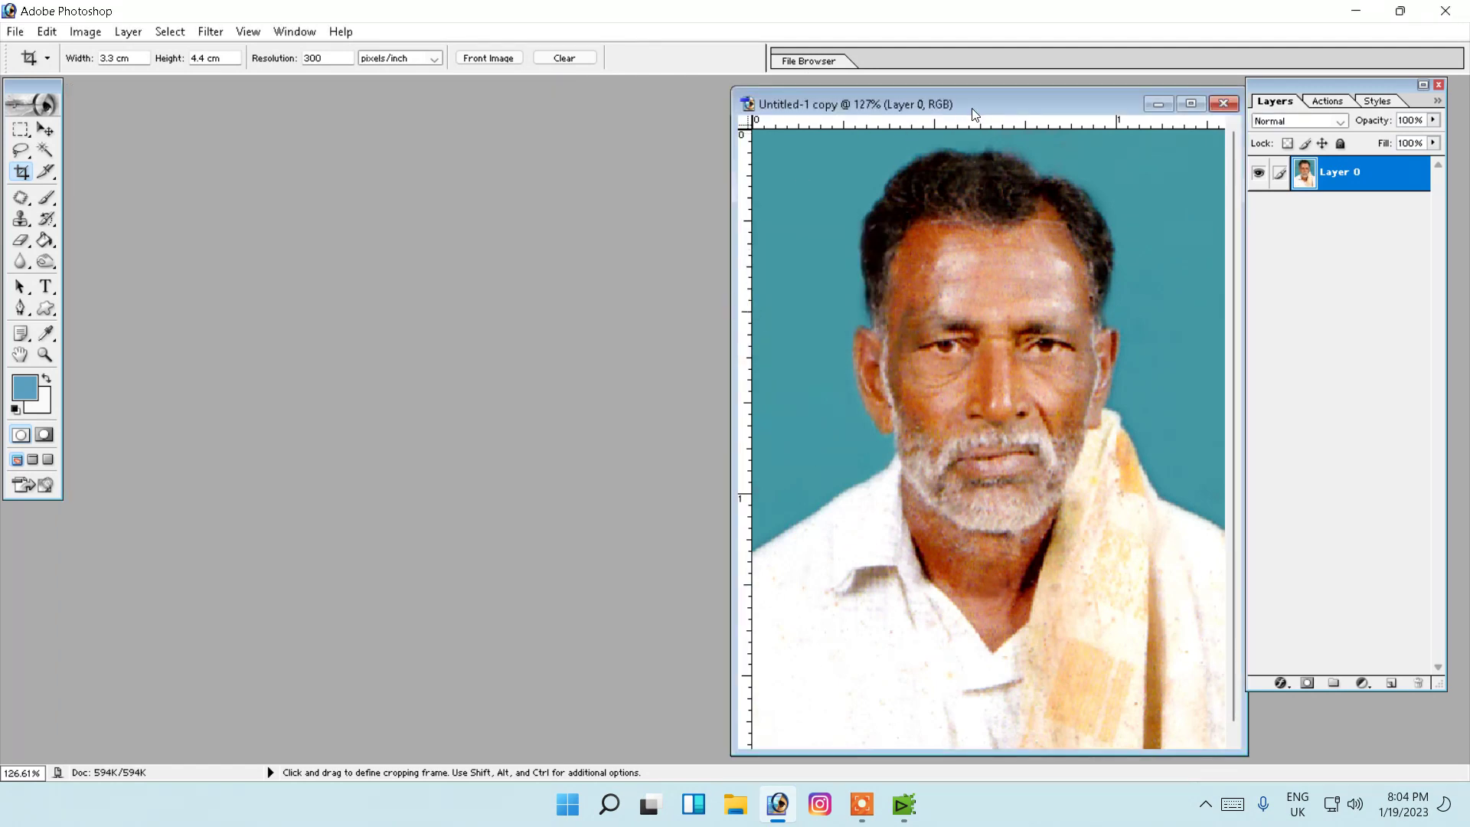
left_click_drag(971, 108, 501, 107)
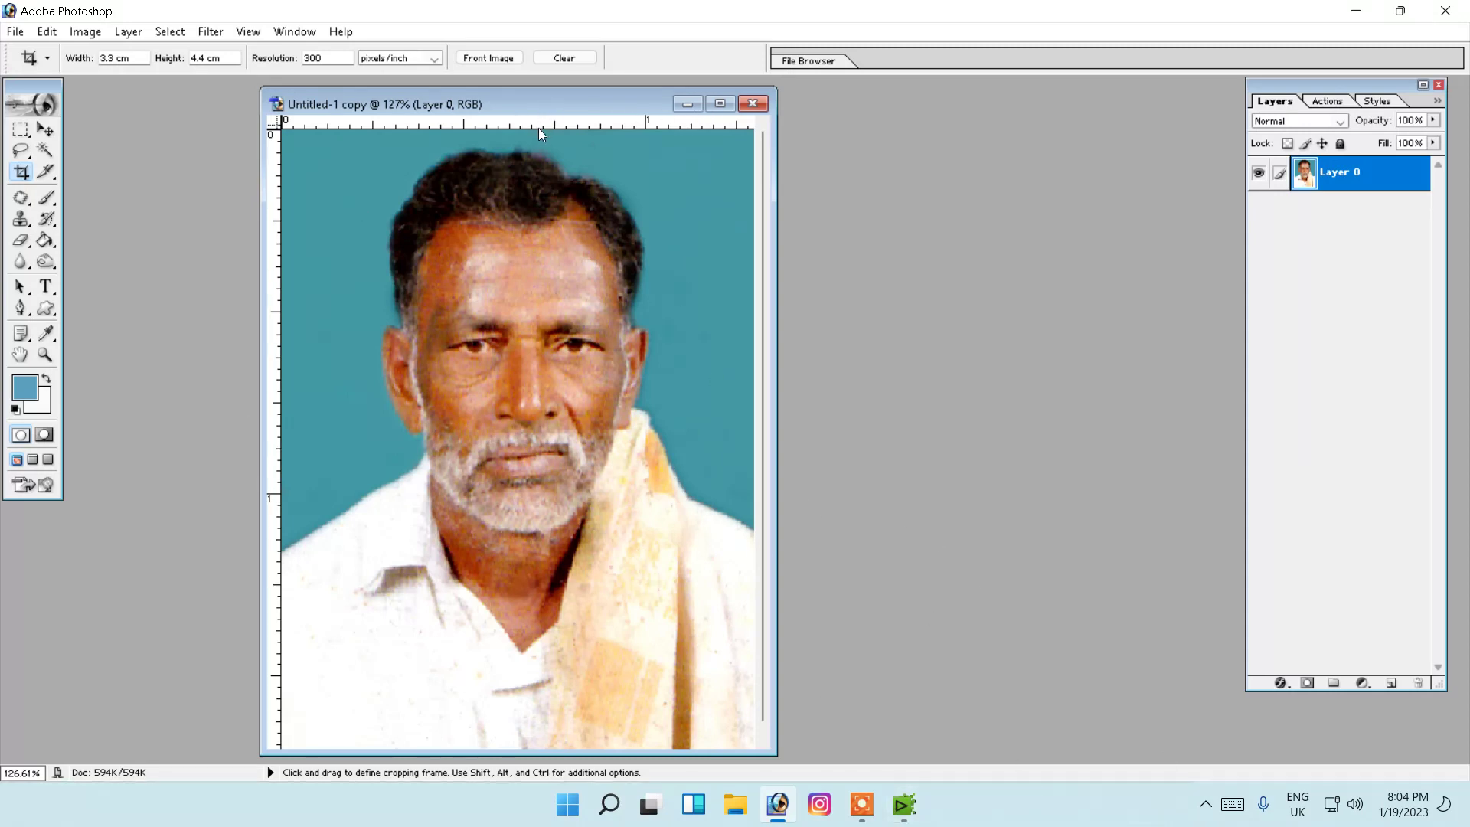
left_click_drag(588, 99, 434, 96)
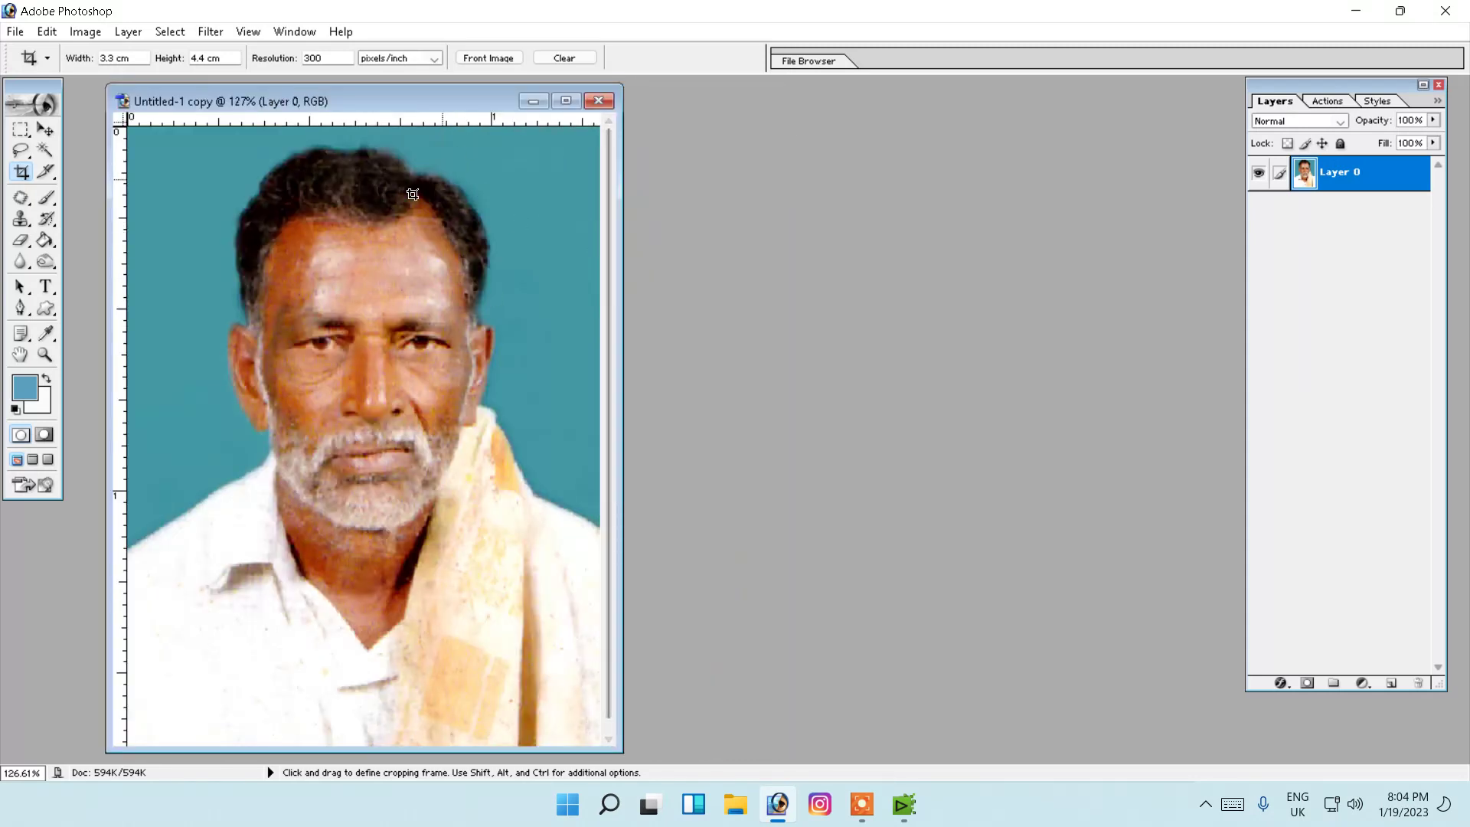
Zoom to 400% on the forehead and patch the blemish on the right forehead.
key("z")
left_click(535, 311)
left_click(722, 381)
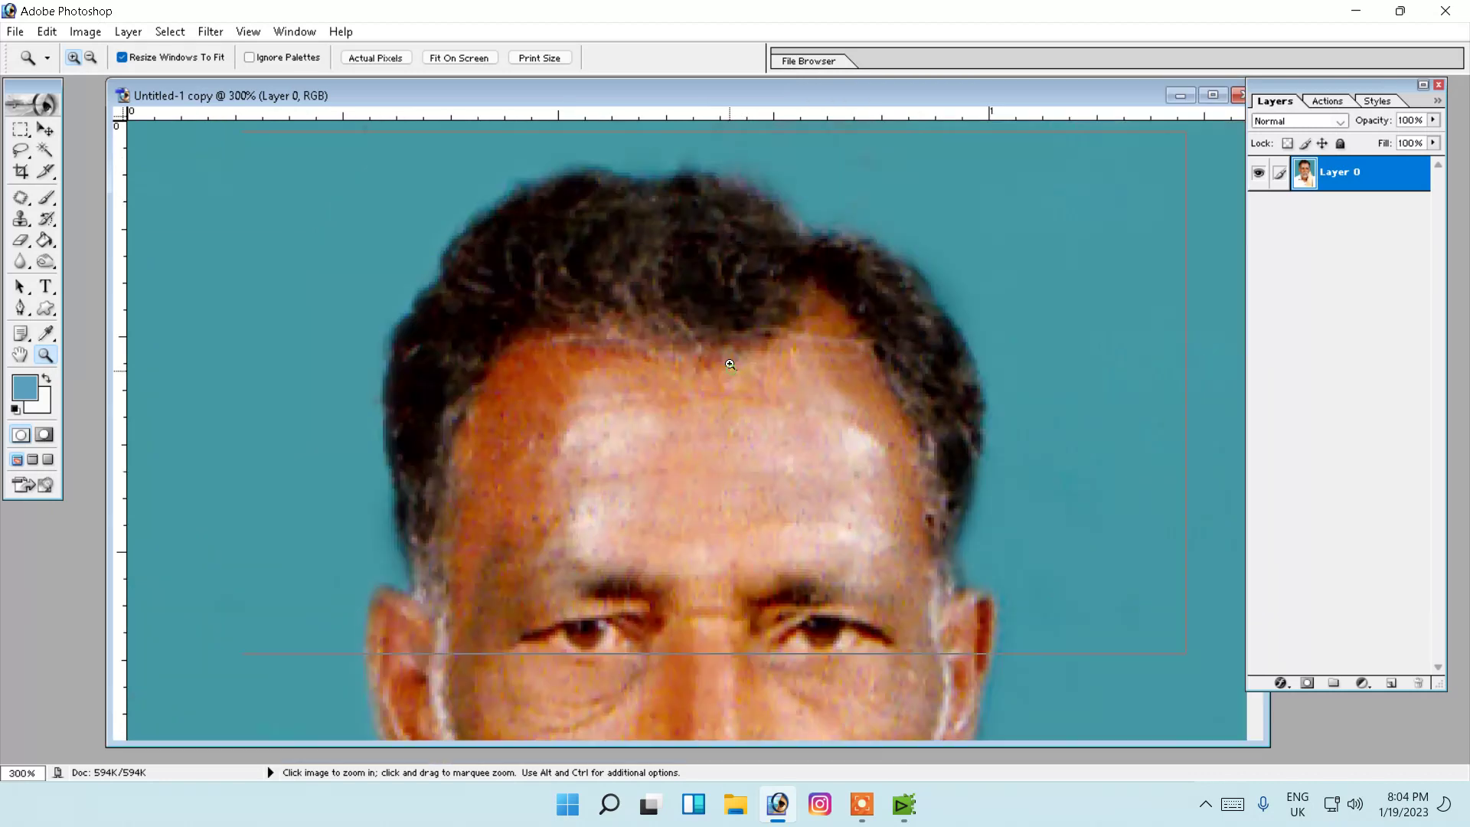
left_click(504, 386)
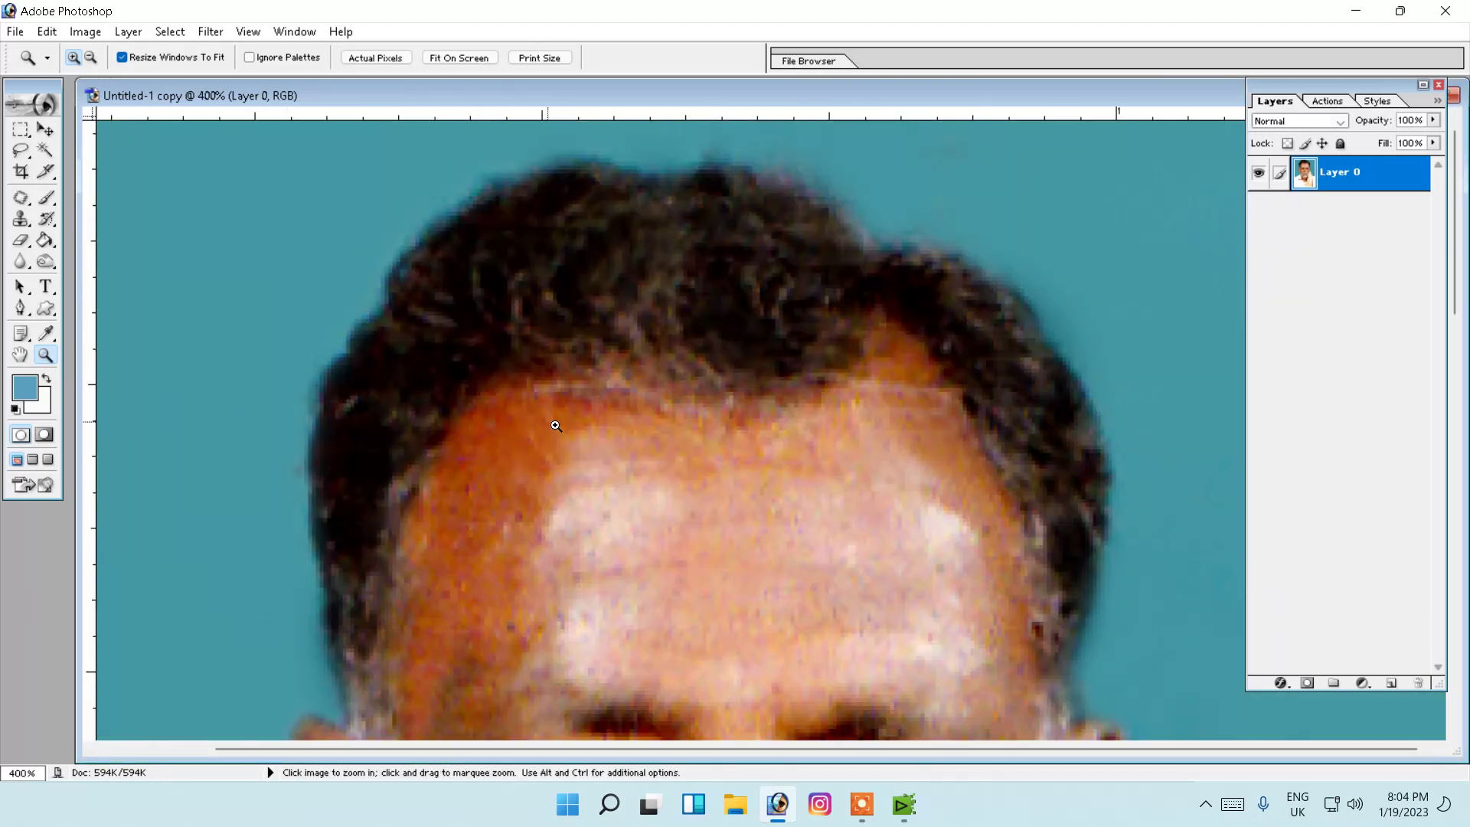
key("j")
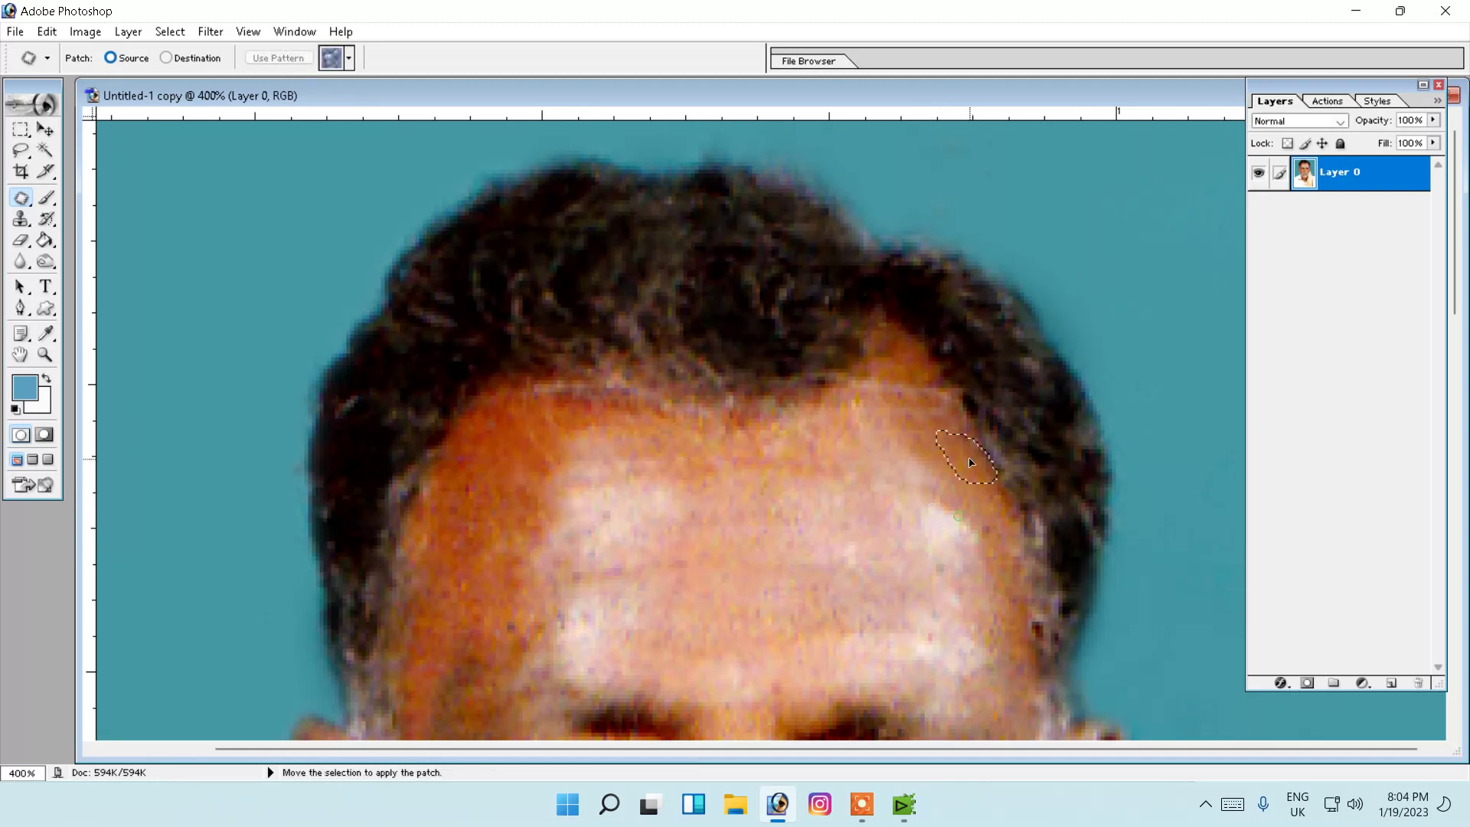
left_click_drag(904, 457, 944, 495)
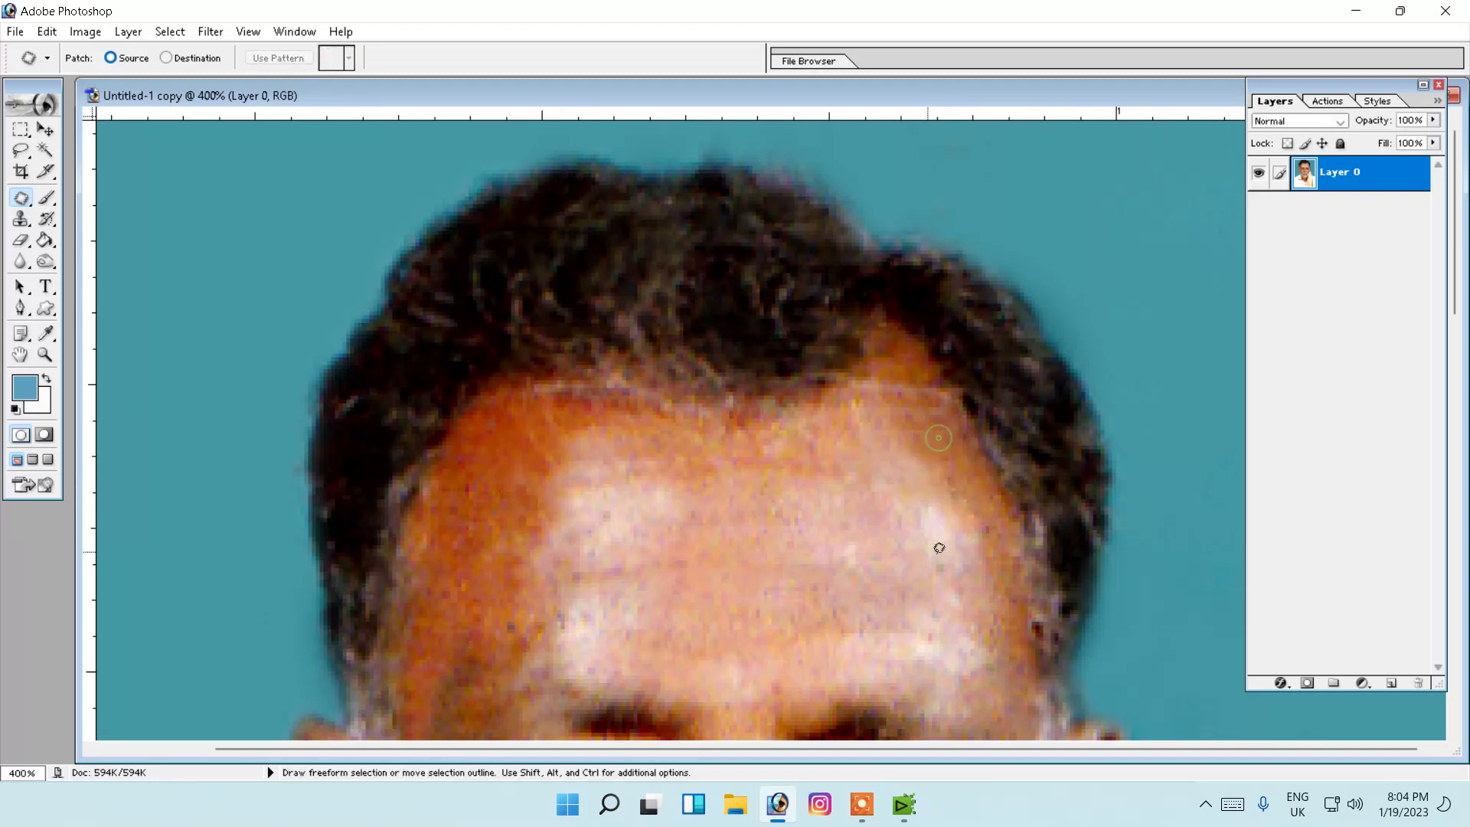
mouse_move(935, 440)
left_mouse_down()
mouse_move(973, 465)
mouse_move(992, 532)
left_mouse_up()
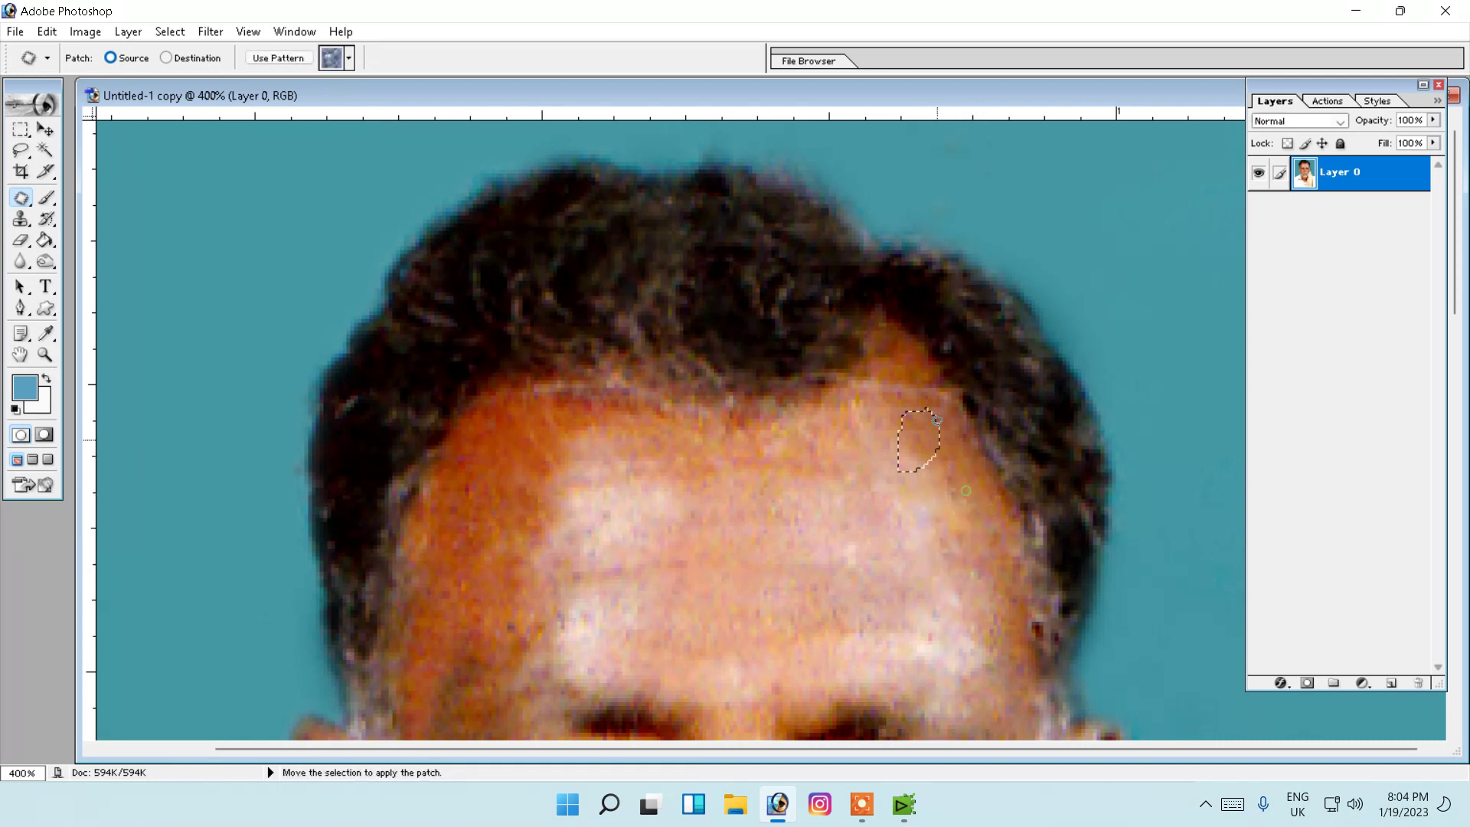
key("ctrl+d")
left_click_drag(907, 503, 891, 342)
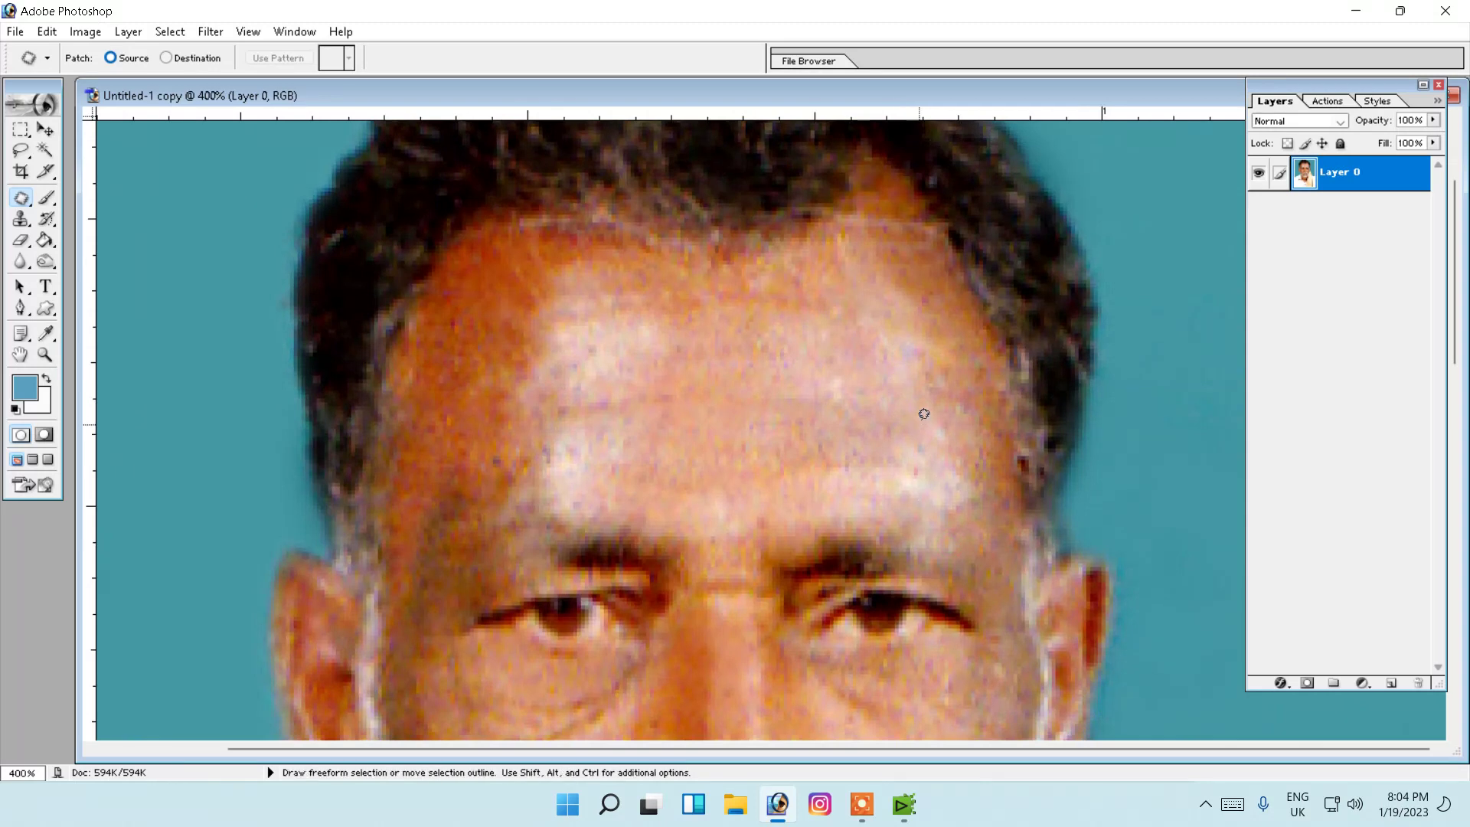
Patch the remaining blemishes across the left and right forehead with clean skin.
left_click_drag(903, 449, 940, 456)
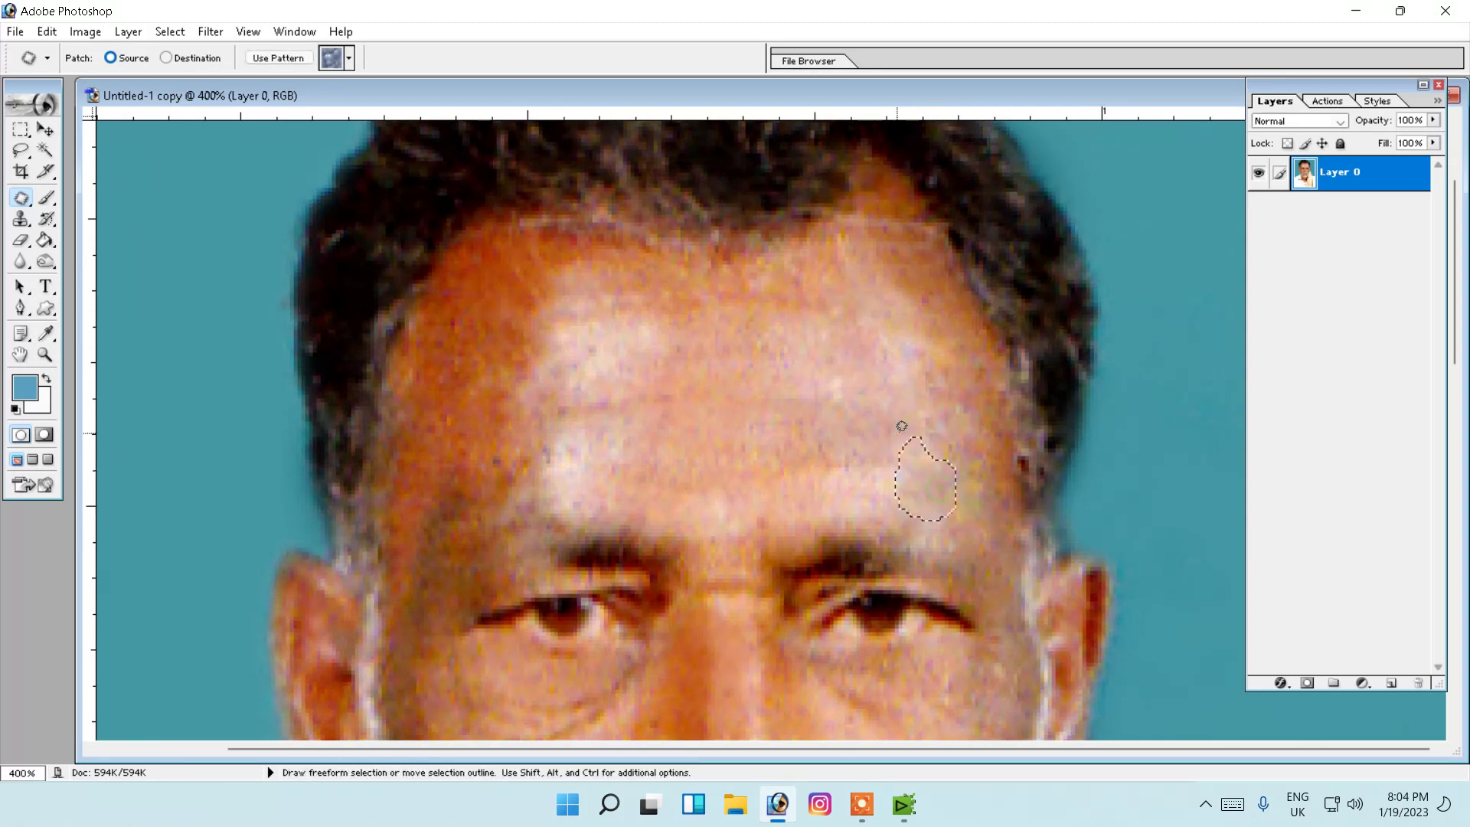
mouse_move(900, 329)
left_mouse_down()
mouse_move(939, 332)
mouse_move(903, 330)
left_mouse_up()
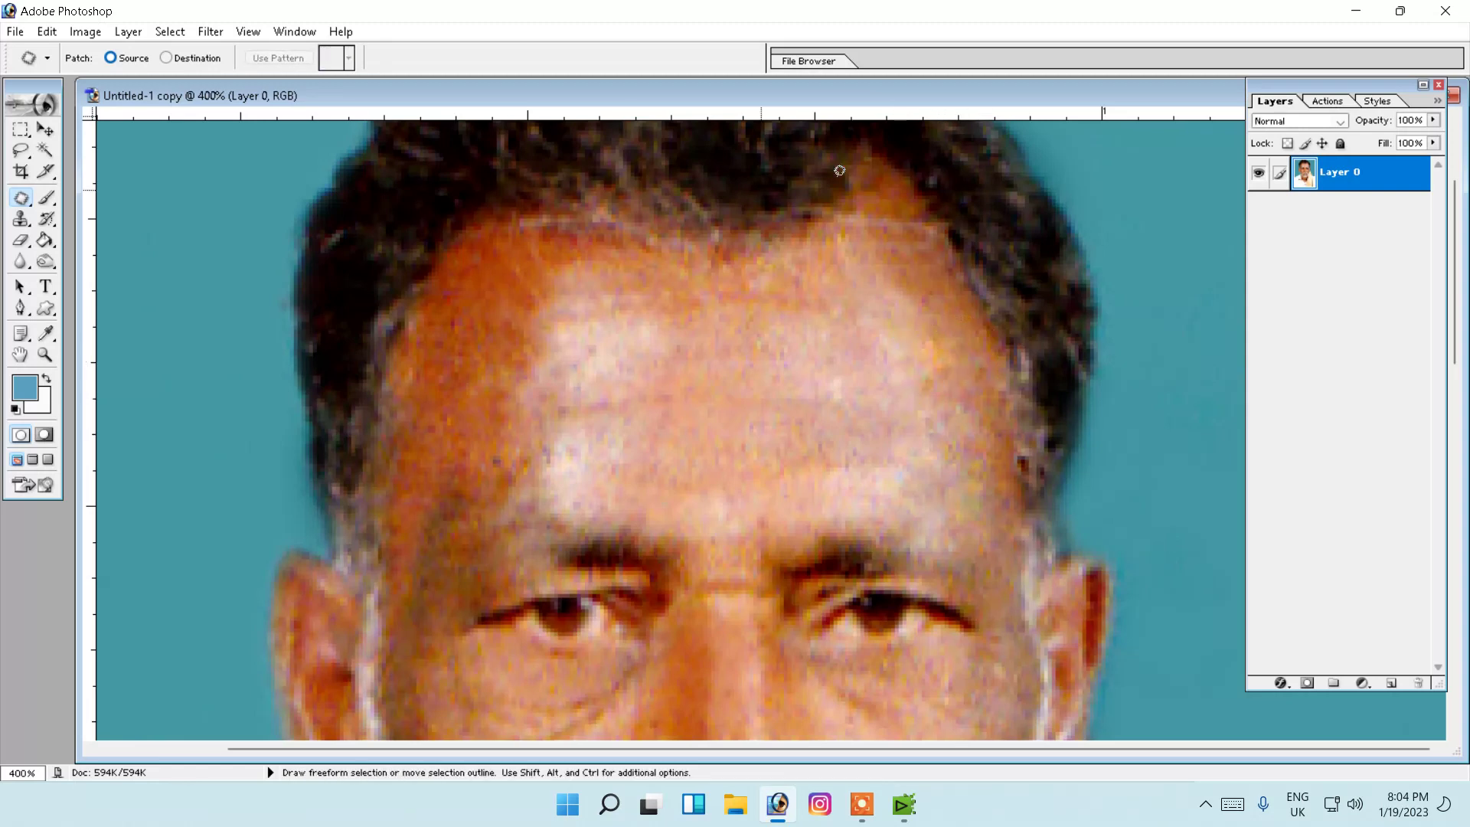
mouse_move(629, 291)
left_mouse_down()
mouse_move(651, 365)
mouse_move(629, 293)
mouse_move(716, 322)
left_mouse_up()
mouse_move(850, 205)
left_mouse_down()
mouse_move(917, 232)
mouse_move(909, 210)
mouse_move(911, 245)
left_mouse_up()
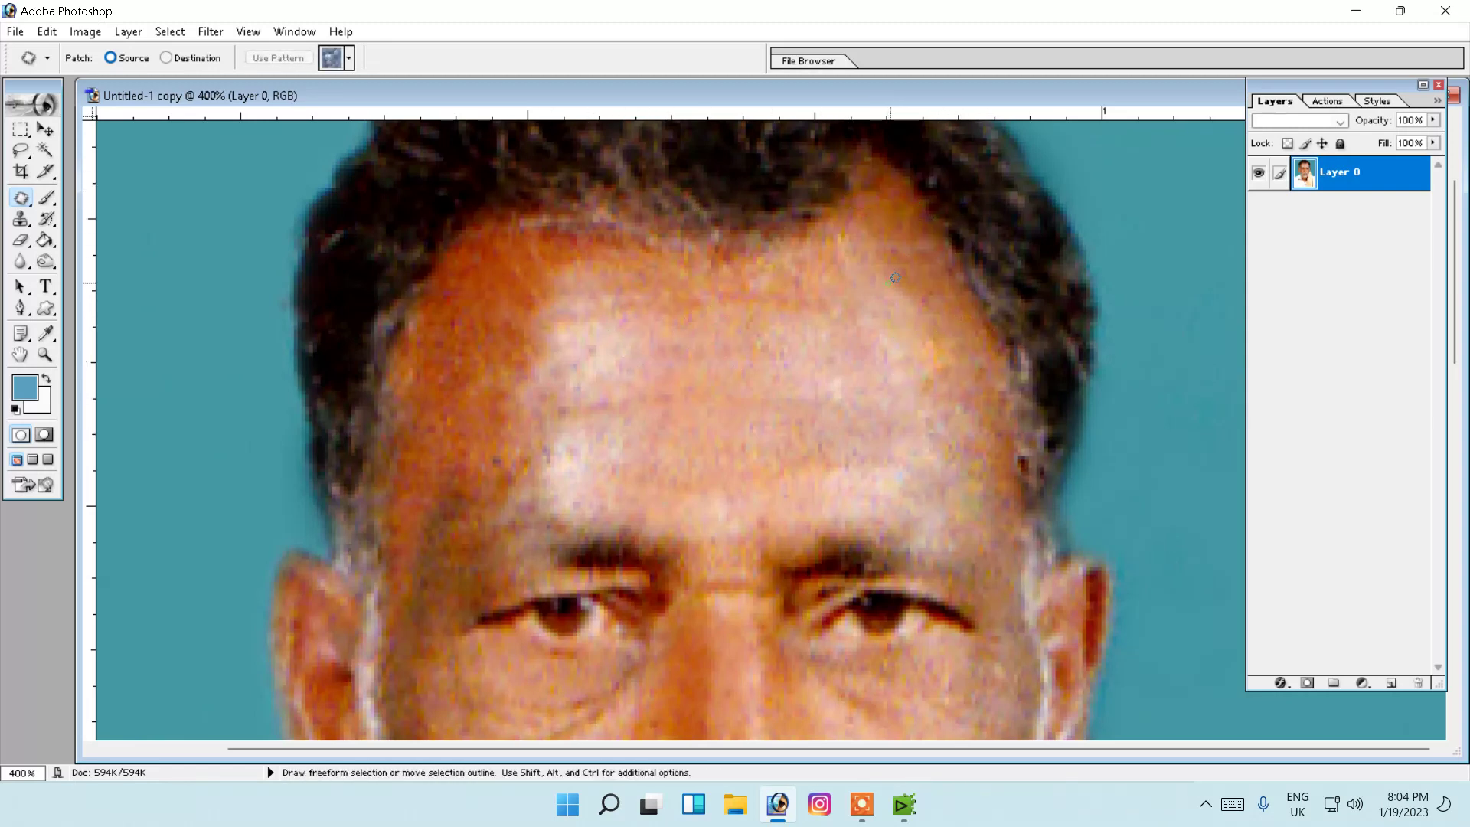
key("ctrl+d")
mouse_move(555, 320)
left_mouse_down()
mouse_move(536, 291)
mouse_move(528, 392)
mouse_move(549, 337)
mouse_move(520, 360)
left_mouse_up()
key("ctrl+d")
key("ctrl+d")
mouse_move(526, 410)
left_mouse_down()
mouse_move(589, 425)
mouse_move(605, 360)
left_mouse_up()
key("ctrl+d")
key("ctrl+d")
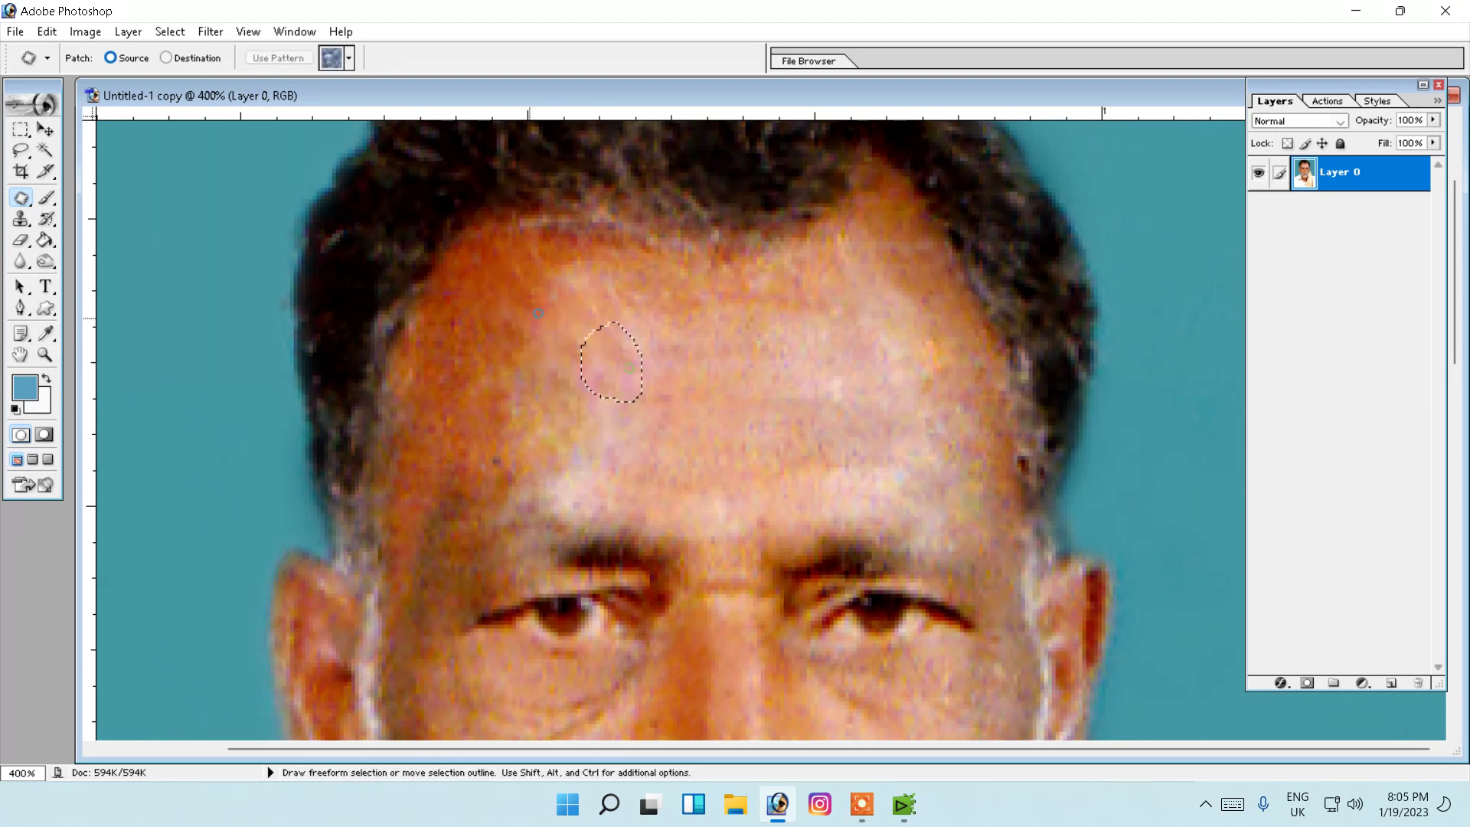
key("ctrl+d")
left_click_drag(949, 387, 732, 299)
key("ctrl+d")
Patch the spots on the nose bridge, then fit the whole portrait on screen.
scroll(715, 517, "down", 2)
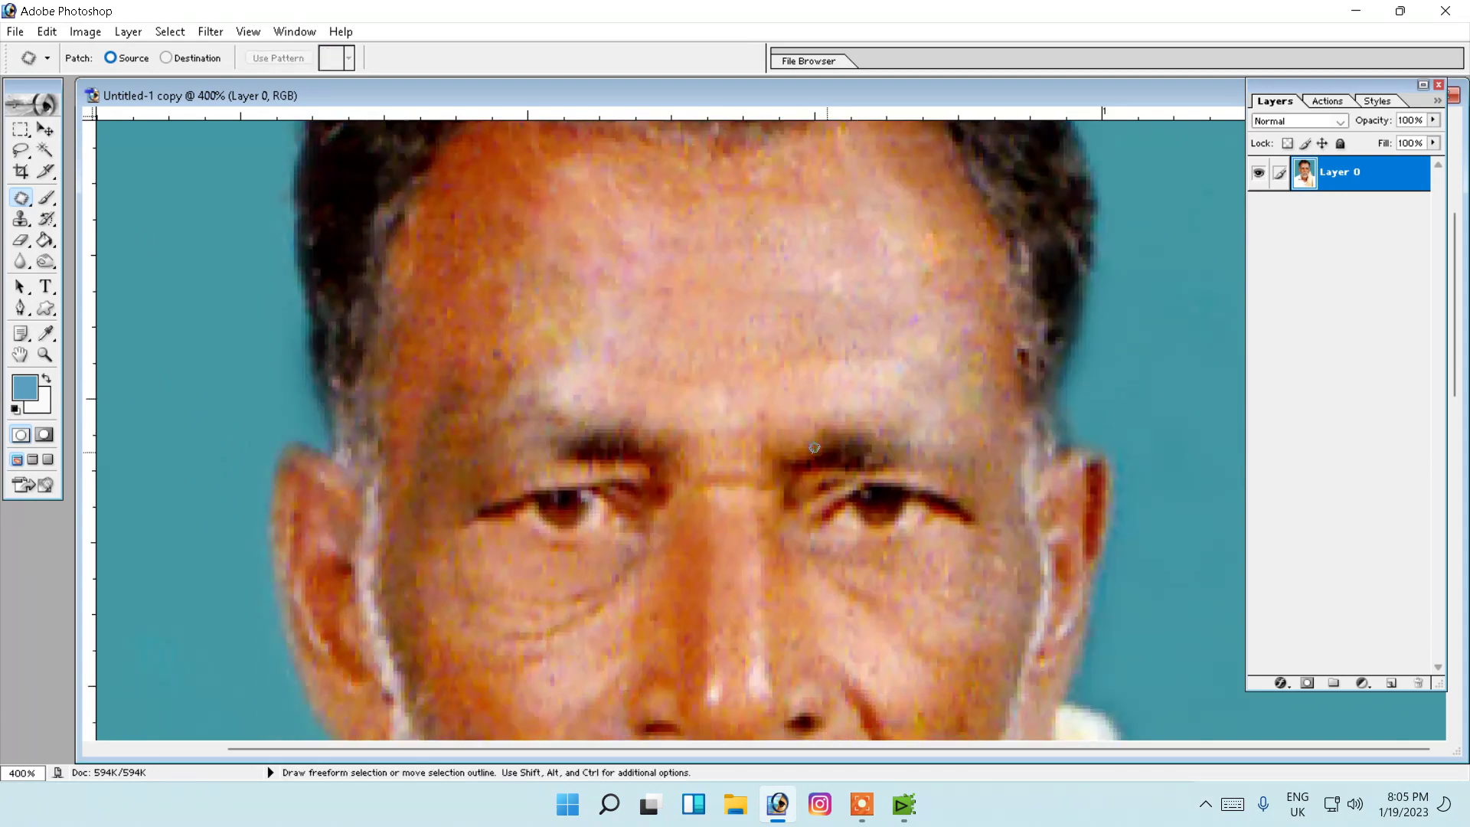
scroll(714, 518, "down", 2)
scroll(714, 518, "down", 2)
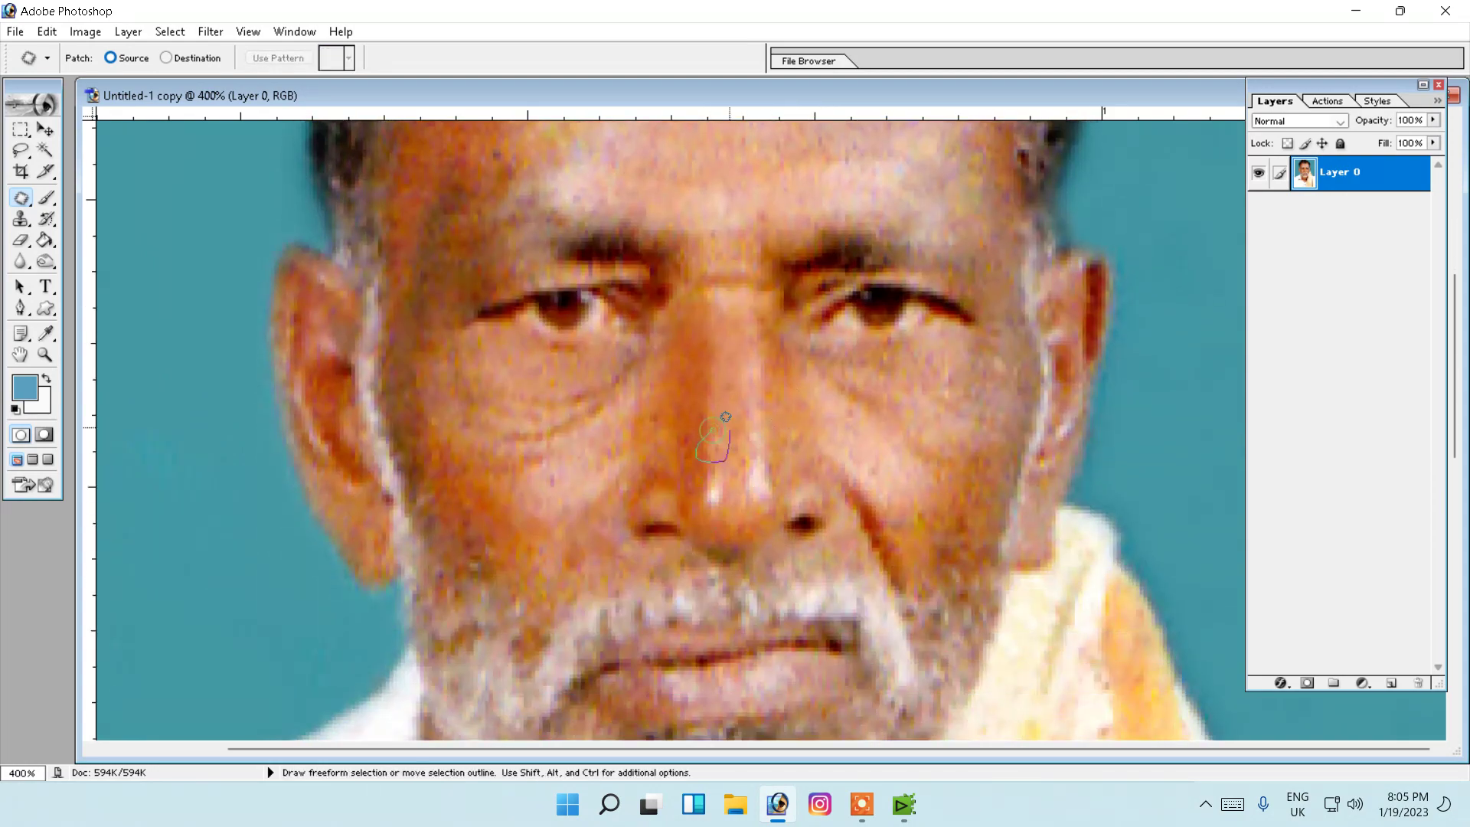
left_click_drag(715, 434, 720, 411)
key("Return")
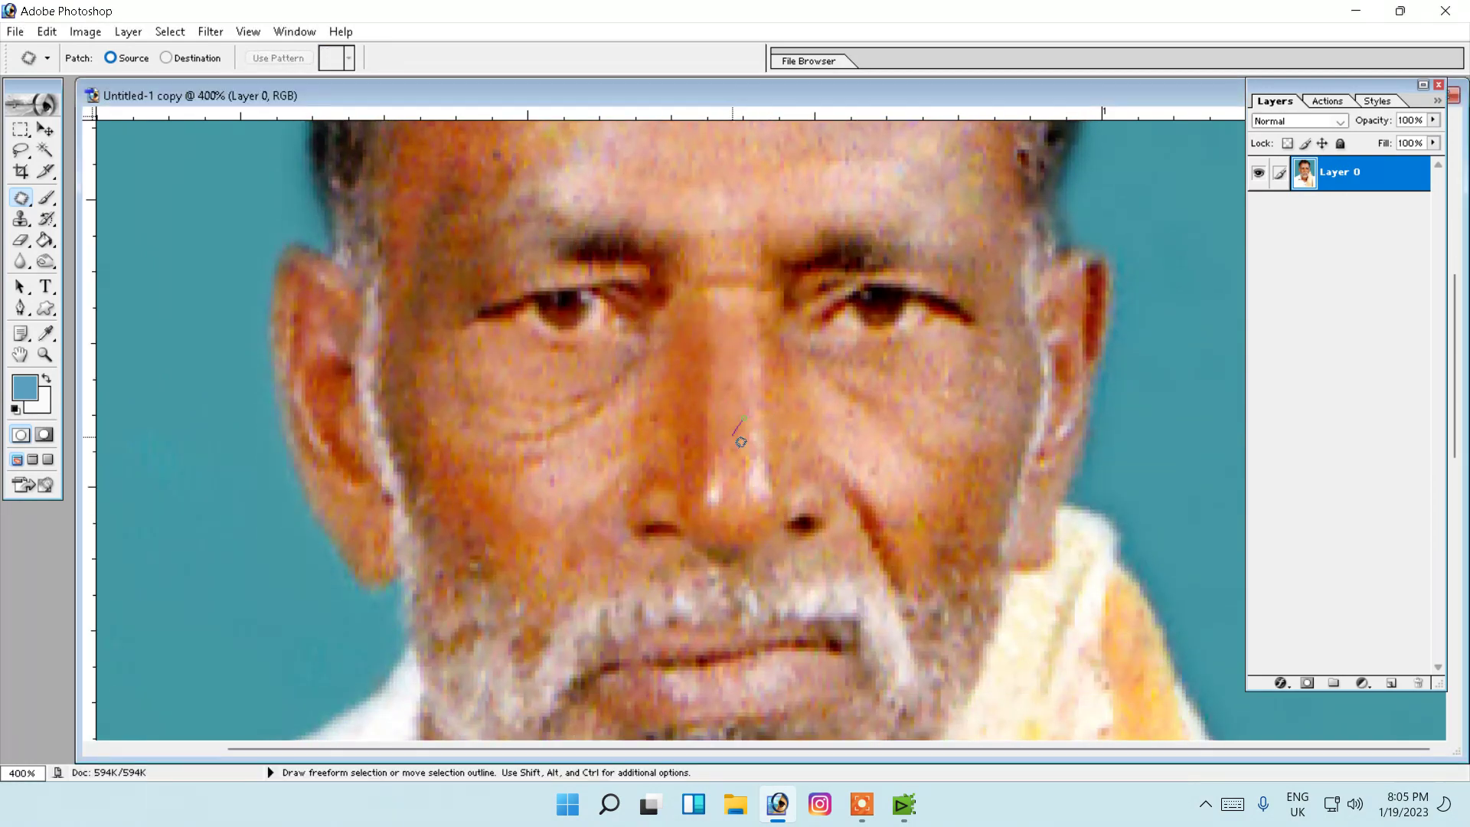
left_click_drag(748, 354, 771, 346)
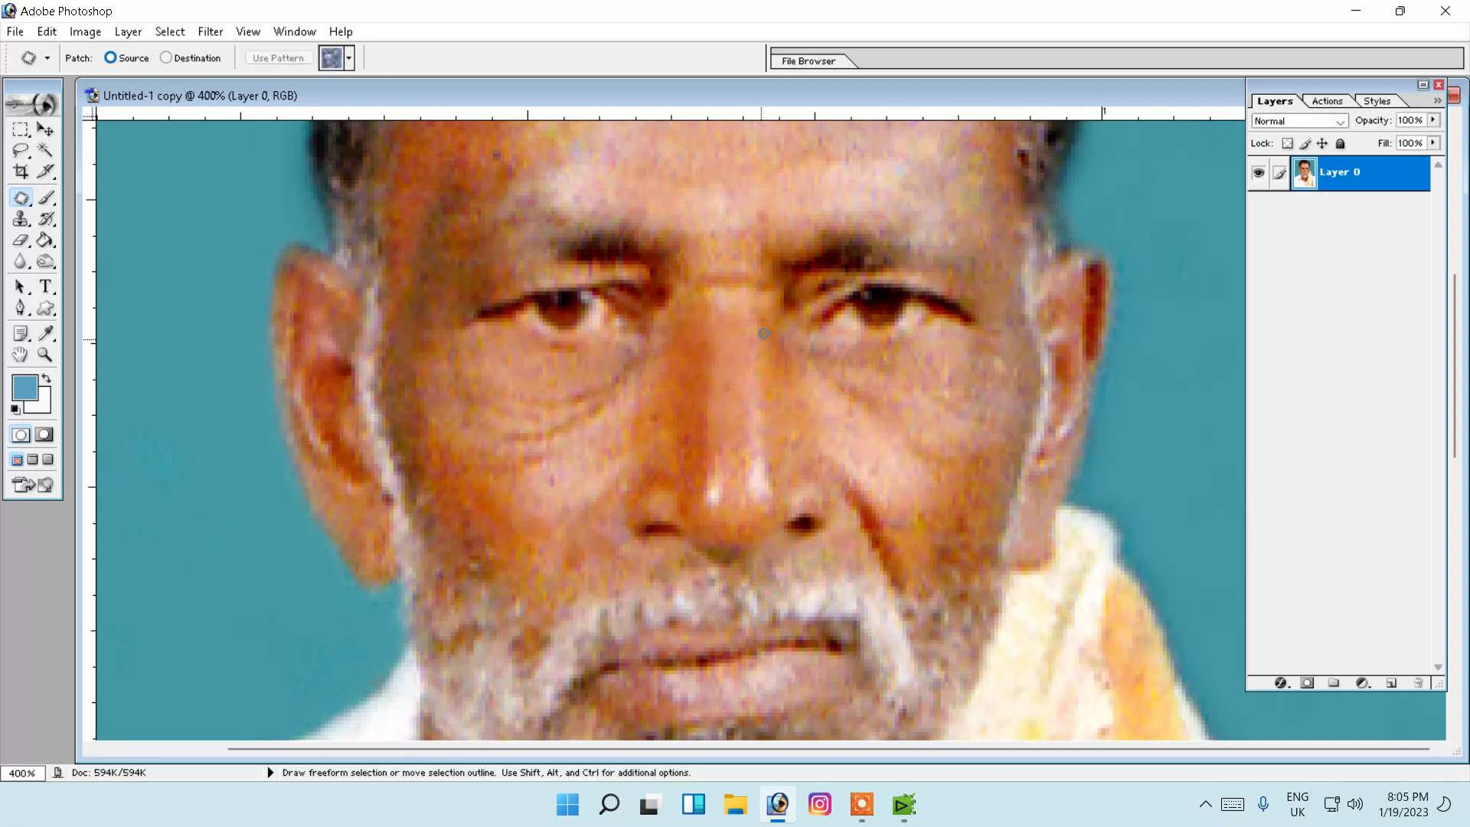
mouse_move(710, 457)
left_mouse_down()
mouse_move(722, 489)
mouse_move(725, 443)
mouse_move(761, 406)
left_mouse_up()
left_click(727, 436)
left_click(680, 456)
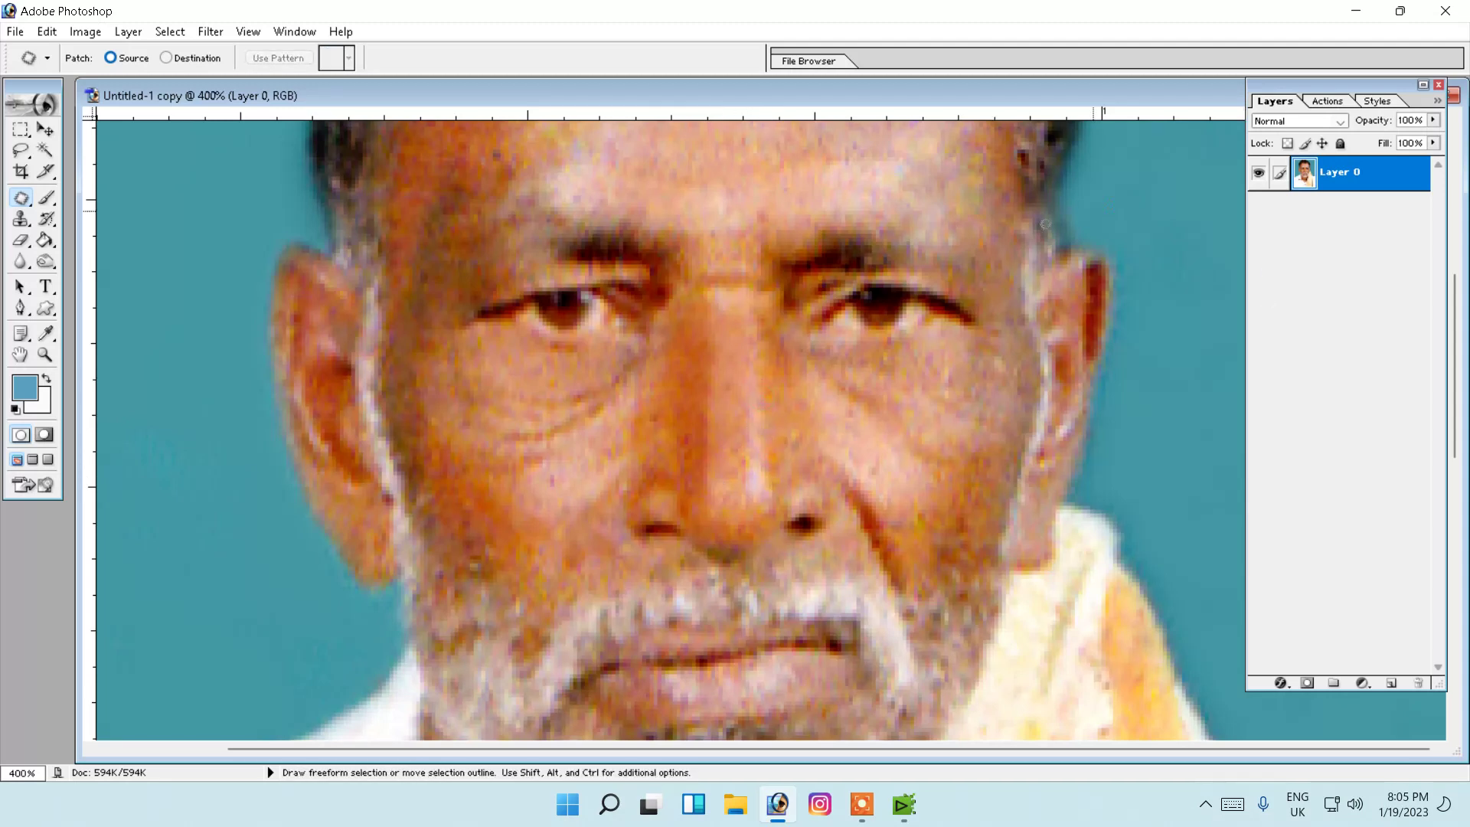
key("z")
key("ctrl+0")
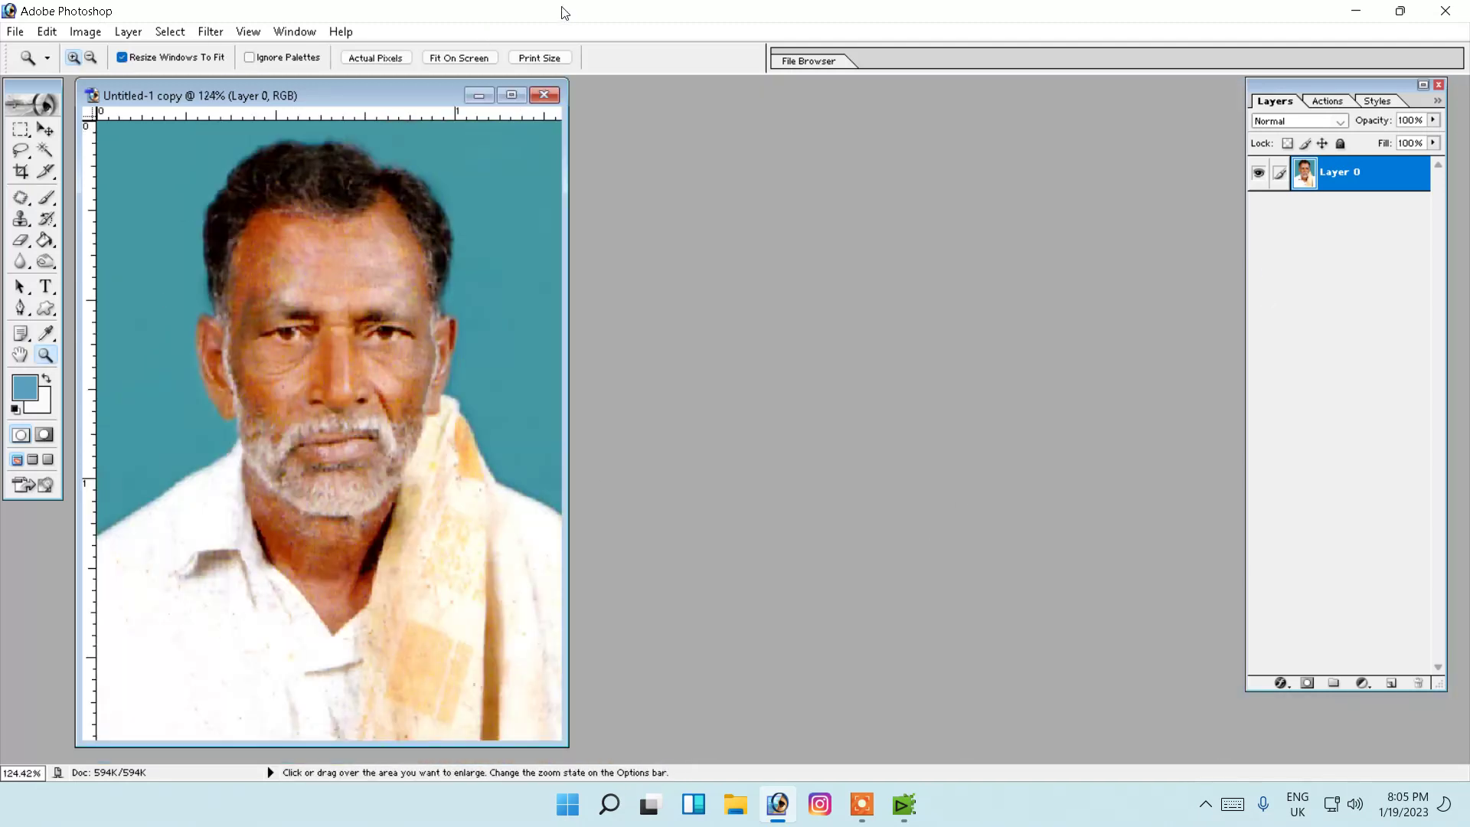
Run the pp 8 F action to lay the portrait out as an 8-up sheet.
left_click_drag(391, 97, 817, 130)
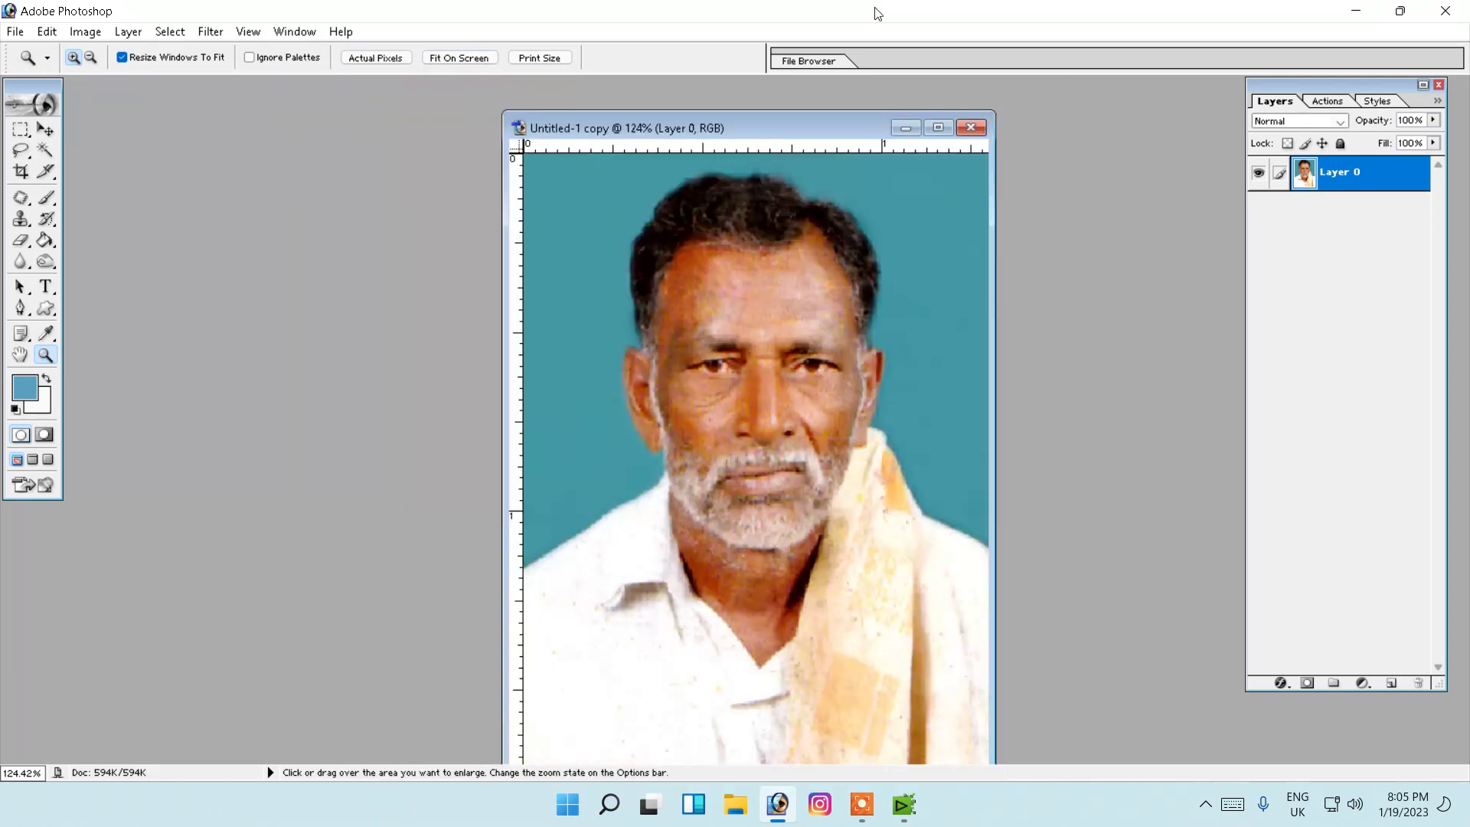
left_click(1328, 101)
left_click(1301, 465)
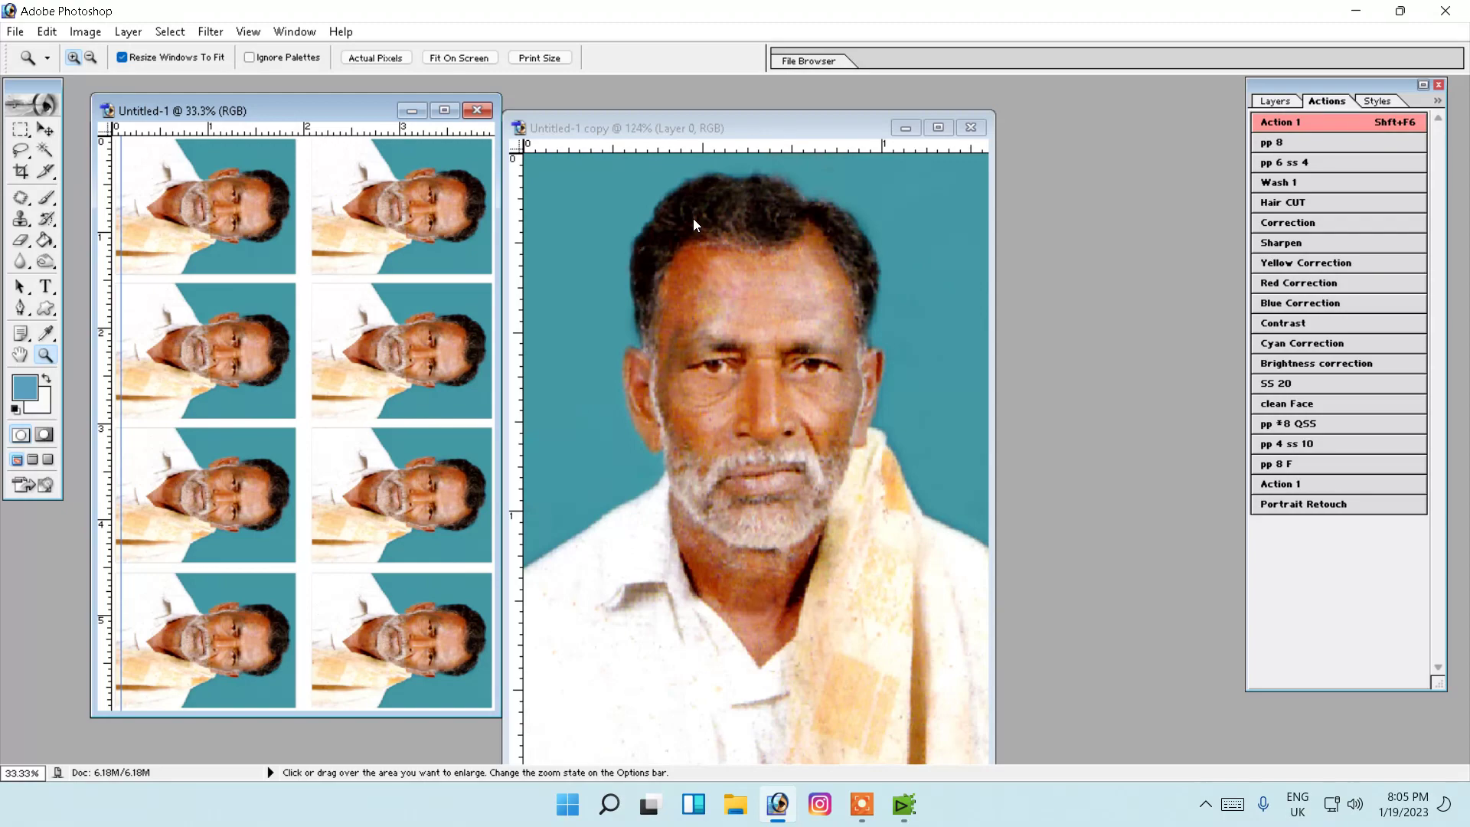
Print the sheet on the EPSON L130 with Scale to Fit Media.
key("ctrl+p")
left_click(848, 298)
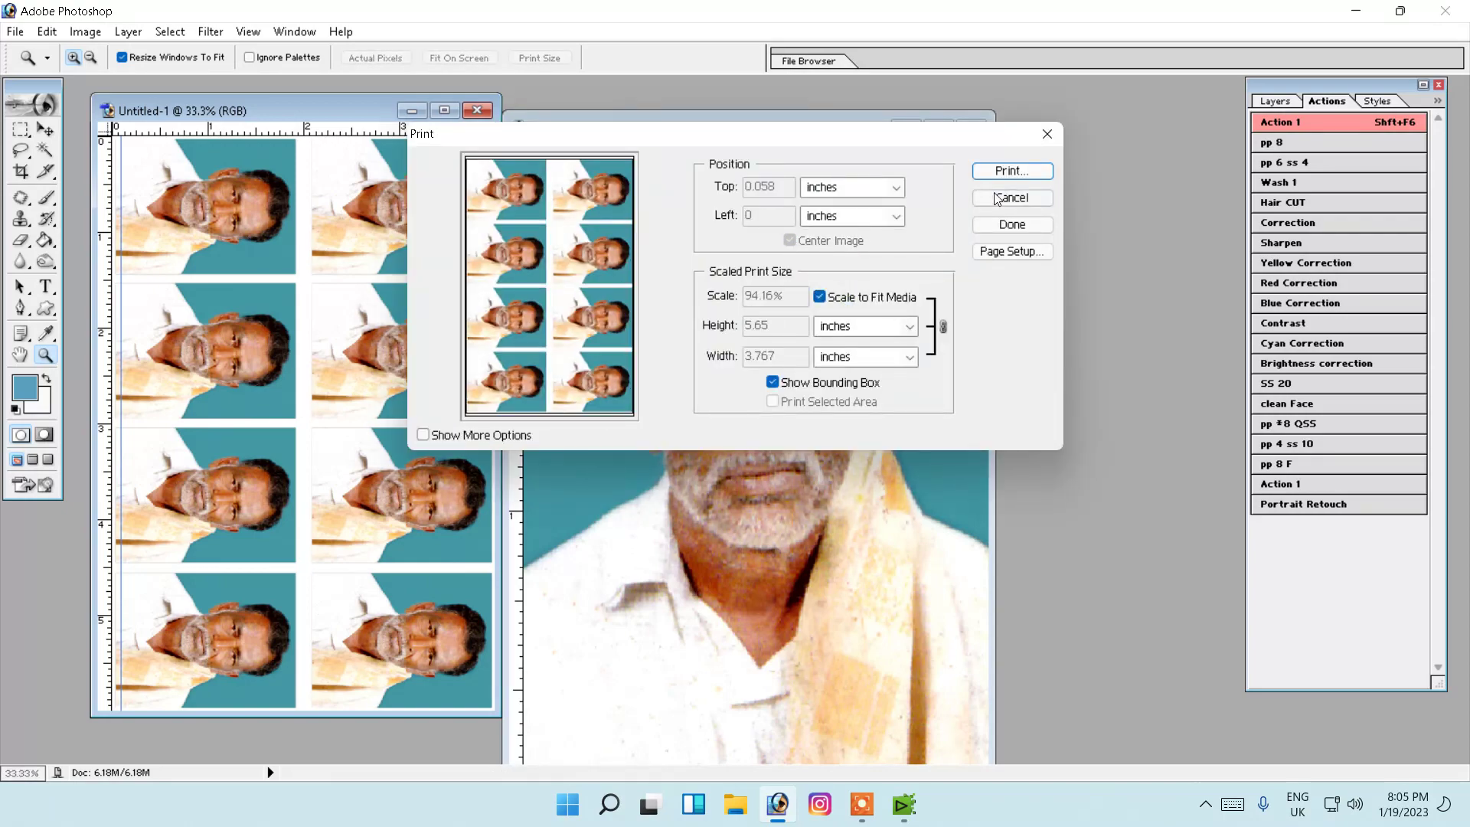
left_click(1023, 168)
left_click(854, 131)
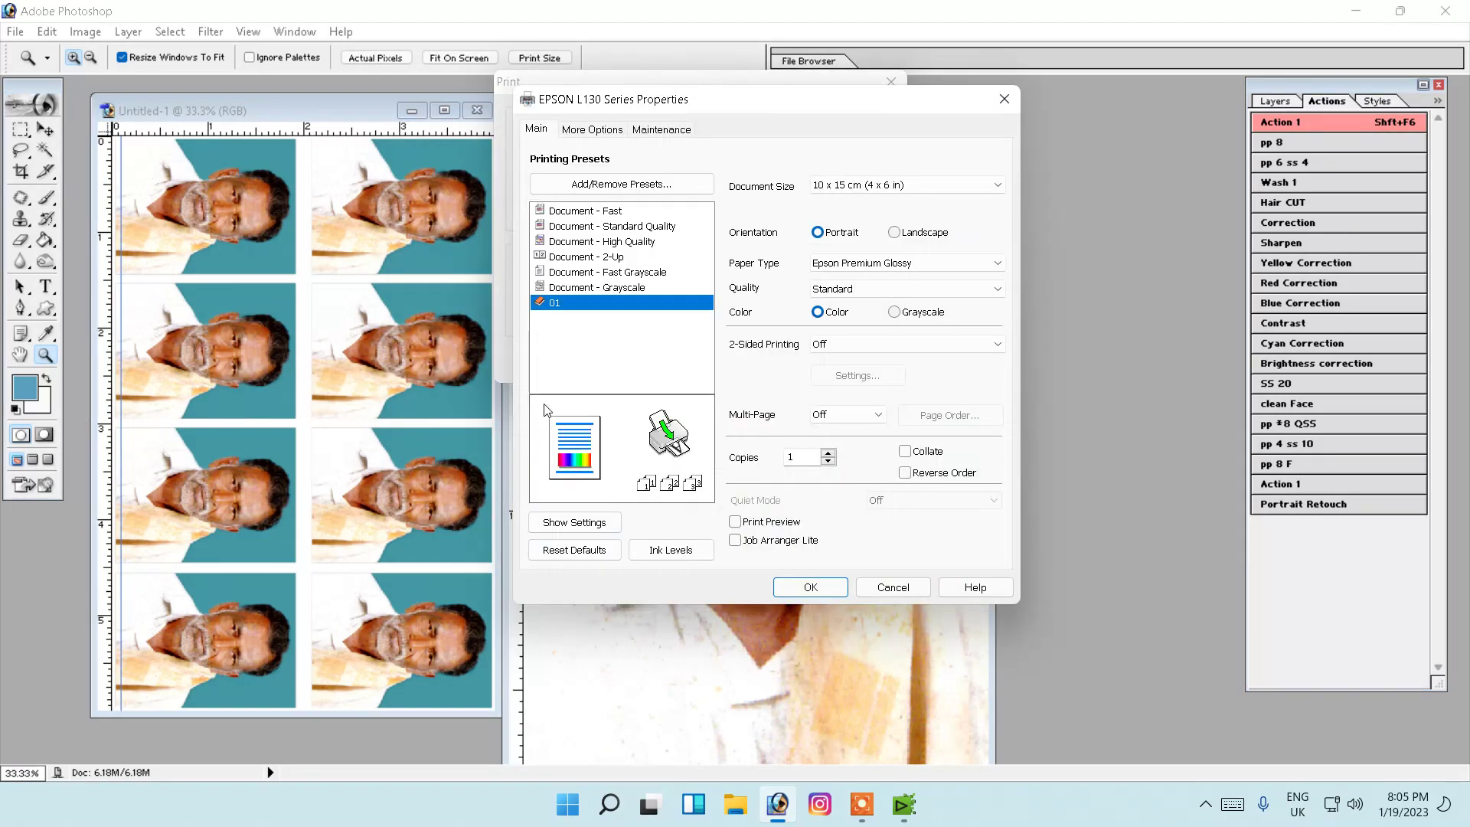
left_click(796, 590)
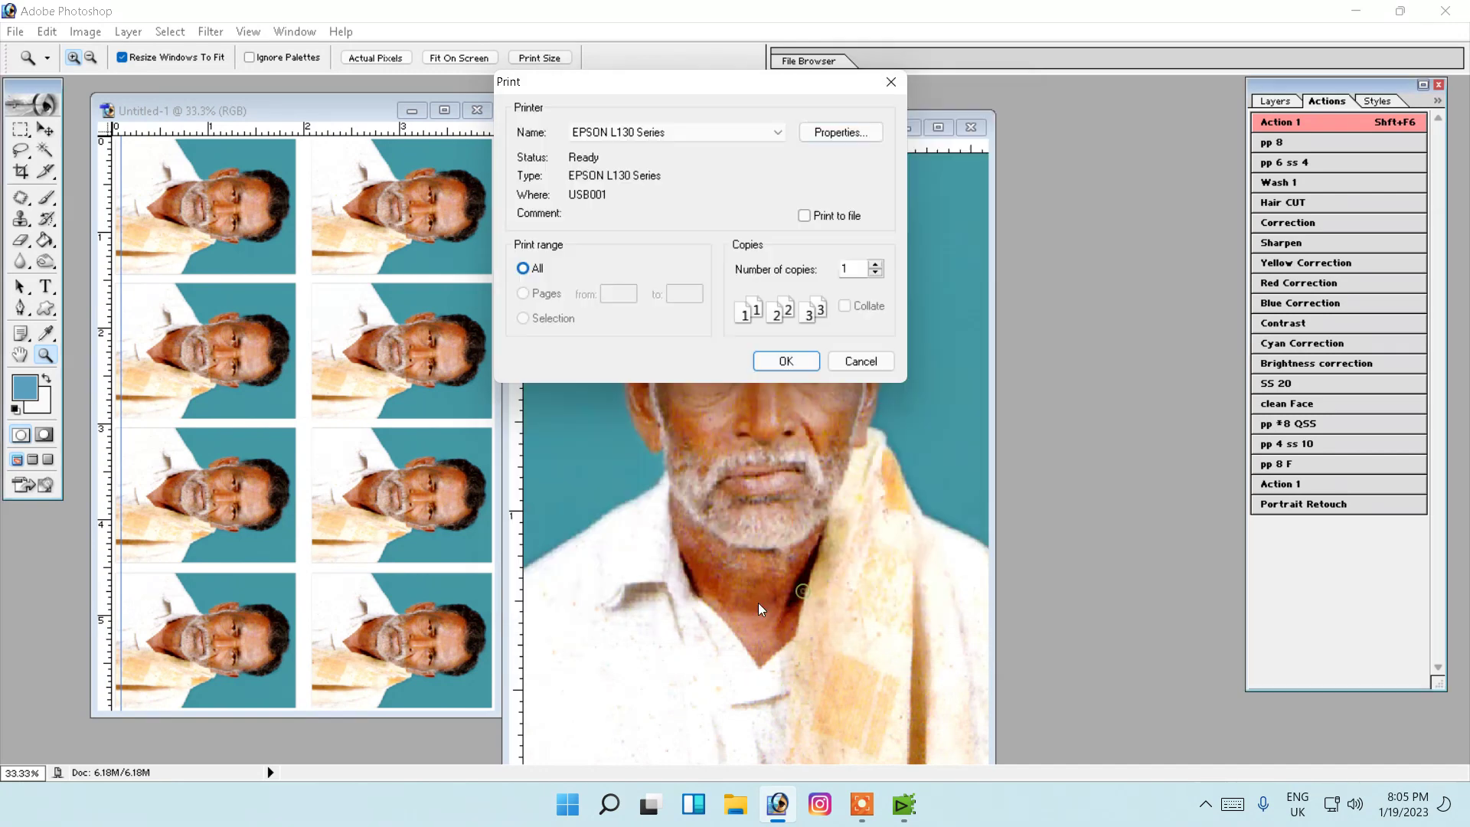
left_click(805, 366)
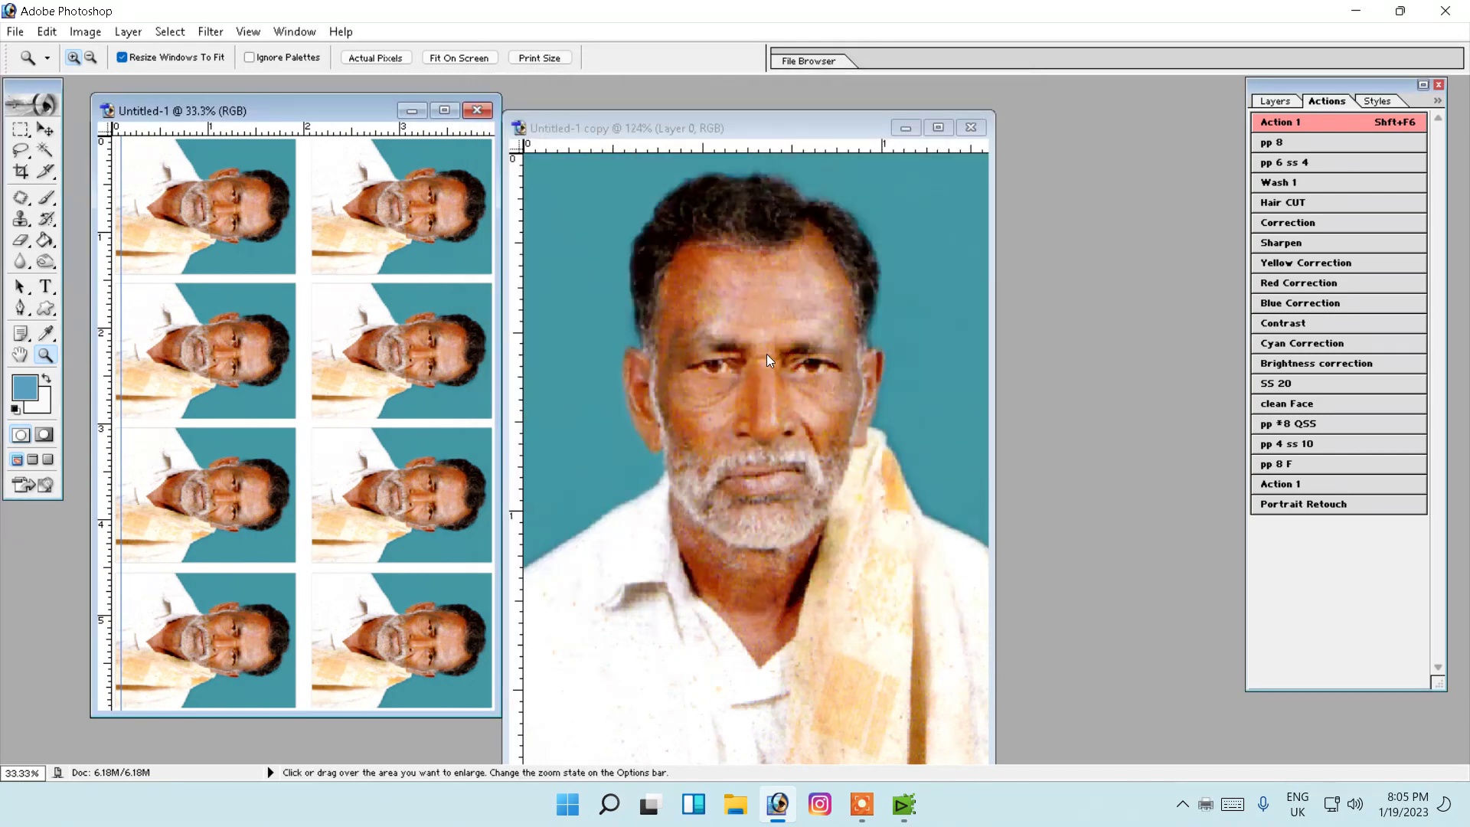